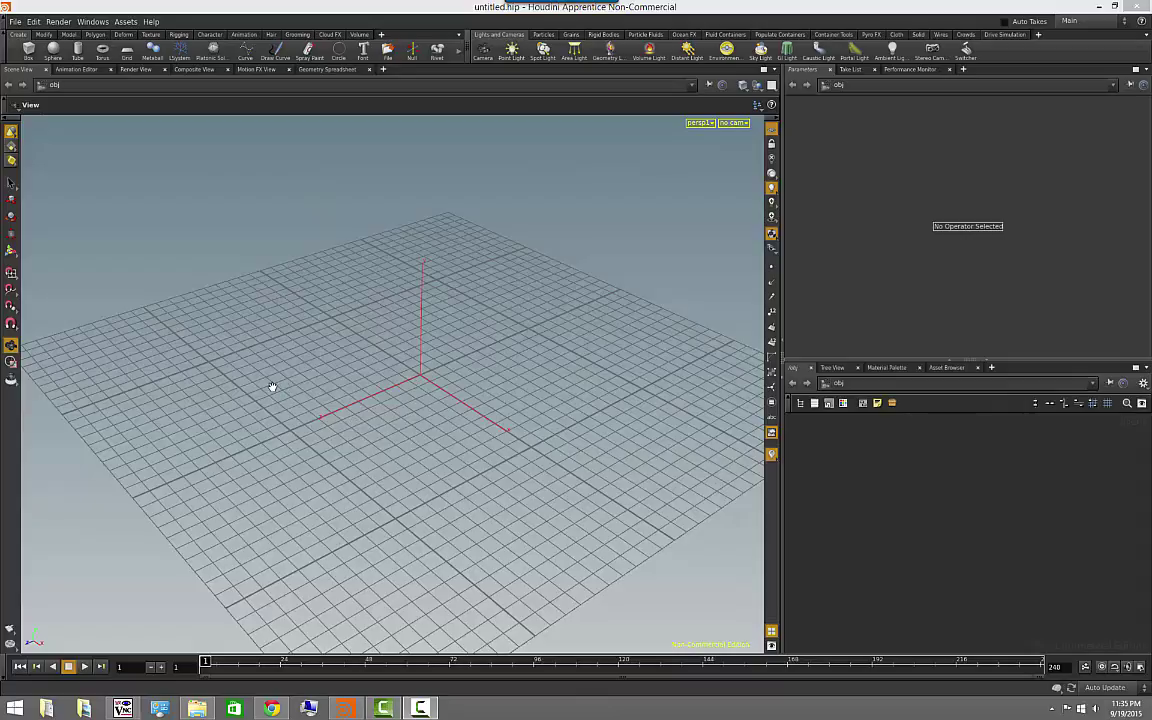
Orbit, tilt and zoom the viewport to look down on the empty grid
{"action": "mouse_move", "coordinate": [260, 378]}
{"action": "left_mouse_down", "text": "alt"}
{"action": "mouse_move", "coordinate": [292, 400]}
{"action": "mouse_move", "coordinate": [334, 363]}
{"action": "mouse_move", "coordinate": [301, 388]}
{"action": "mouse_move", "coordinate": [473, 375]}
{"action": "left_mouse_up", "text": "alt"}
{"action": "mouse_move", "coordinate": [473, 375]}
{"action": "right_mouse_down", "text": "alt"}
{"action": "mouse_move", "coordinate": [181, 381]}
{"action": "mouse_move", "coordinate": [489, 381]}
{"action": "right_mouse_up", "text": "alt"}
{"action": "mouse_move", "coordinate": [489, 381]}
{"action": "left_mouse_down", "text": "alt"}
{"action": "mouse_move", "coordinate": [481, 417]}
{"action": "mouse_move", "coordinate": [386, 345]}
{"action": "mouse_move", "coordinate": [497, 336]}
{"action": "mouse_move", "coordinate": [525, 411]}
{"action": "mouse_move", "coordinate": [270, 404]}
{"action": "left_mouse_up", "text": "alt"}
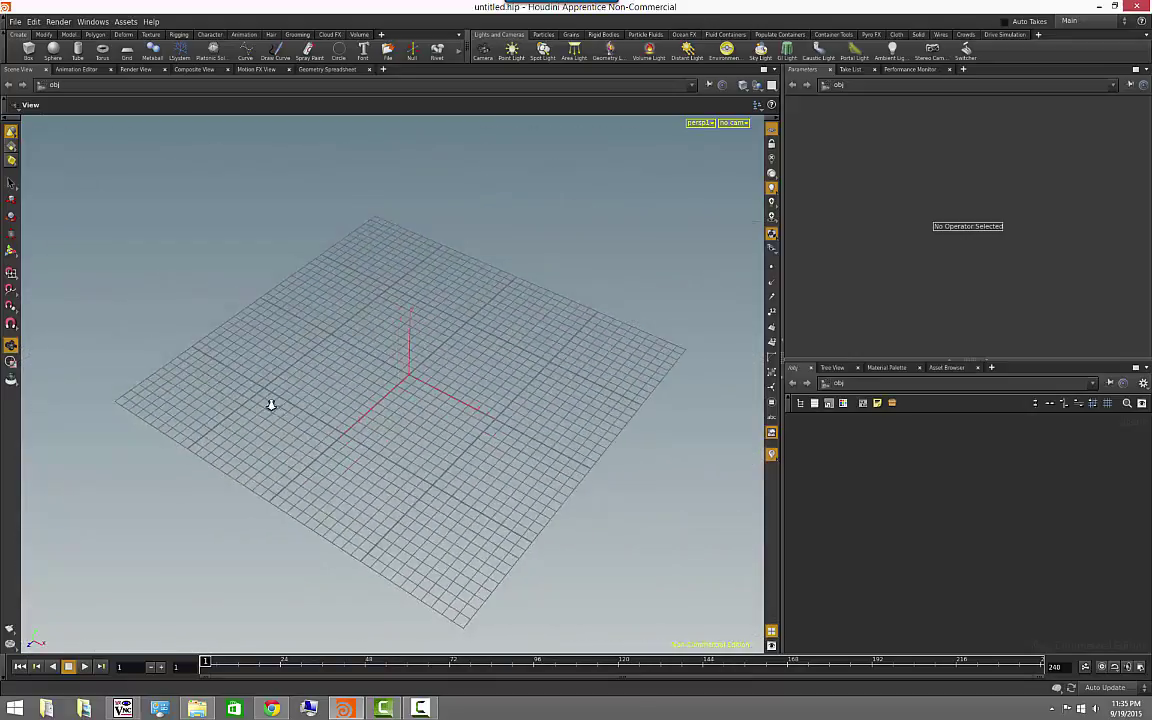
{"action": "right_click_drag", "start_coordinate": [270, 404], "coordinate": [288, 404], "text": "alt"}
{"action": "mouse_move", "coordinate": [288, 404]}
{"action": "left_mouse_down", "text": "alt"}
{"action": "mouse_move", "coordinate": [283, 363]}
{"action": "mouse_move", "coordinate": [275, 416]}
{"action": "mouse_move", "coordinate": [290, 378]}
{"action": "left_mouse_up", "text": "alt"}
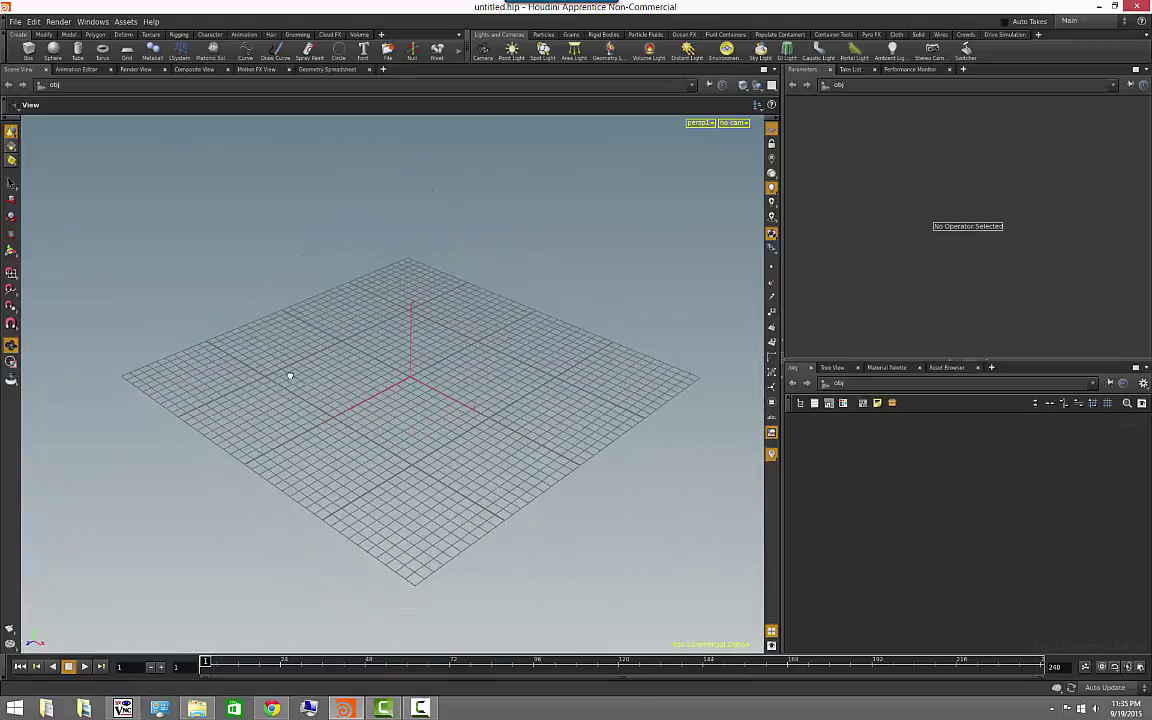
{"action": "mouse_move", "coordinate": [290, 378]}
{"action": "right_mouse_down", "text": "alt"}
{"action": "mouse_move", "coordinate": [453, 404]}
{"action": "mouse_move", "coordinate": [466, 384]}
{"action": "right_mouse_up", "text": "alt"}
{"action": "mouse_move", "coordinate": [466, 384]}
{"action": "left_mouse_down", "text": "alt"}
{"action": "mouse_move", "coordinate": [422, 399]}
{"action": "mouse_move", "coordinate": [463, 406]}
{"action": "left_mouse_up", "text": "alt"}
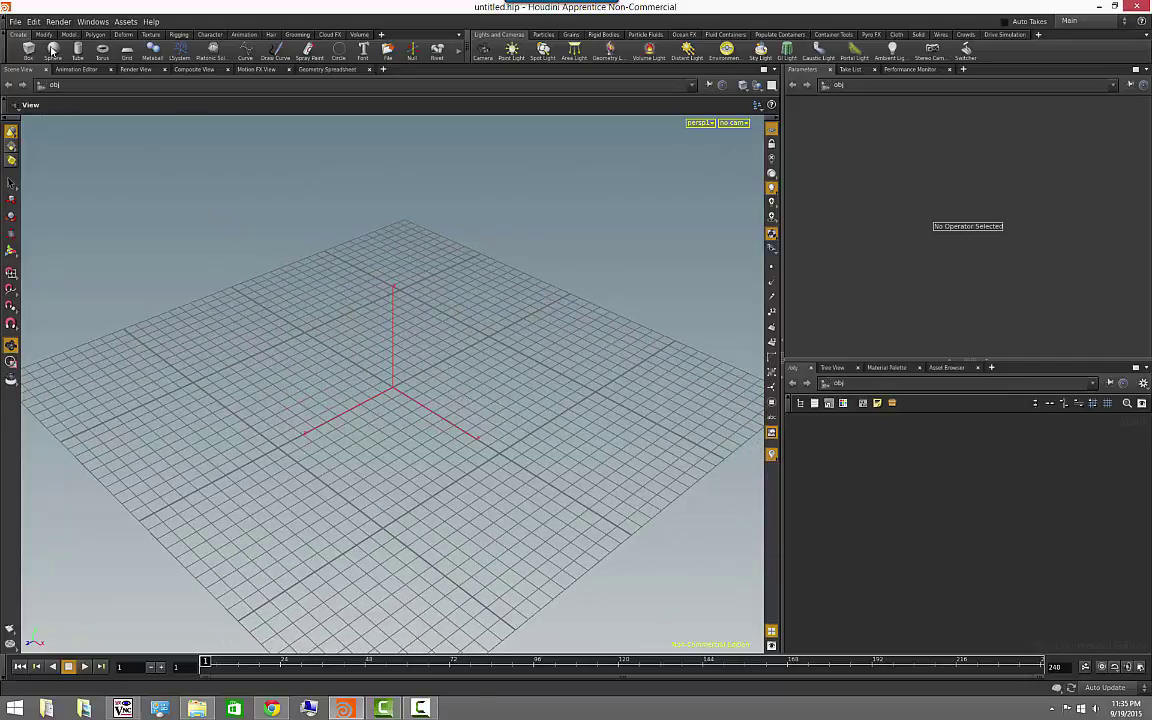
Place sphere_object1 at the origin and return its Uniform Scale to 1
{"action": "left_click", "coordinate": [52, 50]}
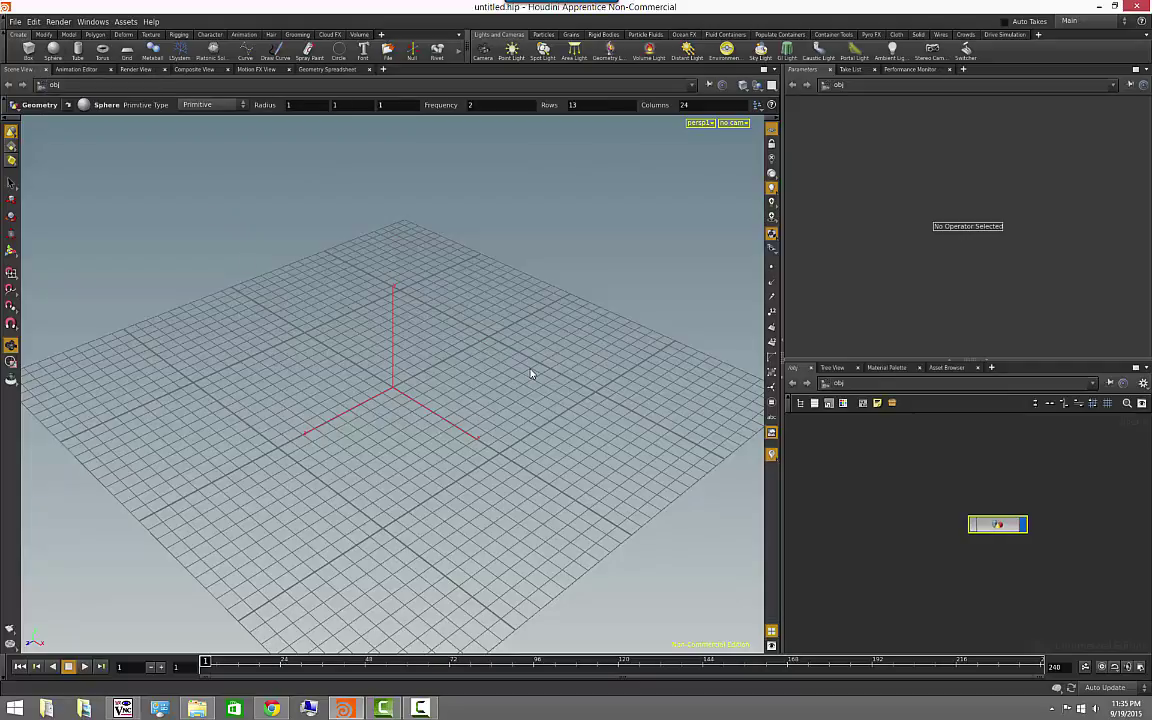
{"action": "key", "text": "Return"}
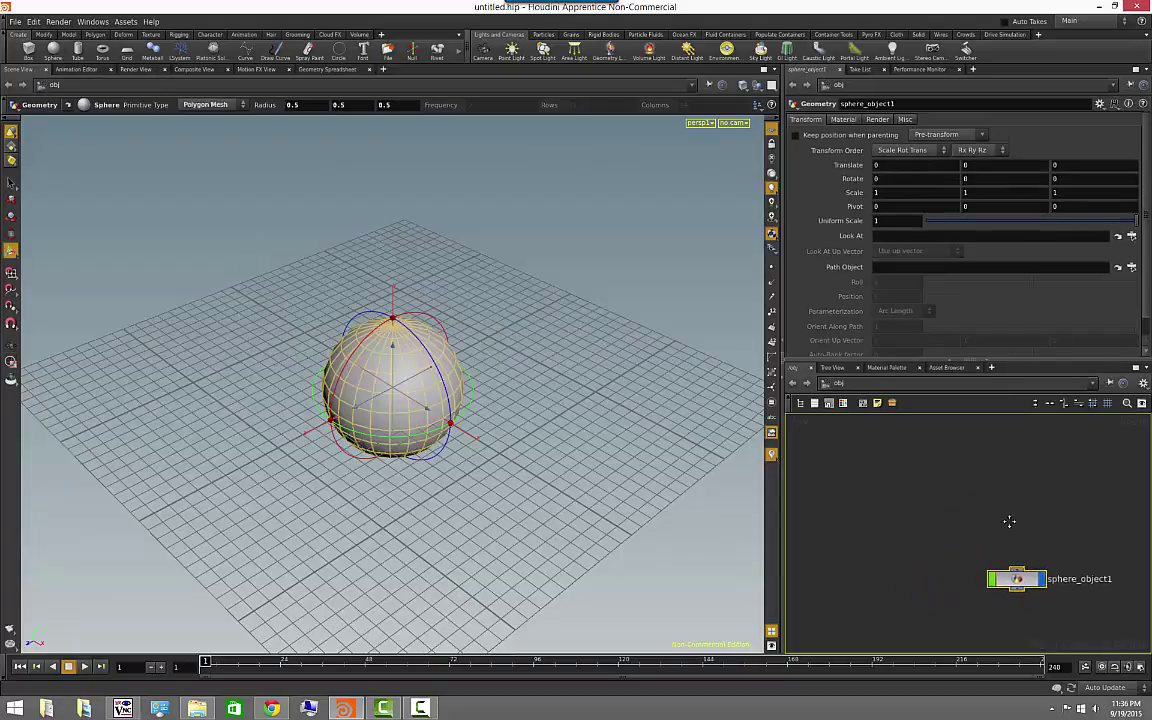
{"action": "left_click", "coordinate": [882, 488]}
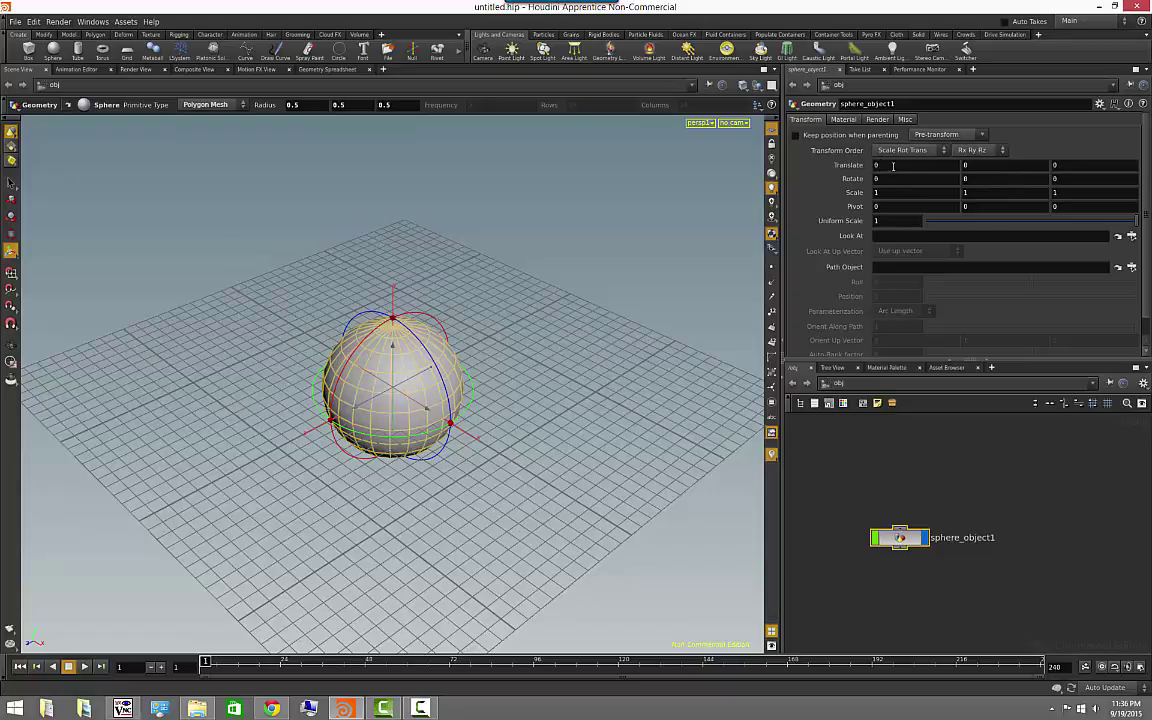
{"action": "mouse_move", "coordinate": [1133, 230]}
{"action": "left_mouse_down"}
{"action": "mouse_move", "coordinate": [1092, 229]}
{"action": "mouse_move", "coordinate": [1133, 229]}
{"action": "left_mouse_up"}
{"action": "mouse_move", "coordinate": [918, 489]}
{"action": "middle_mouse_down"}
{"action": "mouse_move", "coordinate": [1055, 477]}
{"action": "mouse_move", "coordinate": [960, 493]}
{"action": "mouse_move", "coordinate": [896, 440]}
{"action": "middle_mouse_up"}
{"action": "scroll", "coordinate": [960, 493], "scroll_direction": "down", "scroll_amount": 2}
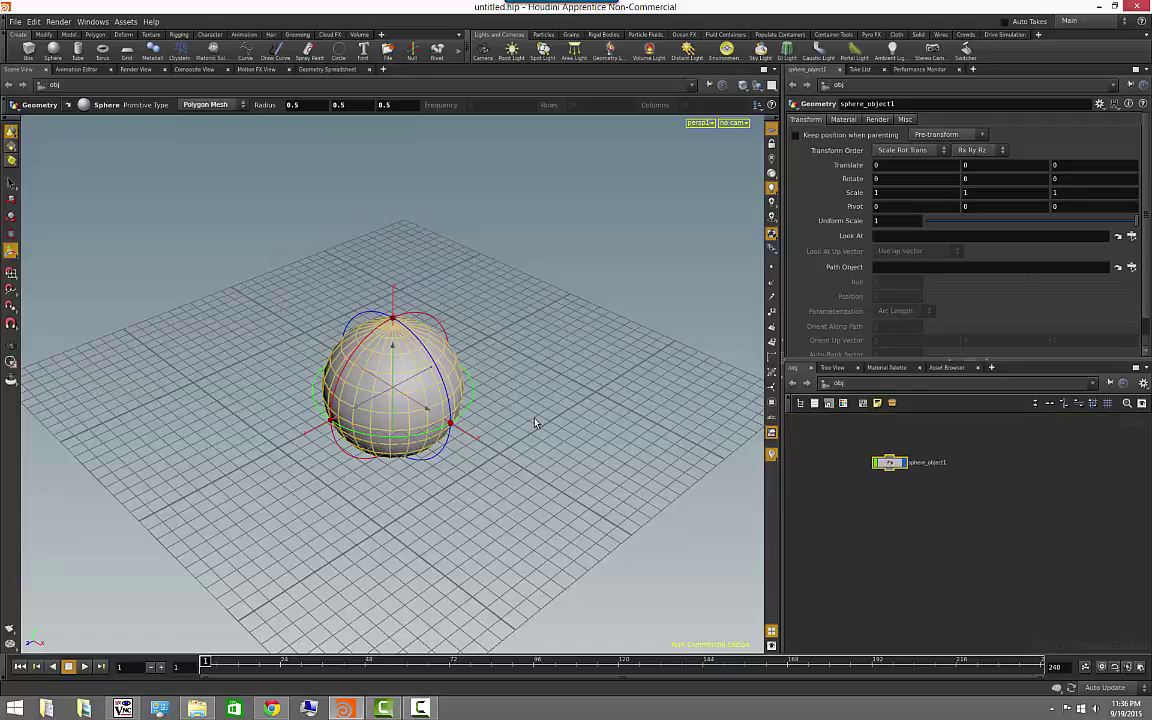
Add tube_object1 to the scene beside the sphere
{"action": "left_click", "coordinate": [77, 49]}
{"action": "left_click", "coordinate": [402, 255]}
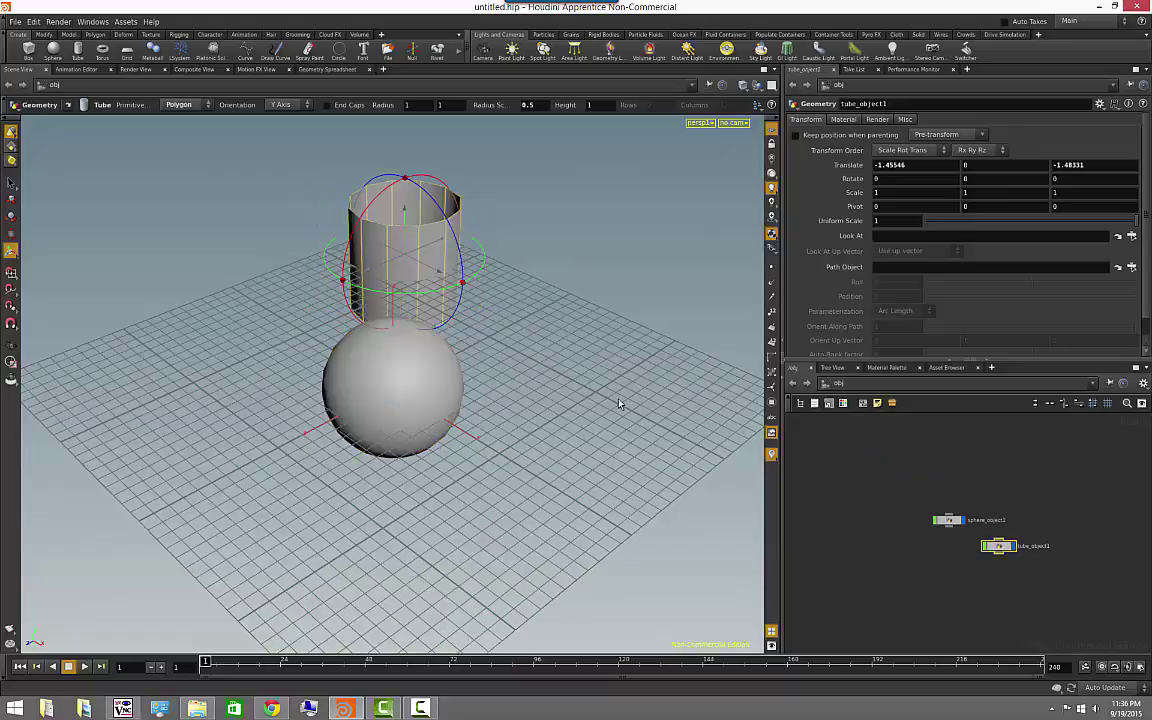
{"action": "middle_click_drag", "start_coordinate": [934, 448], "coordinate": [884, 409]}
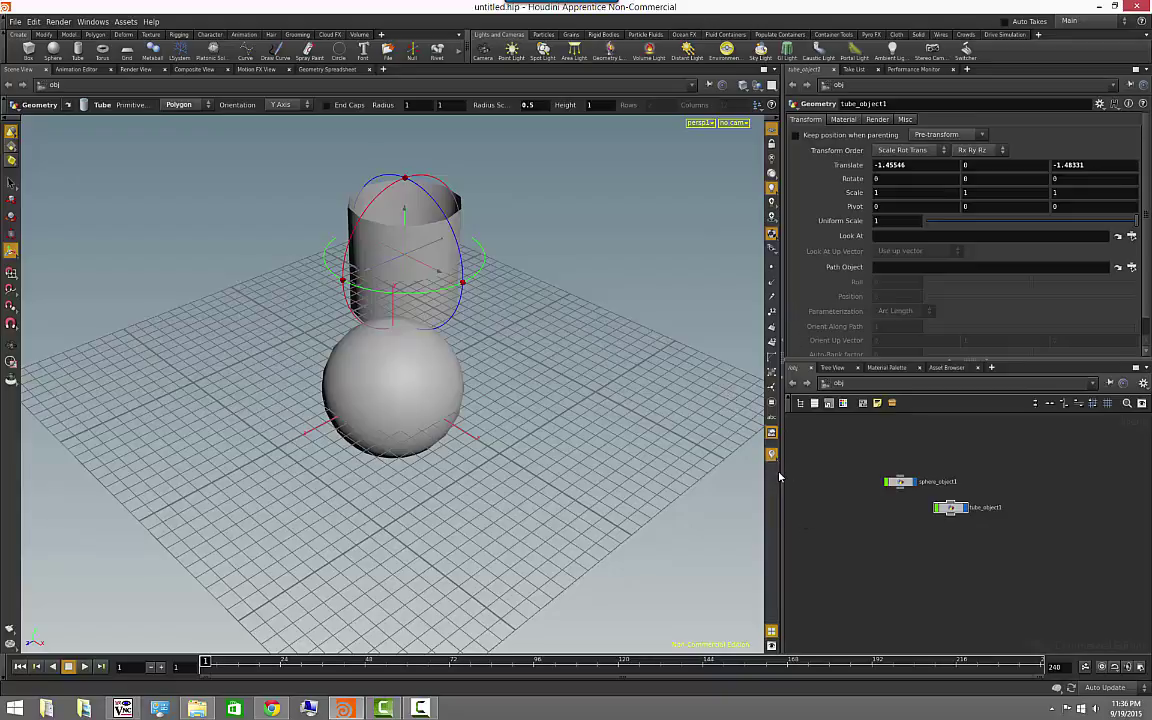
Drag the pane dividers to enlarge the network area and side panels
{"action": "left_click_drag", "start_coordinate": [780, 475], "coordinate": [578, 476]}
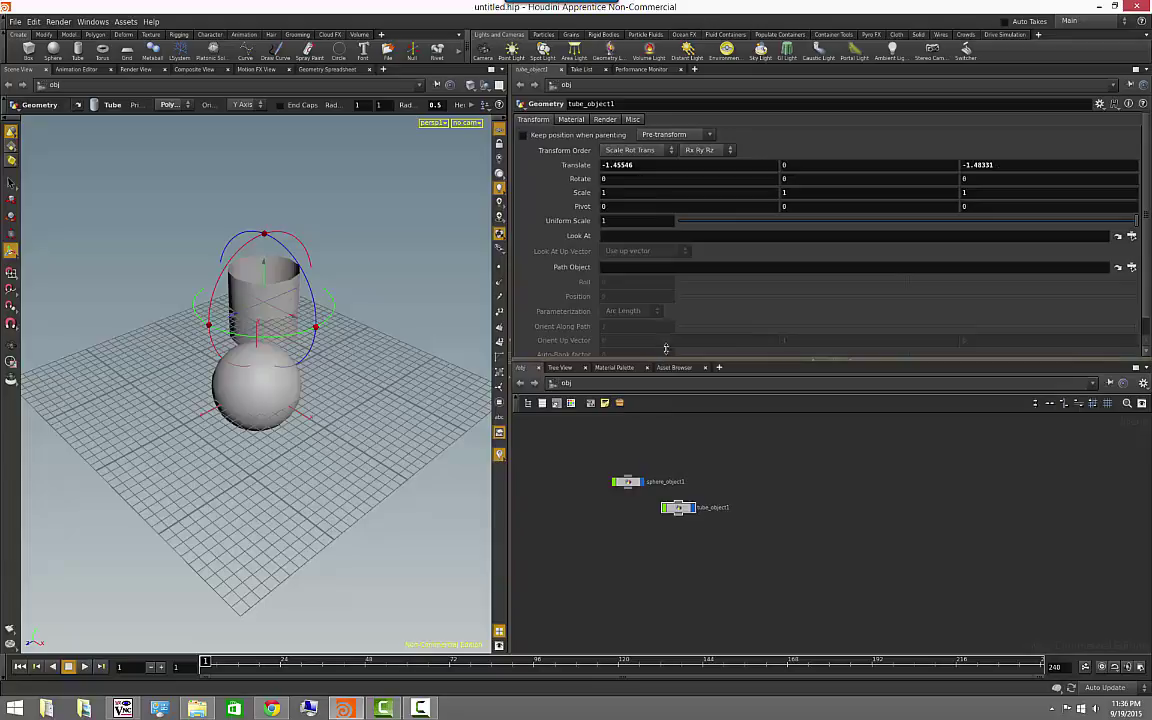
{"action": "mouse_move", "coordinate": [689, 360]}
{"action": "left_mouse_down"}
{"action": "mouse_move", "coordinate": [689, 247]}
{"action": "mouse_move", "coordinate": [709, 464]}
{"action": "mouse_move", "coordinate": [705, 257]}
{"action": "mouse_move", "coordinate": [700, 395]}
{"action": "left_mouse_up"}
{"action": "left_click_drag", "start_coordinate": [507, 530], "coordinate": [688, 548]}
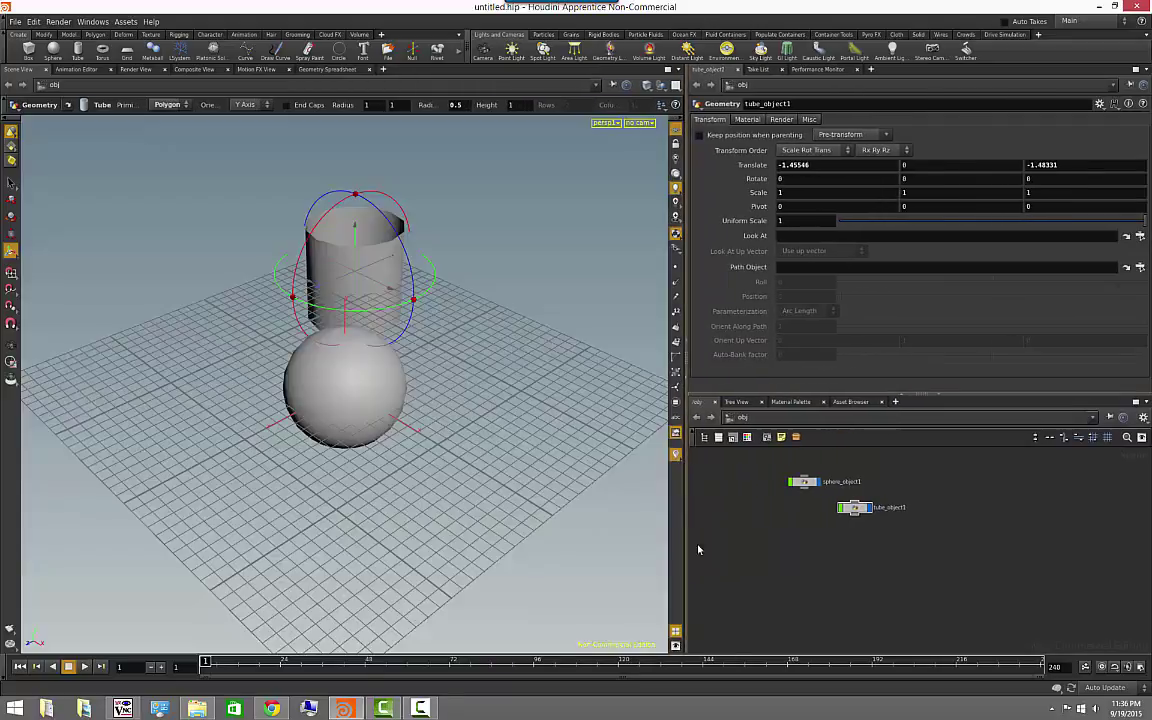
Show the tube's Material parameters, briefly checking the Take List and Performance Monitor tabs
{"action": "left_click", "coordinate": [747, 120]}
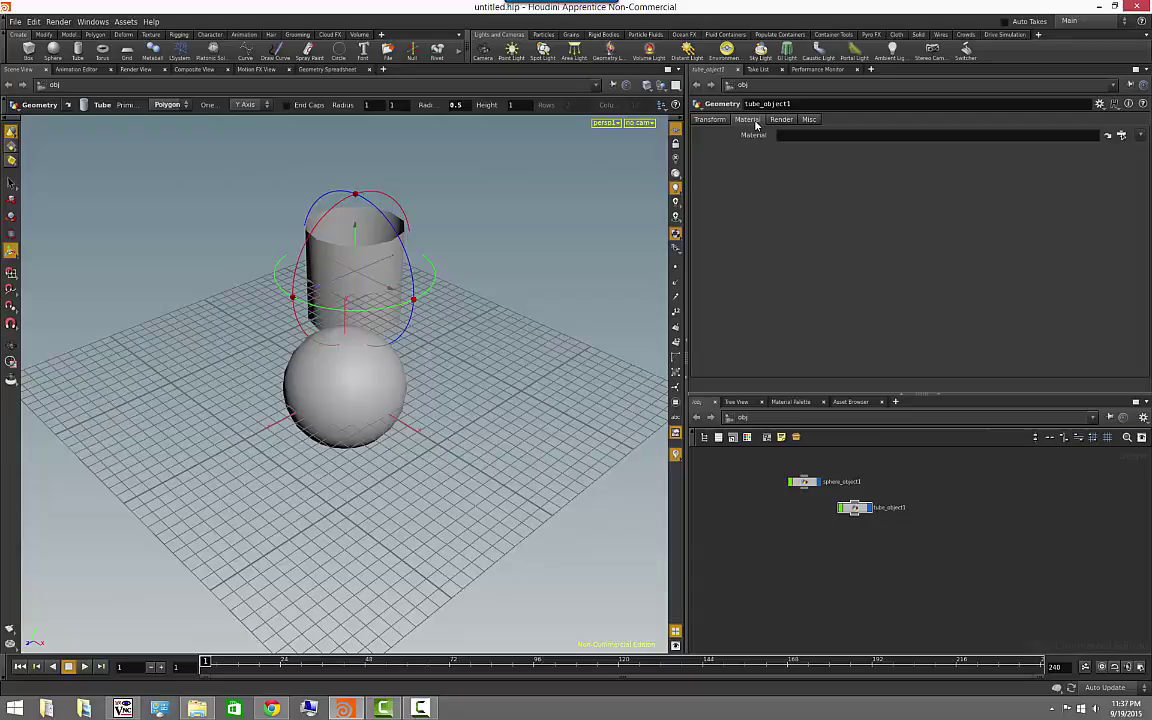
{"action": "left_click", "coordinate": [758, 69]}
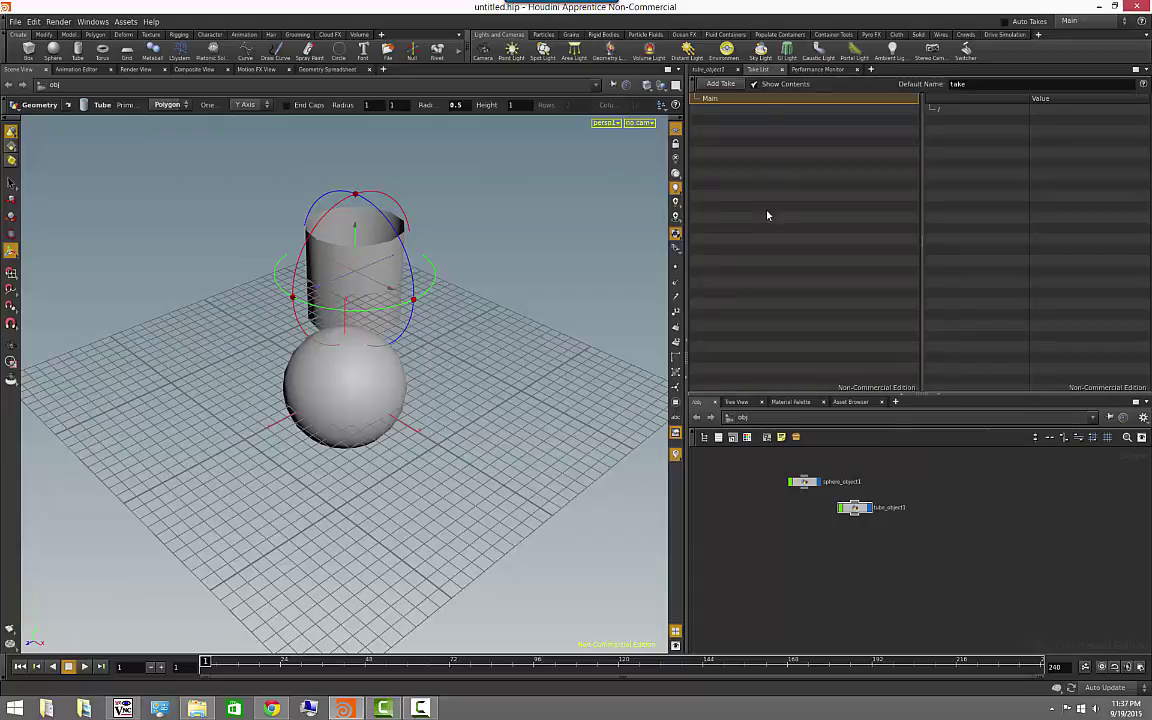
{"action": "left_click", "coordinate": [818, 69]}
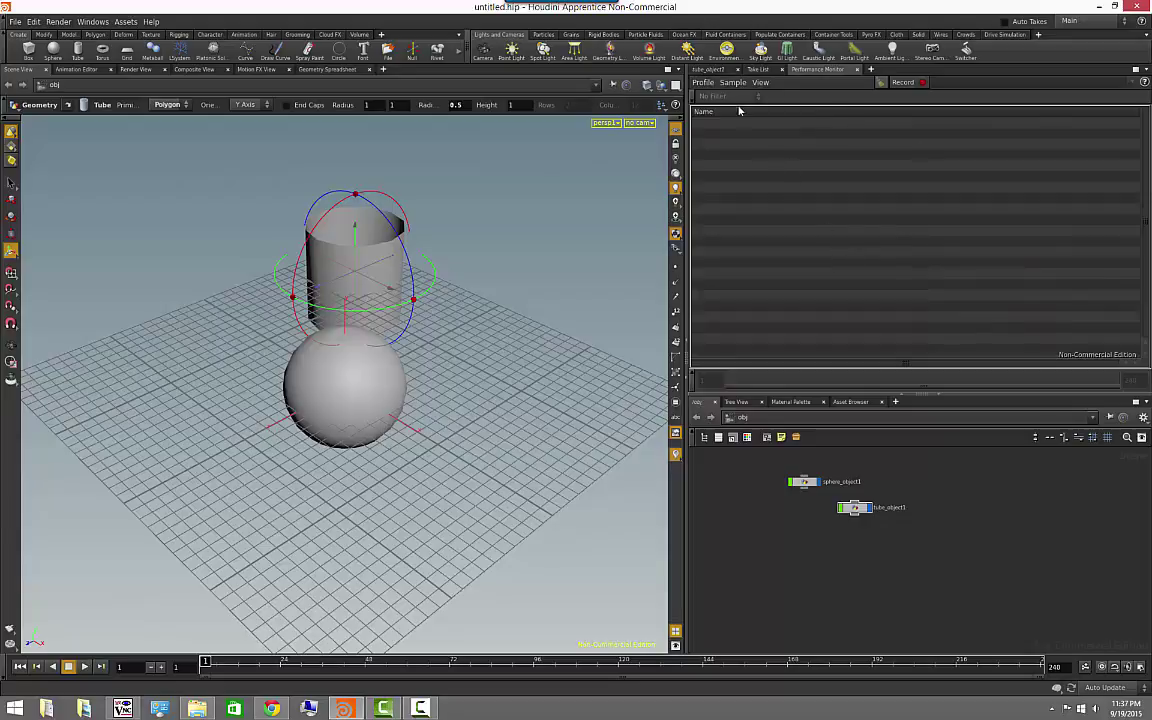
{"action": "left_click", "coordinate": [708, 69]}
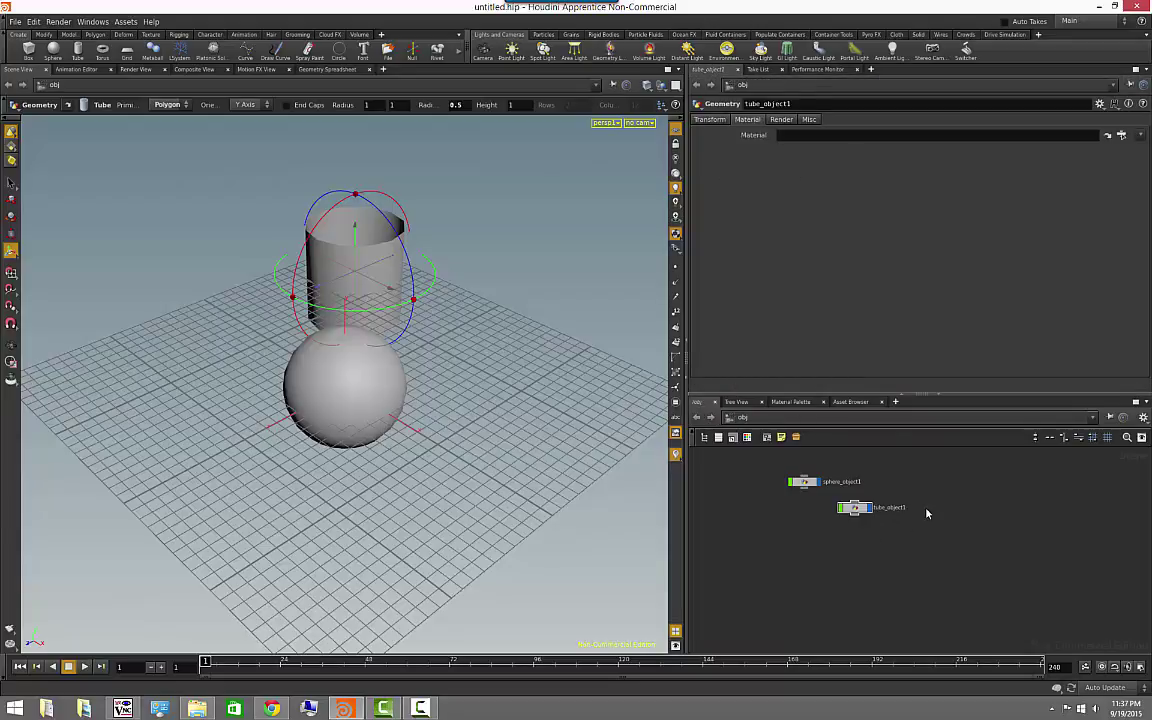
Cycle the lower pane through Tree View and Material Palette to the Asset Browser
{"action": "middle_click_drag", "start_coordinate": [926, 513], "coordinate": [934, 579]}
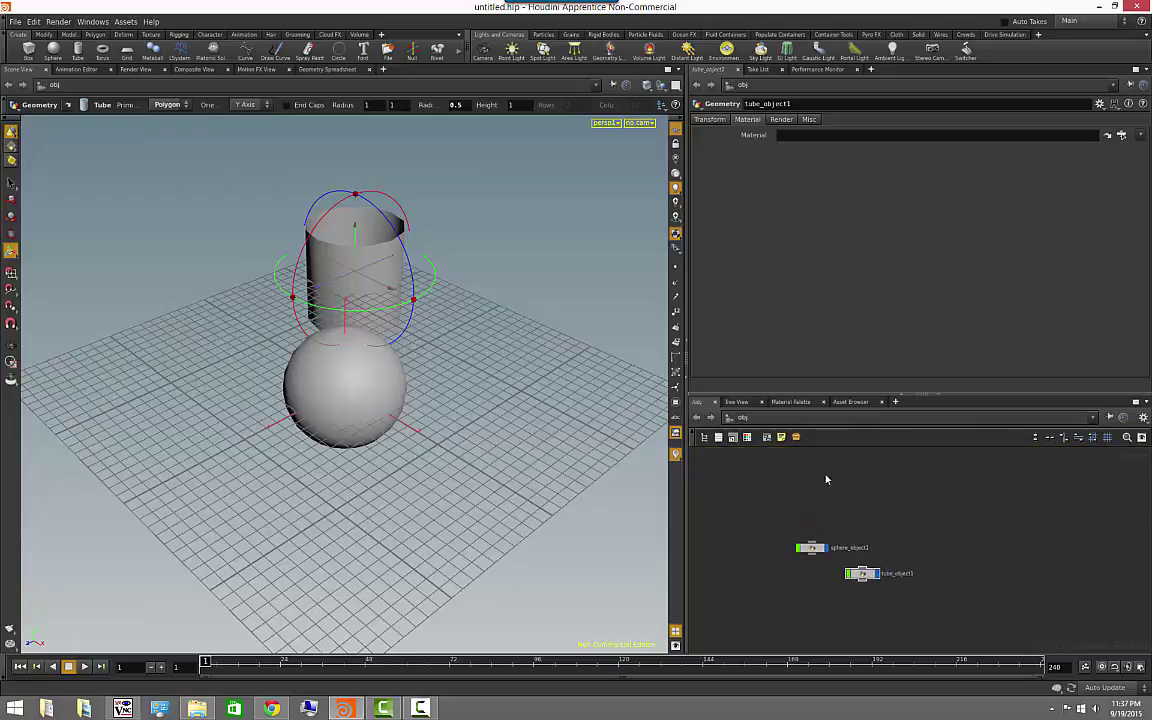
{"action": "left_click", "coordinate": [739, 402]}
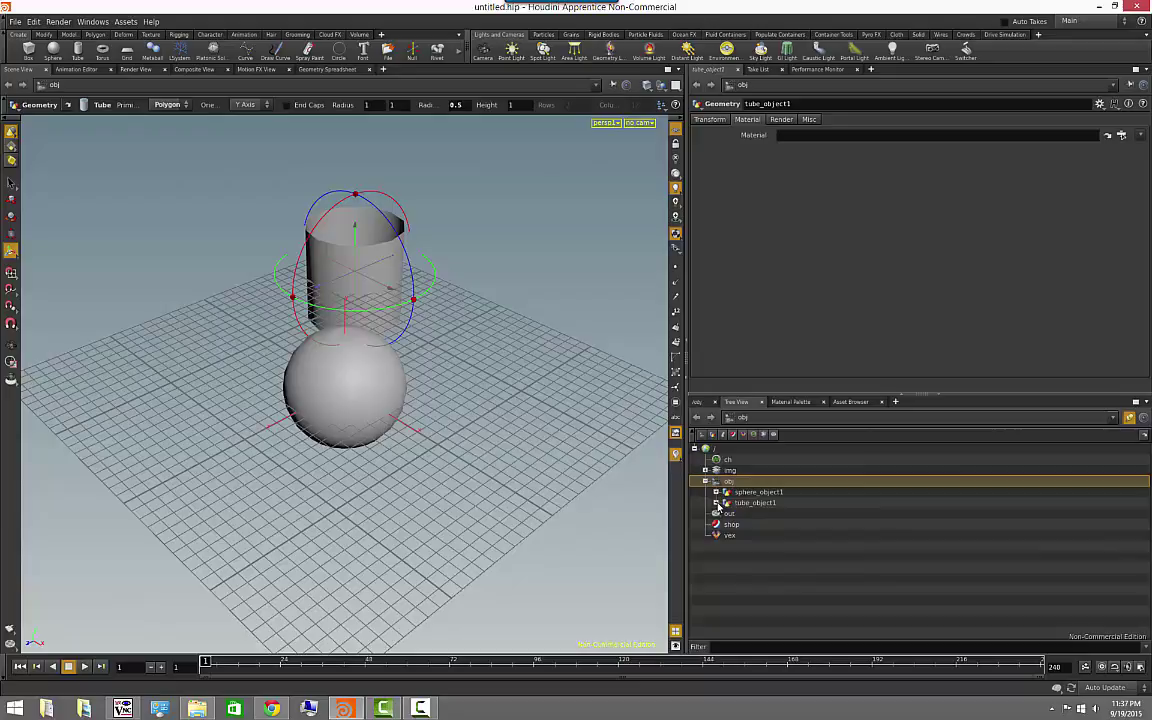
{"action": "left_click", "coordinate": [790, 402]}
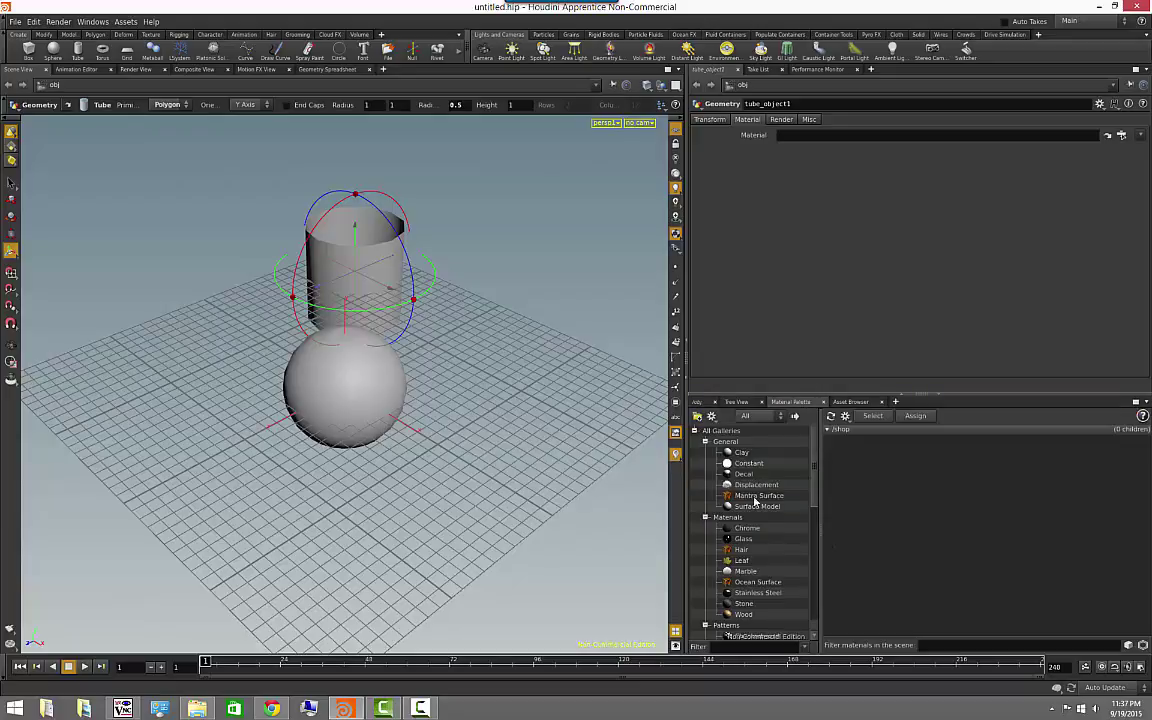
{"action": "left_click", "coordinate": [850, 402]}
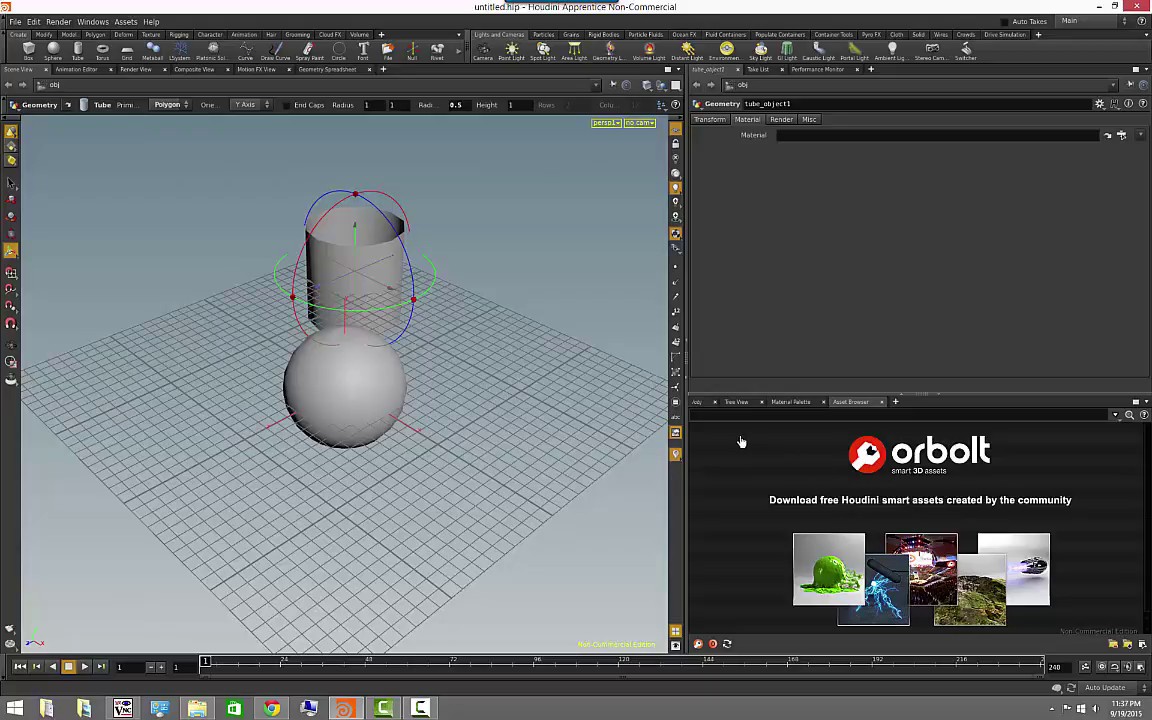
{"action": "left_click", "coordinate": [74, 70]}
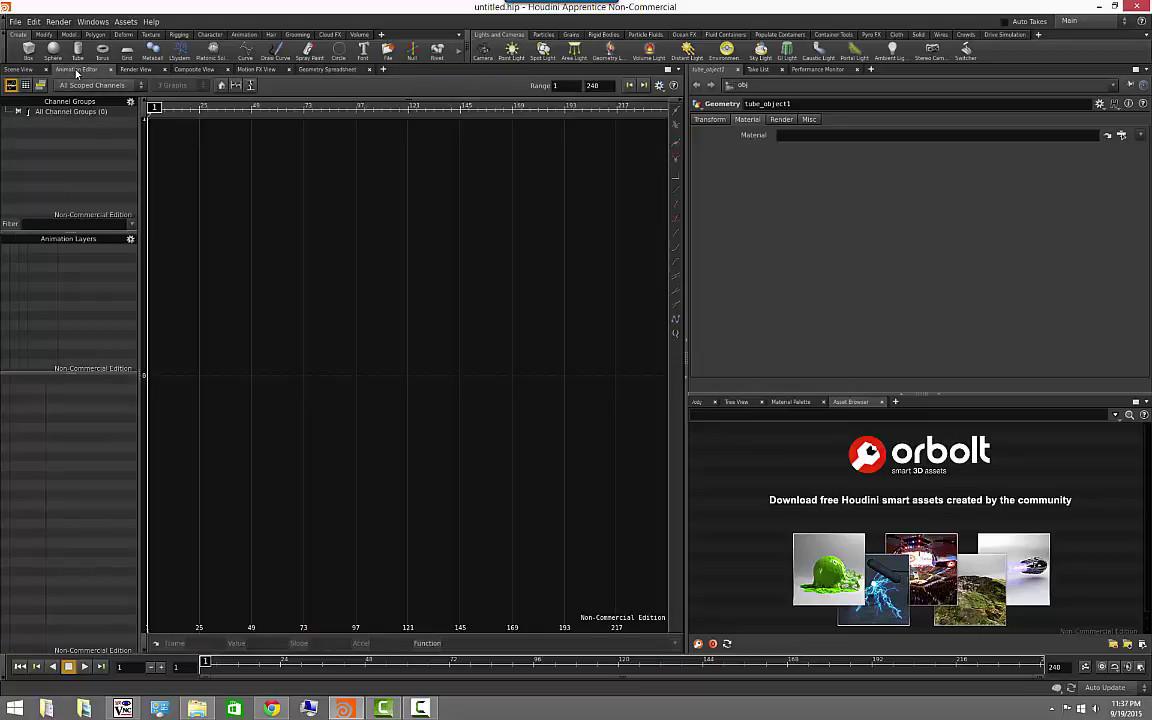
{"action": "left_click", "coordinate": [136, 70]}
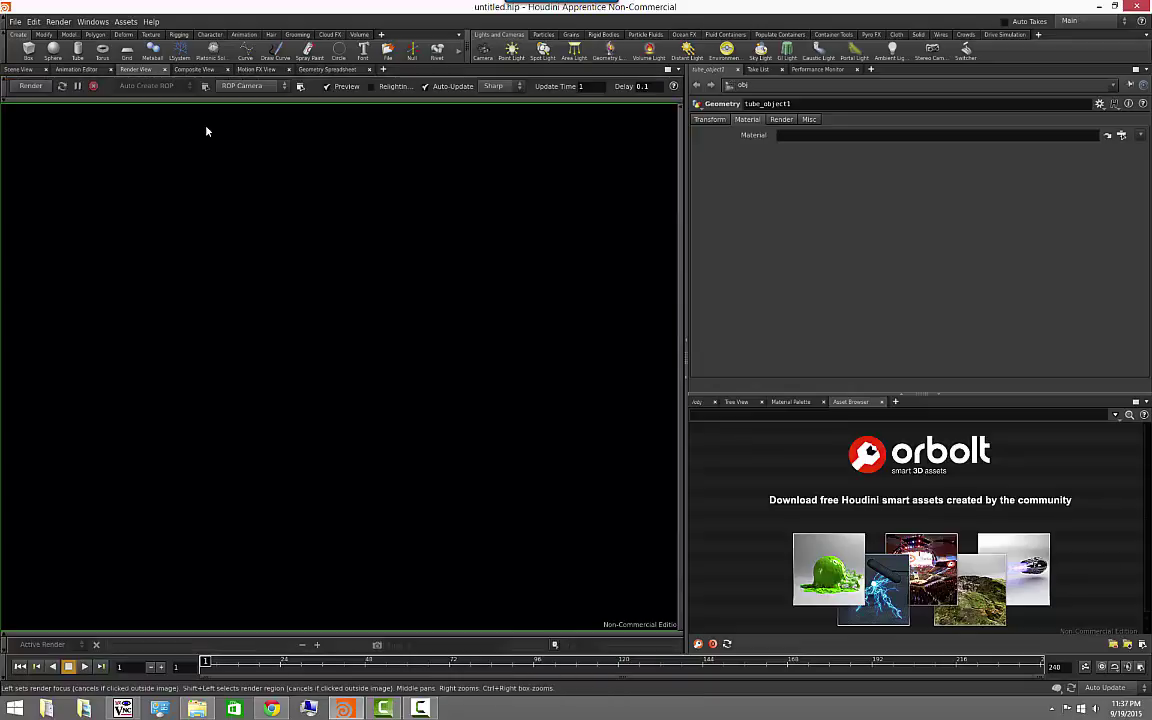
{"action": "left_click", "coordinate": [192, 70]}
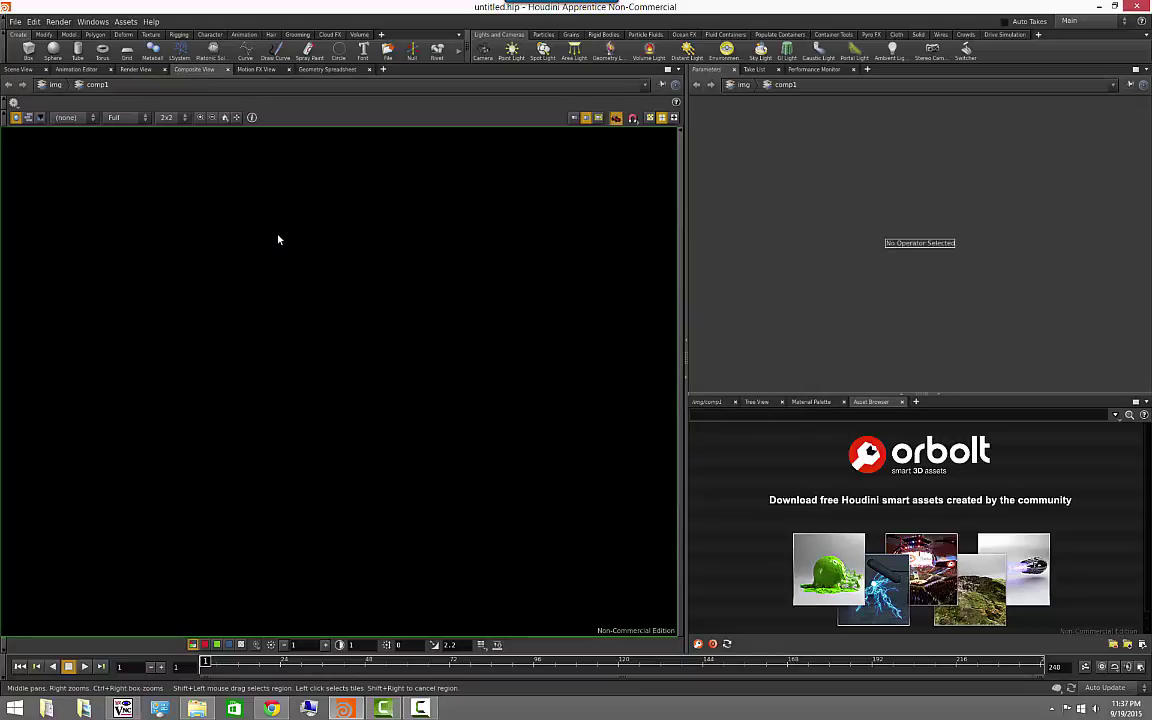
{"action": "left_click", "coordinate": [266, 71]}
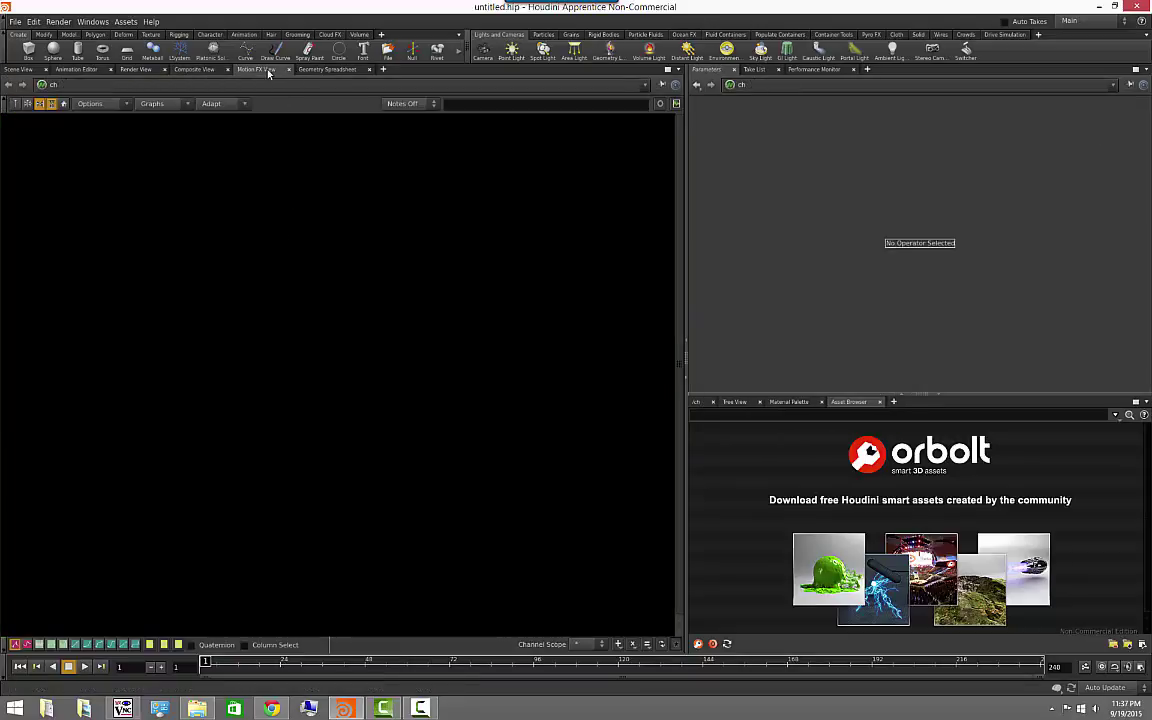
{"action": "left_click", "coordinate": [330, 70]}
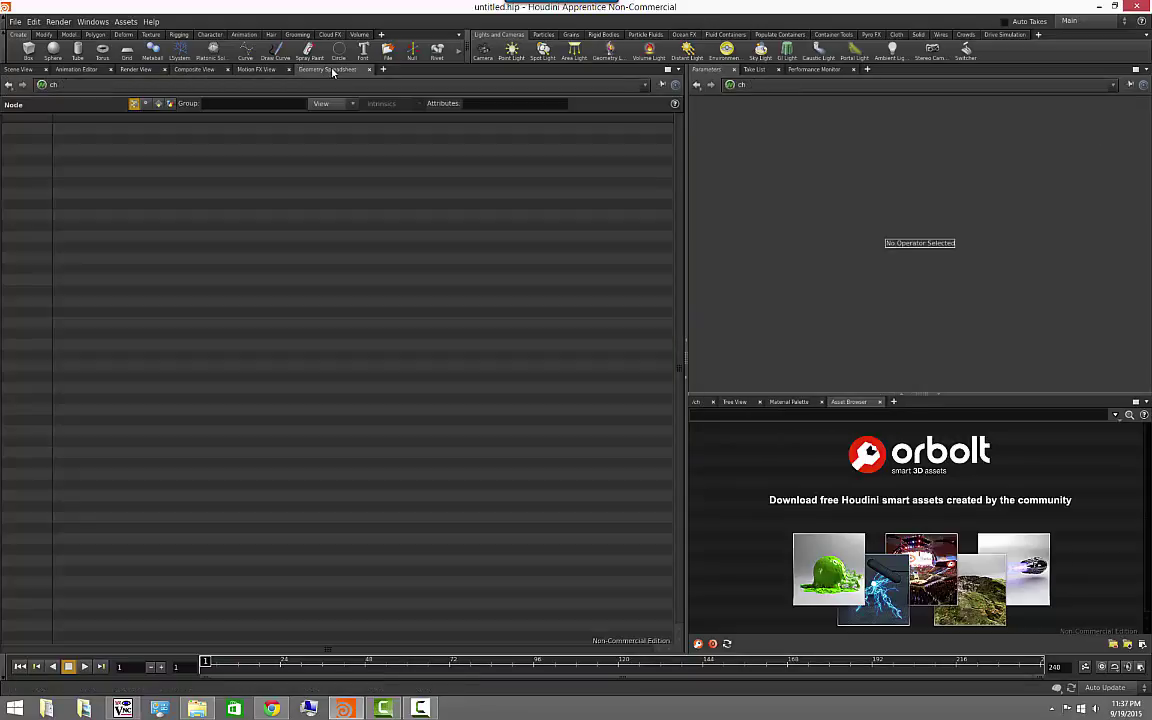
{"action": "left_click", "coordinate": [17, 70]}
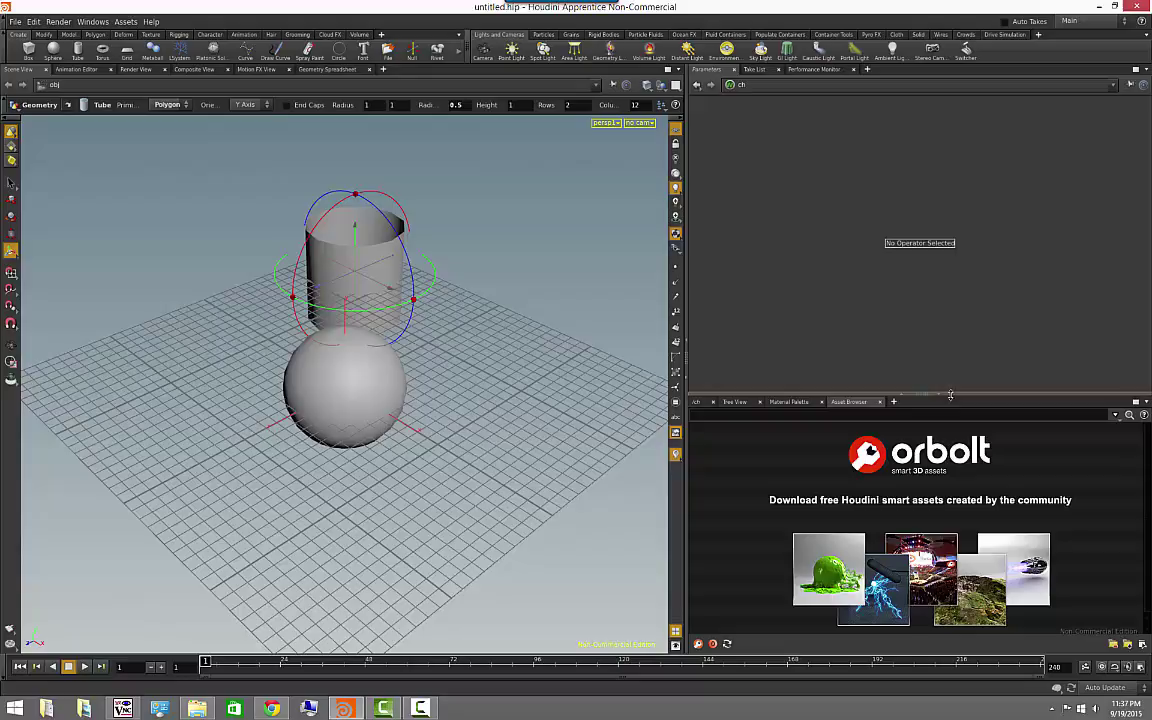
Make the lower pane taller and add a Help Browser pane tab
{"action": "left_click_drag", "start_coordinate": [951, 398], "coordinate": [960, 340]}
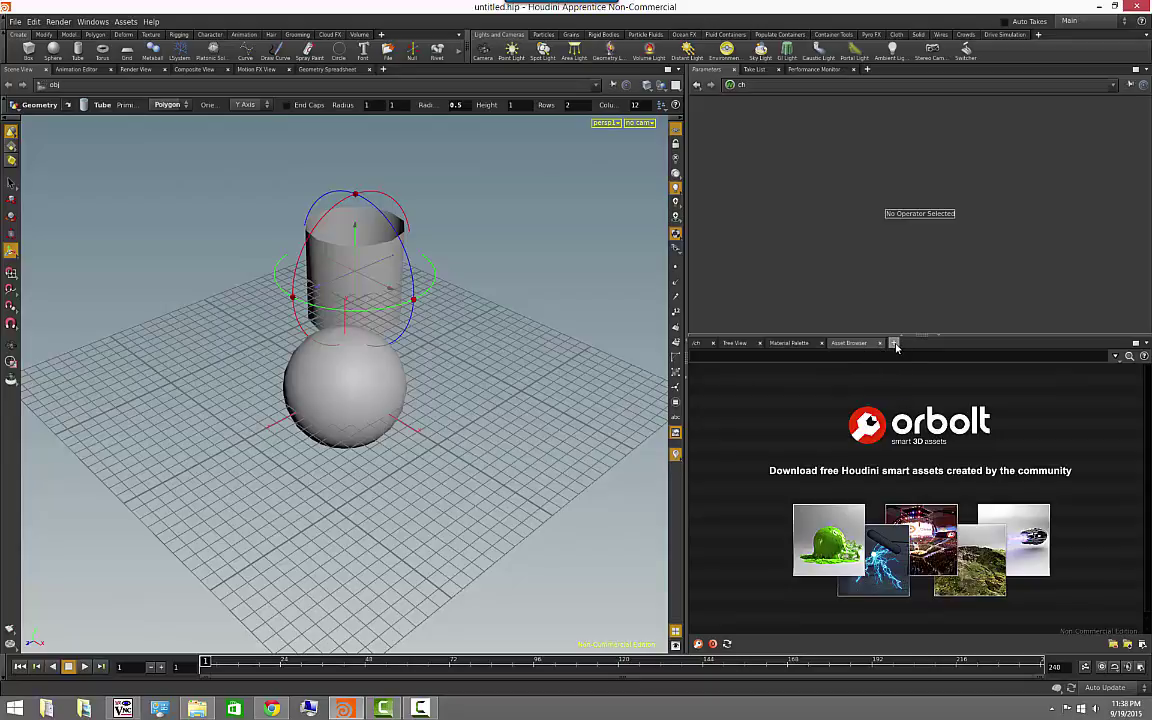
{"action": "left_click", "coordinate": [895, 344]}
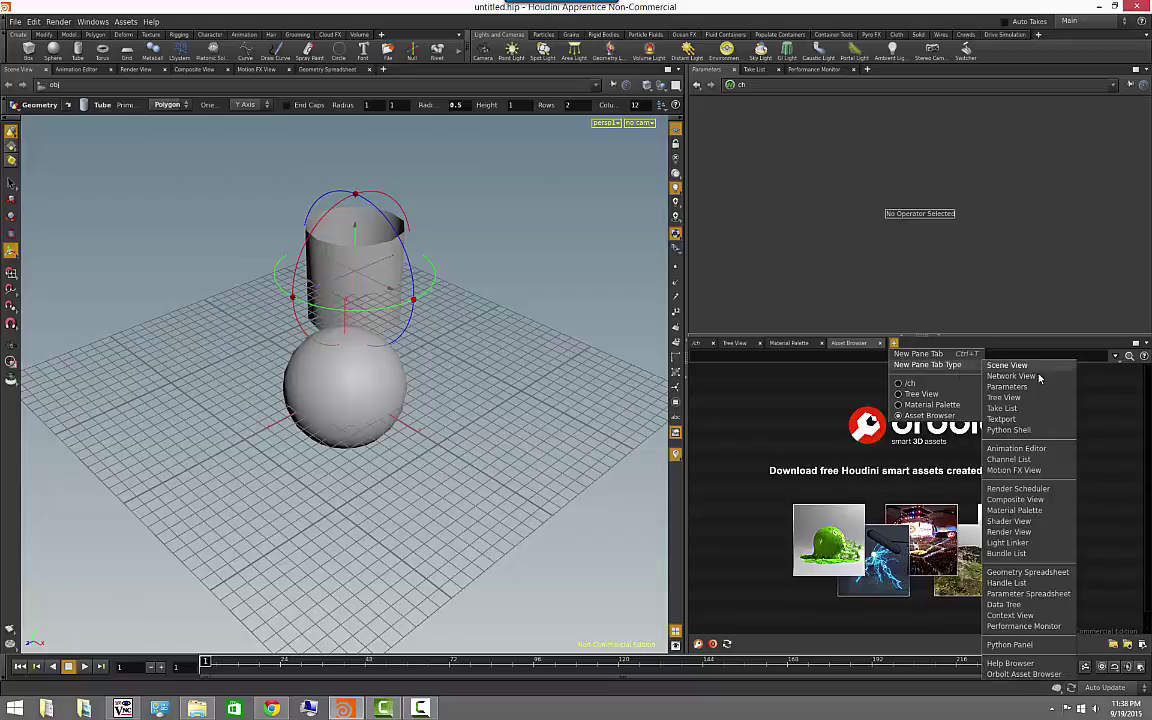
{"action": "mouse_move", "coordinate": [927, 365]}
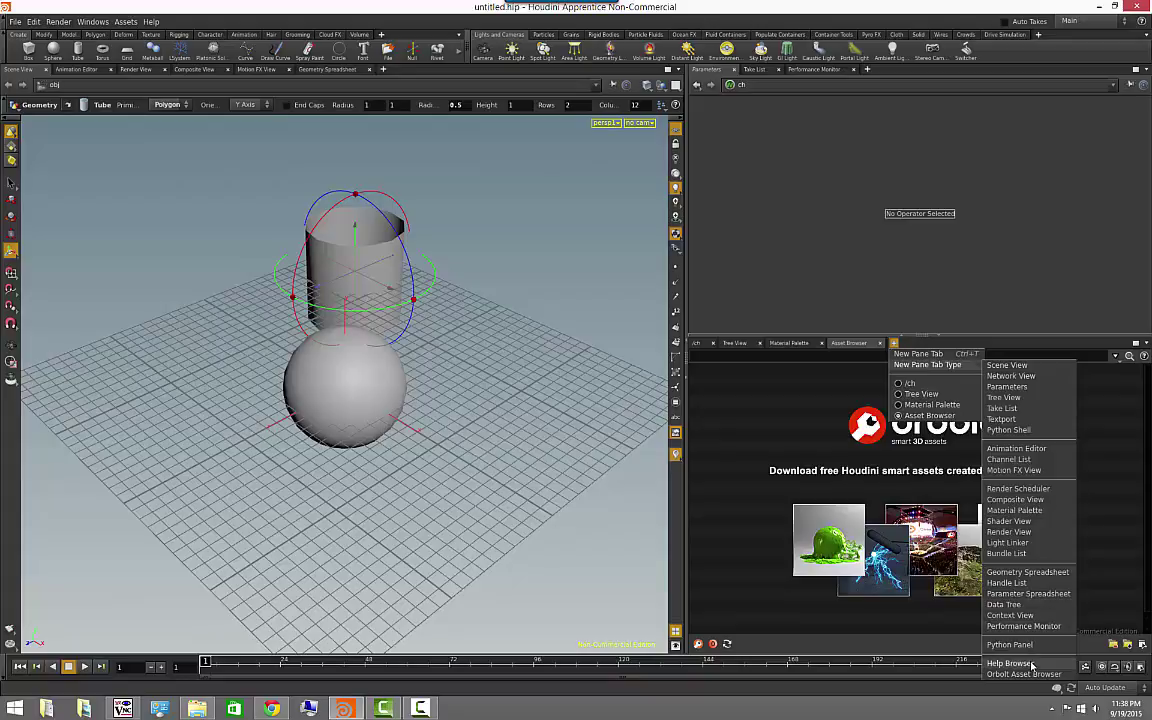
{"action": "key", "text": "Escape"}
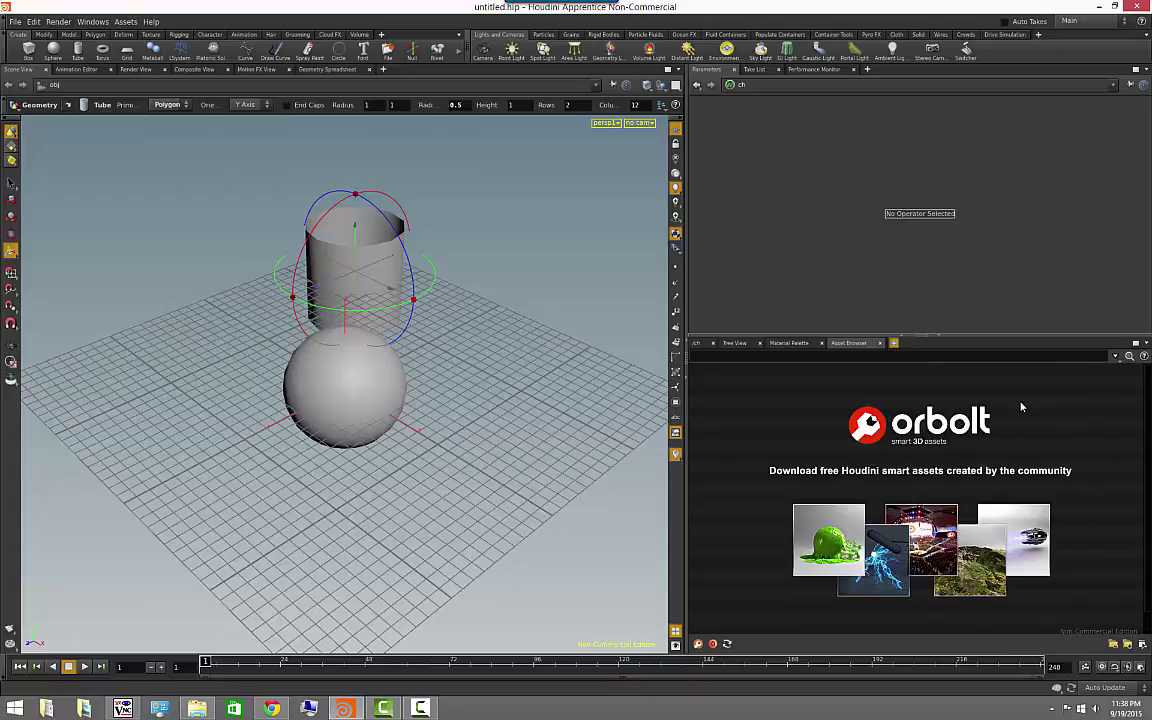
{"action": "left_click", "coordinate": [893, 343]}
{"action": "left_click", "coordinate": [794, 317]}
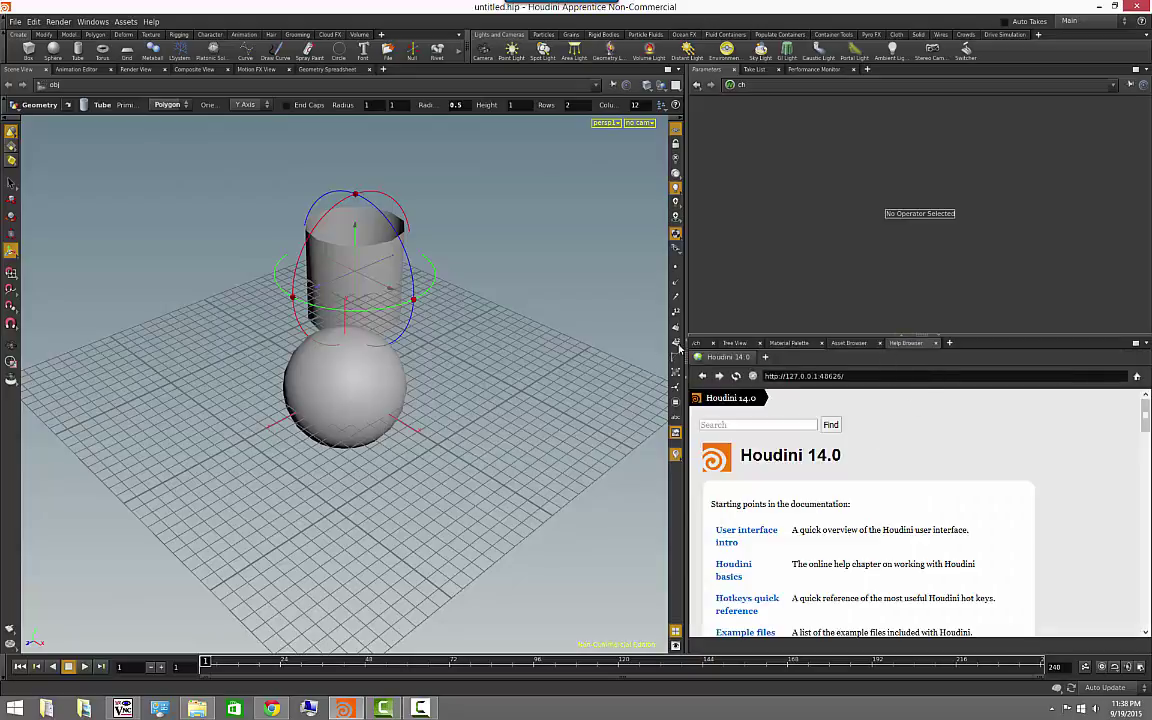
Scroll through the Houdini 14.0 help page, then close the Help Browser tab
{"action": "left_click", "coordinate": [849, 343]}
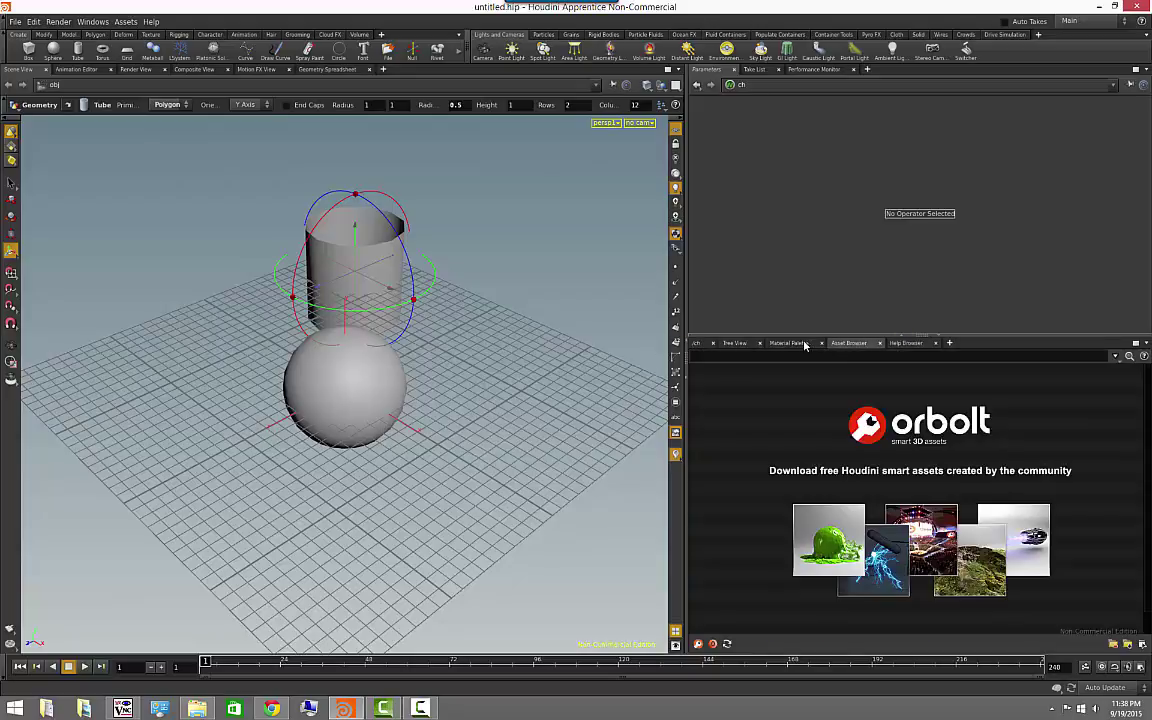
{"action": "left_click", "coordinate": [906, 343]}
{"action": "scroll", "coordinate": [930, 532], "scroll_direction": "down", "scroll_amount": 5}
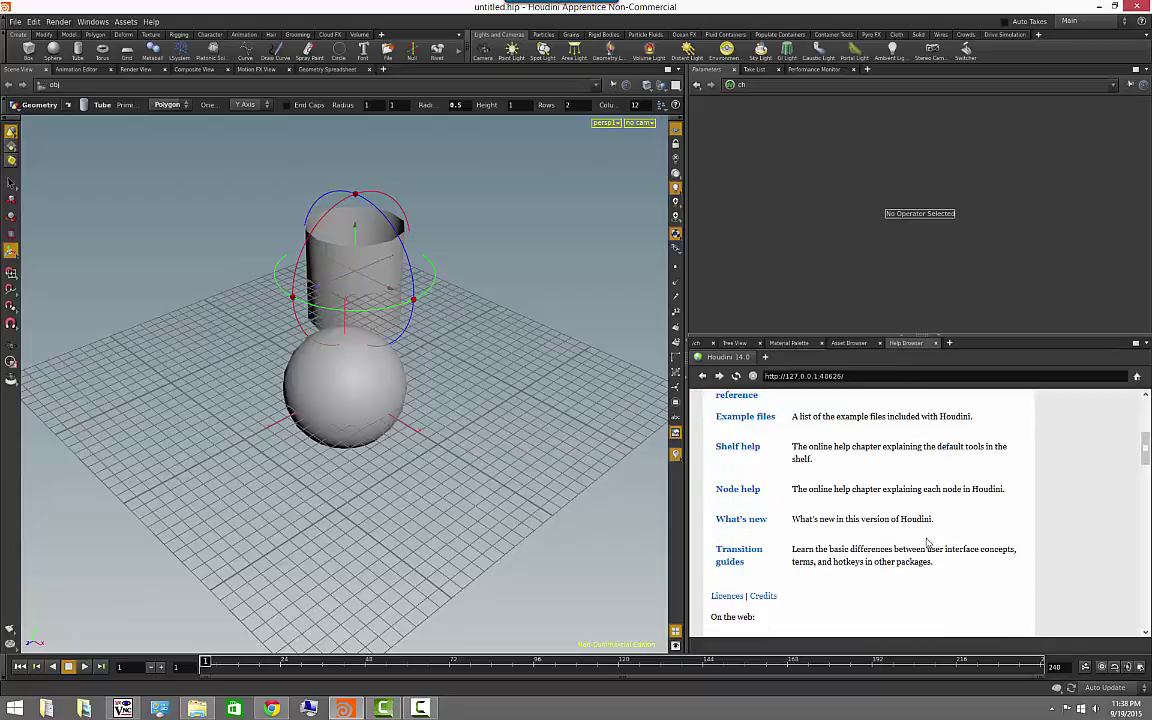
{"action": "scroll", "coordinate": [929, 535], "scroll_direction": "down", "scroll_amount": 5}
{"action": "scroll", "coordinate": [928, 538], "scroll_direction": "down", "scroll_amount": 5}
{"action": "scroll", "coordinate": [927, 543], "scroll_direction": "down", "scroll_amount": 5}
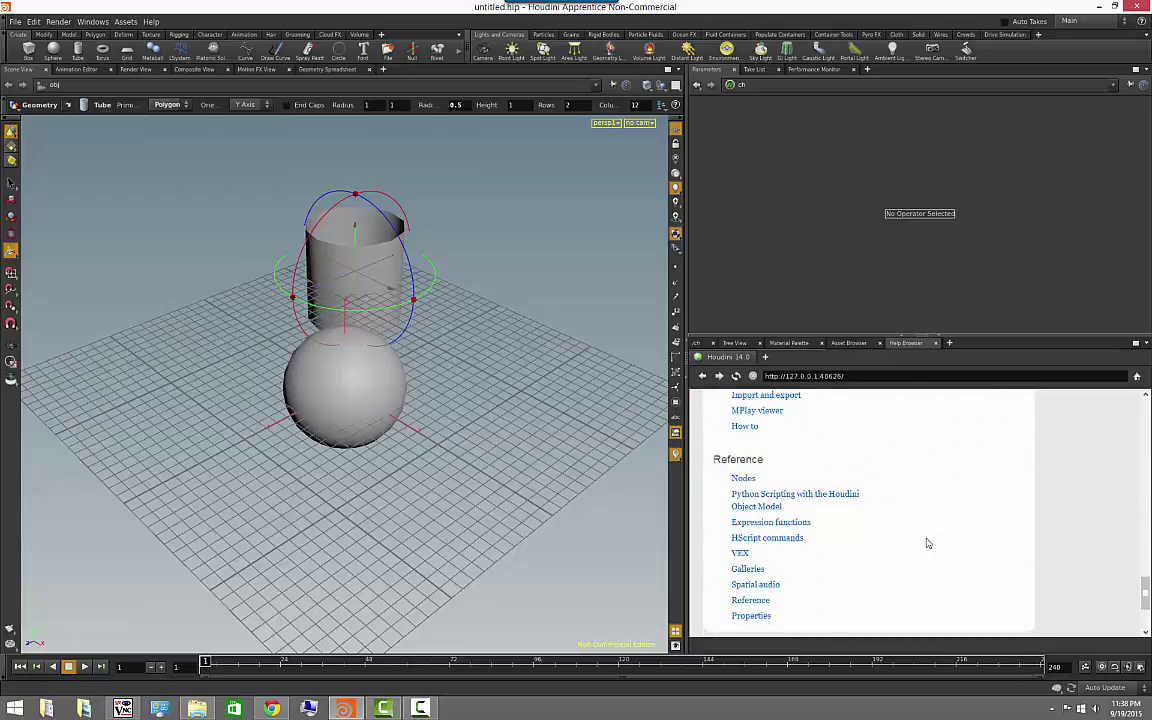
{"action": "scroll", "coordinate": [927, 543], "scroll_direction": "up", "scroll_amount": 5}
{"action": "scroll", "coordinate": [927, 543], "scroll_direction": "up", "scroll_amount": 5}
{"action": "scroll", "coordinate": [927, 543], "scroll_direction": "up", "scroll_amount": 5}
{"action": "scroll", "coordinate": [927, 543], "scroll_direction": "up", "scroll_amount": 5}
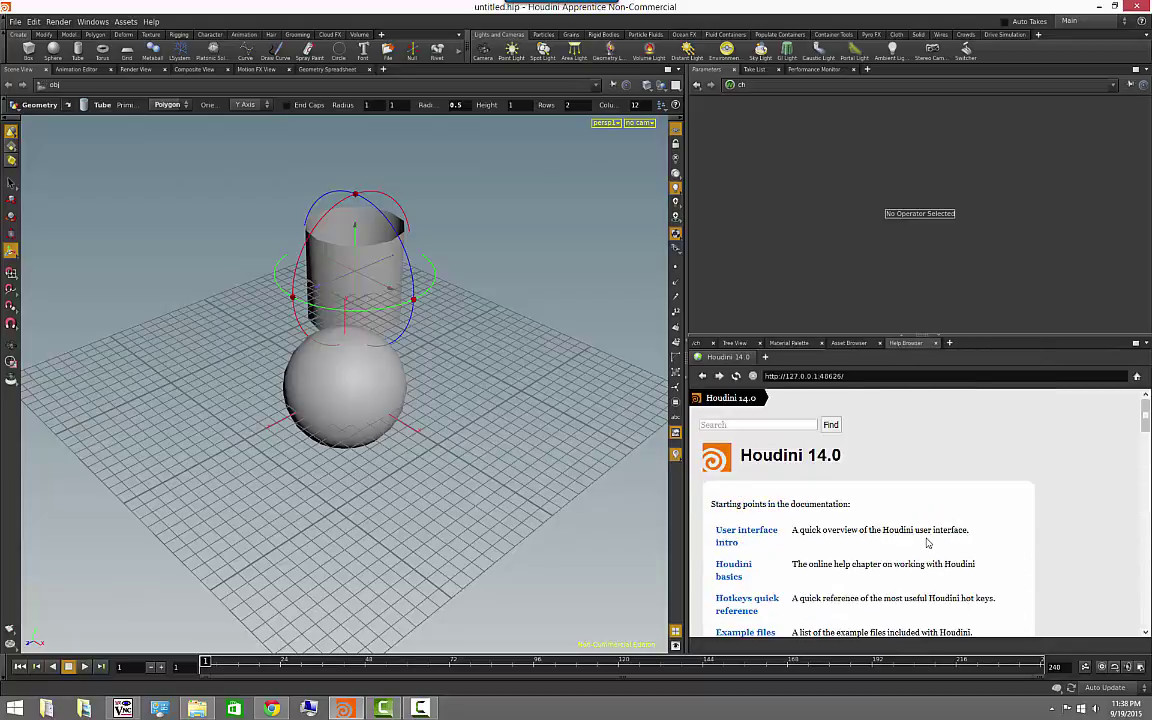
{"action": "left_click", "coordinate": [937, 344]}
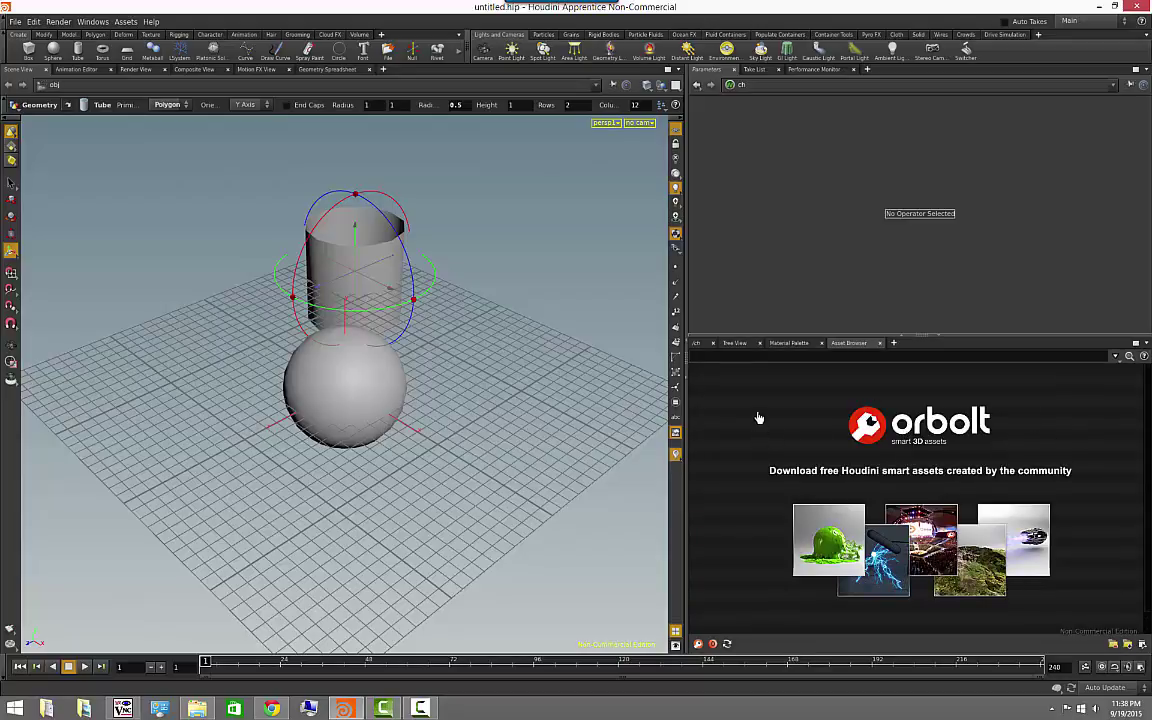
Switch the lower pane to Network View, narrow the viewport and maximize the pane
{"action": "left_click", "coordinate": [707, 345]}
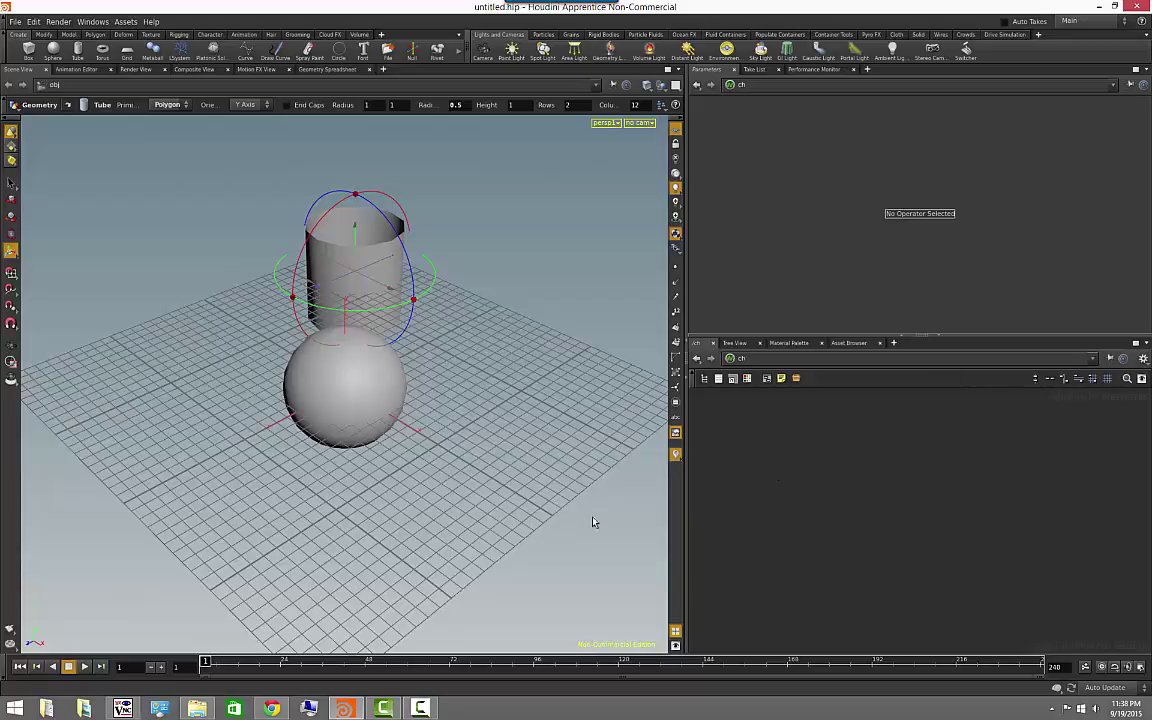
{"action": "mouse_move", "coordinate": [663, 371]}
{"action": "left_mouse_down"}
{"action": "mouse_move", "coordinate": [594, 411]}
{"action": "mouse_move", "coordinate": [560, 405]}
{"action": "left_mouse_up"}
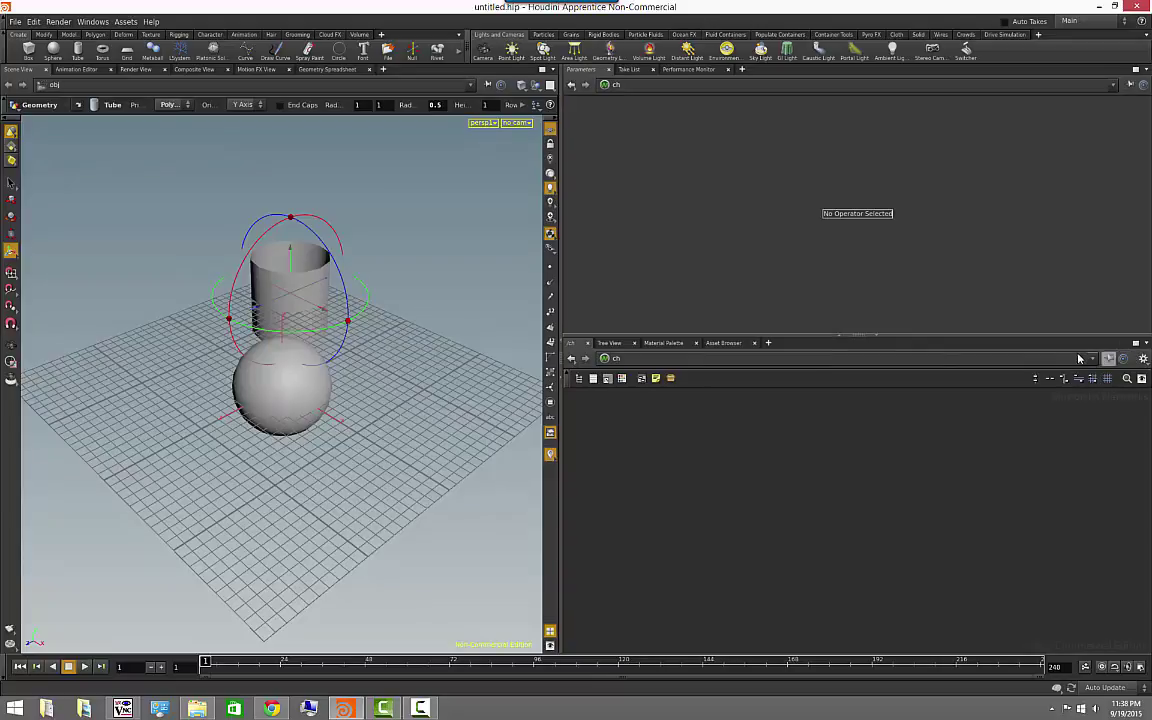
{"action": "left_click", "coordinate": [1146, 343]}
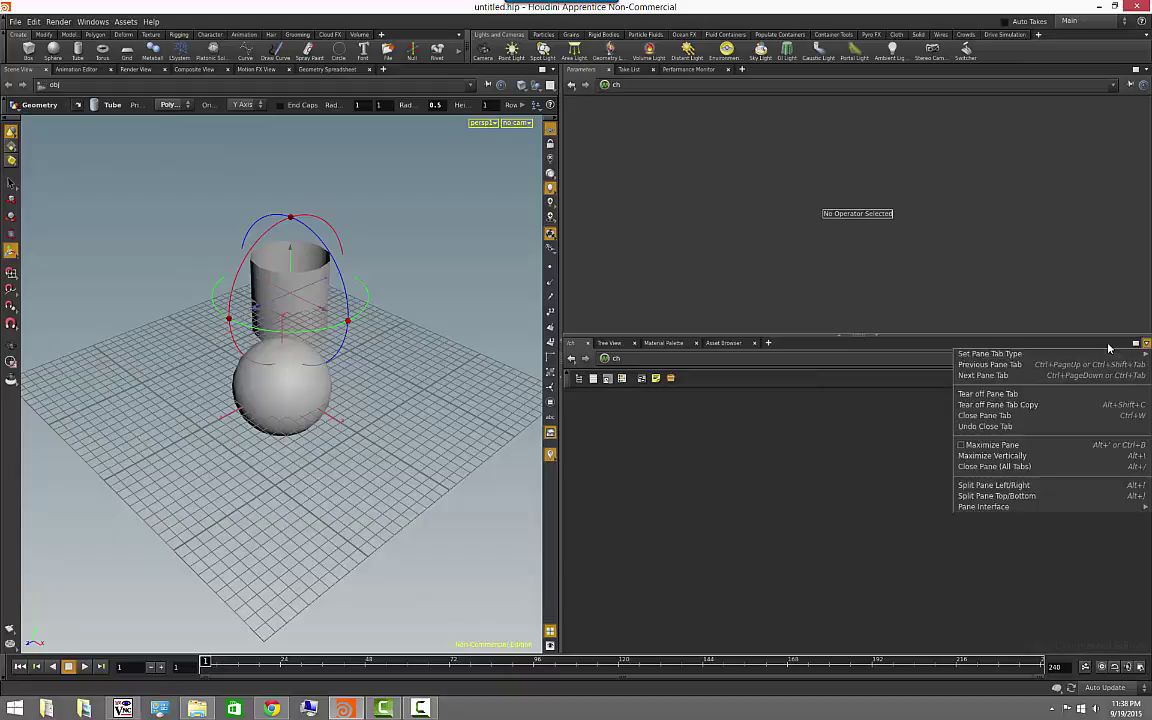
{"action": "left_click", "coordinate": [1140, 347]}
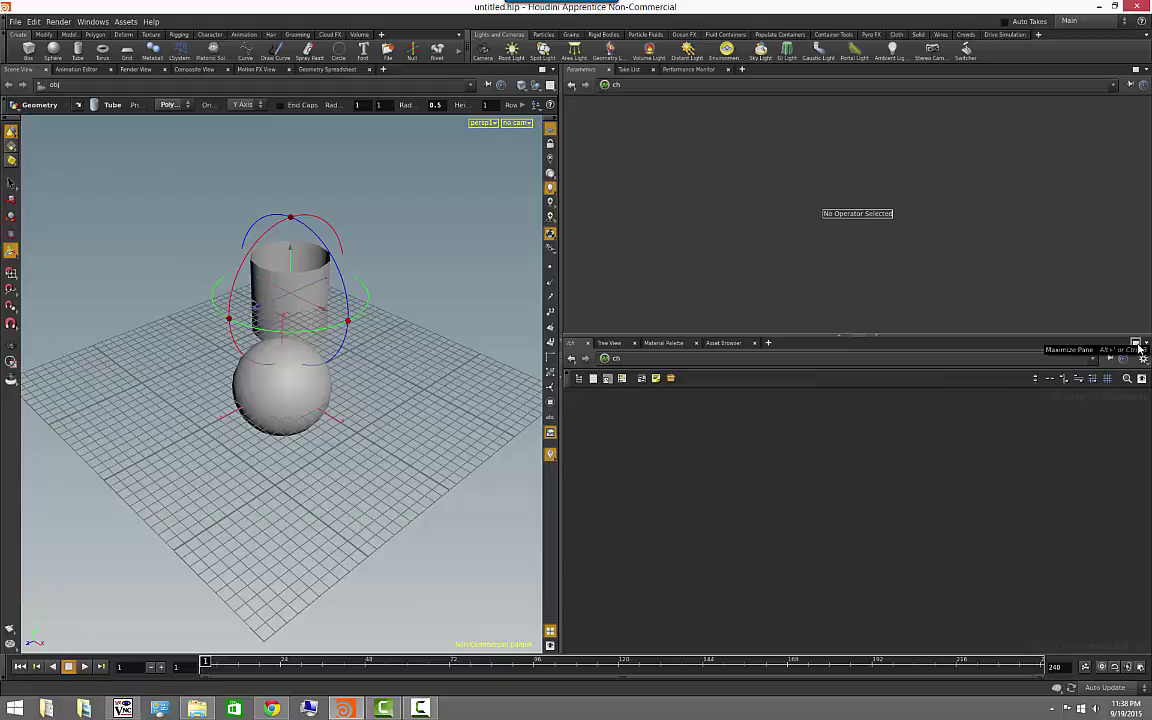
{"action": "left_click", "coordinate": [1139, 349]}
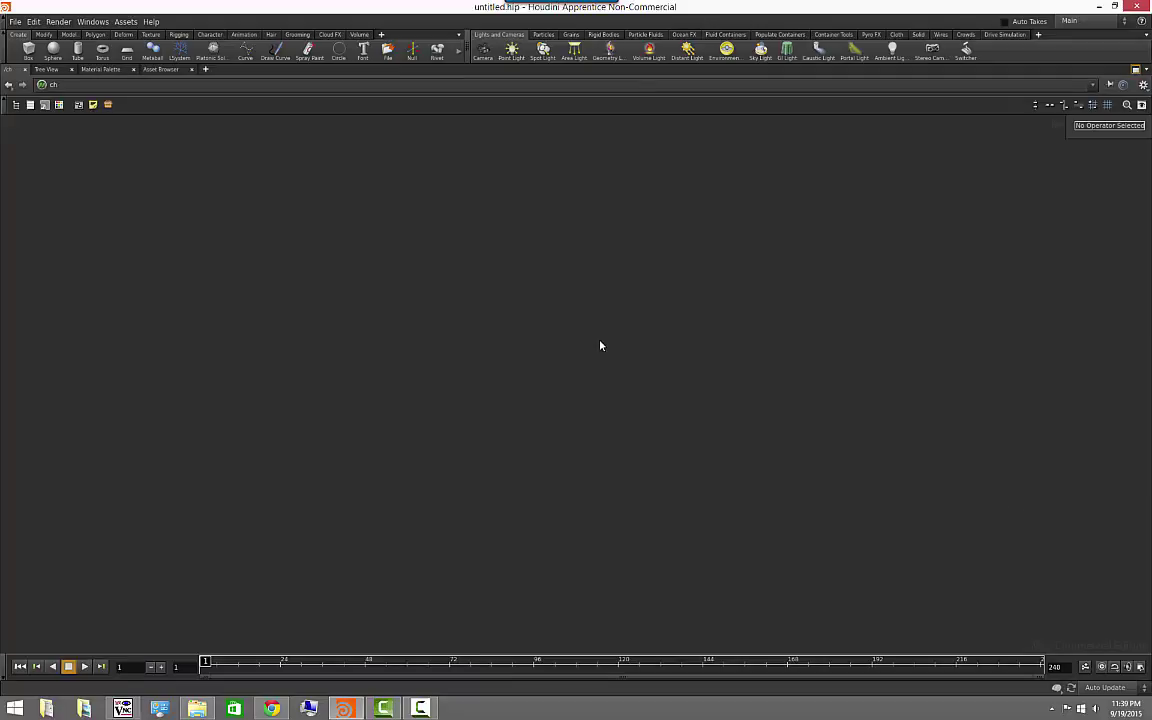
Go to /obj, zoom onto sphere_object1 and tube_object1, then restore the layout
{"action": "left_click", "coordinate": [9, 86]}
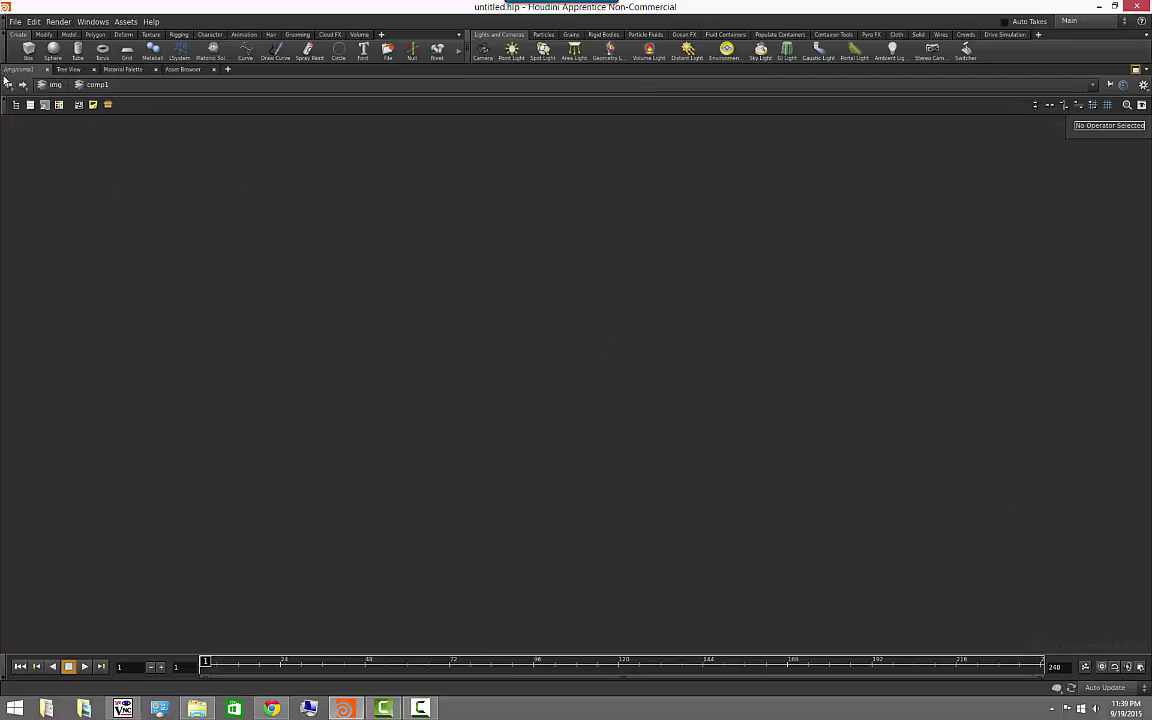
{"action": "mouse_move", "coordinate": [316, 380]}
{"action": "middle_mouse_down"}
{"action": "mouse_move", "coordinate": [555, 239]}
{"action": "mouse_move", "coordinate": [604, 239]}
{"action": "middle_mouse_up"}
{"action": "scroll", "coordinate": [555, 242], "scroll_direction": "down", "scroll_amount": 2}
{"action": "scroll", "coordinate": [552, 260], "scroll_direction": "up", "scroll_amount": 5}
{"action": "scroll", "coordinate": [595, 245], "scroll_direction": "down", "scroll_amount": 2}
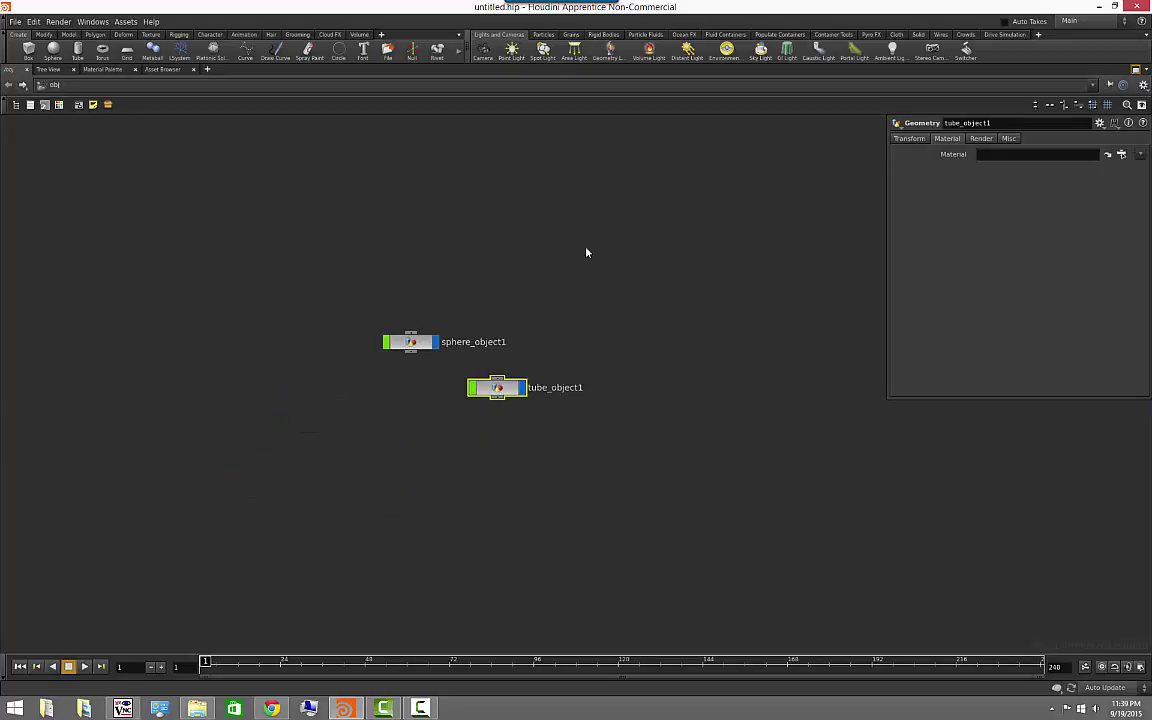
{"action": "left_click", "coordinate": [1135, 70]}
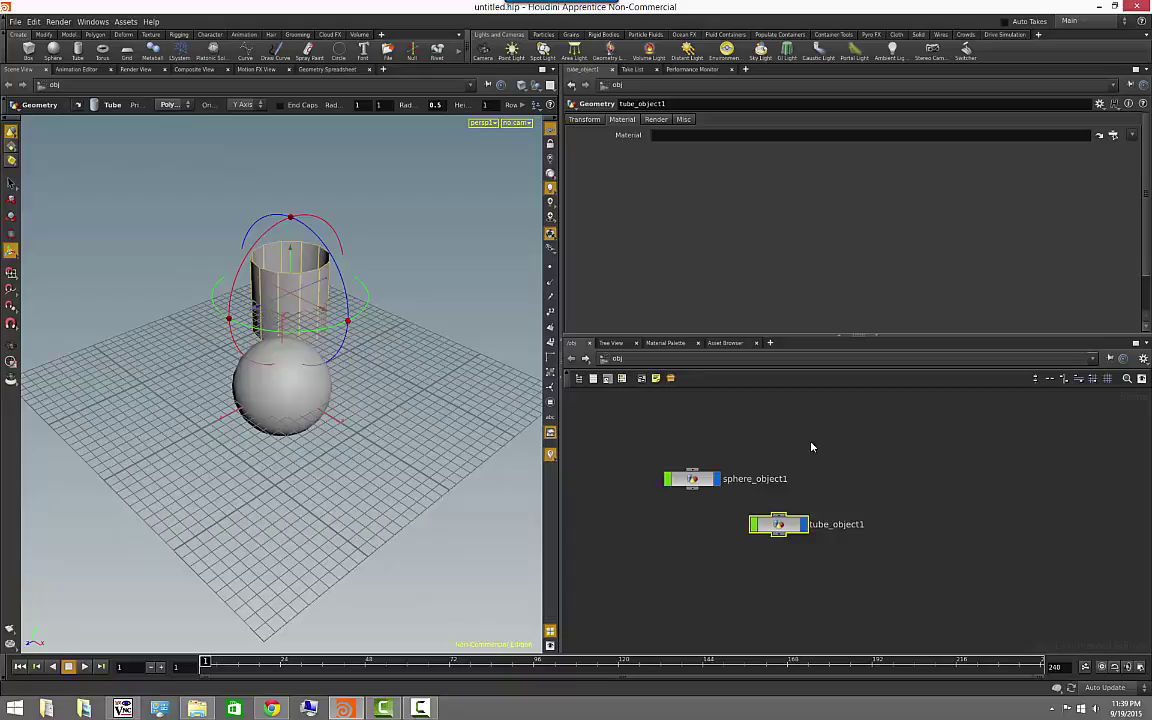
Turn the network pane into a second Scene View and orbit it briefly
{"action": "scroll", "coordinate": [810, 442], "scroll_direction": "down", "scroll_amount": 3}
{"action": "scroll", "coordinate": [835, 444], "scroll_direction": "up", "scroll_amount": 2}
{"action": "middle_click_drag", "start_coordinate": [841, 445], "coordinate": [912, 467]}
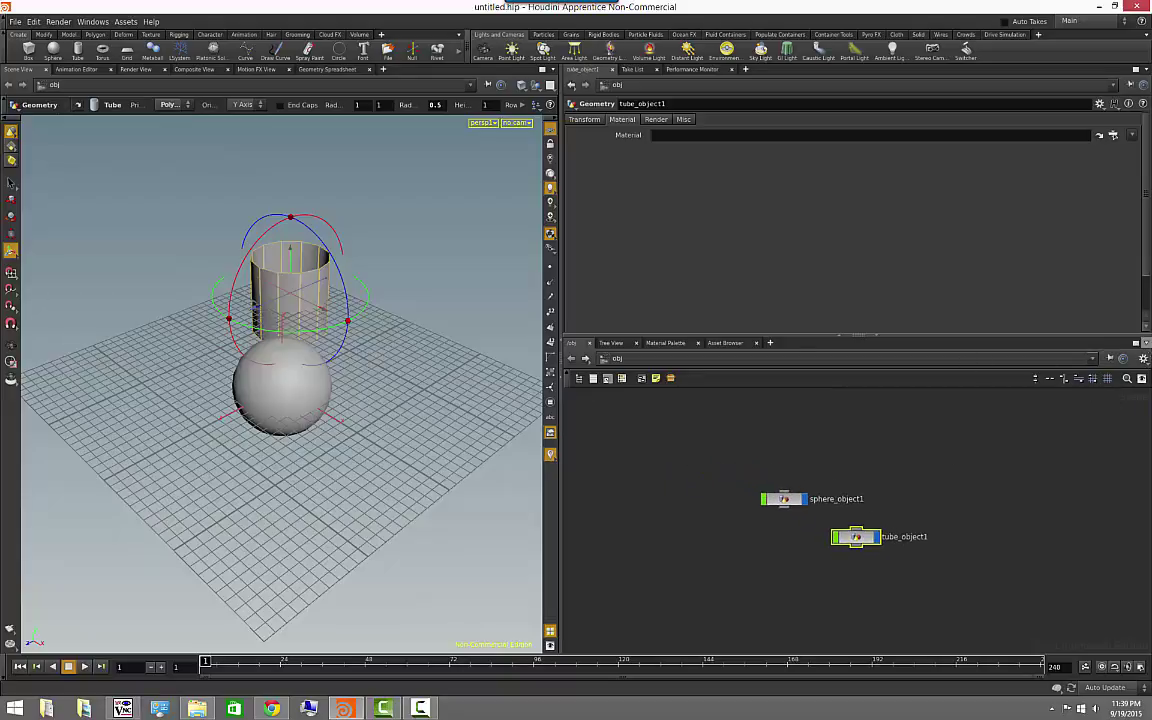
{"action": "left_click", "coordinate": [1146, 344]}
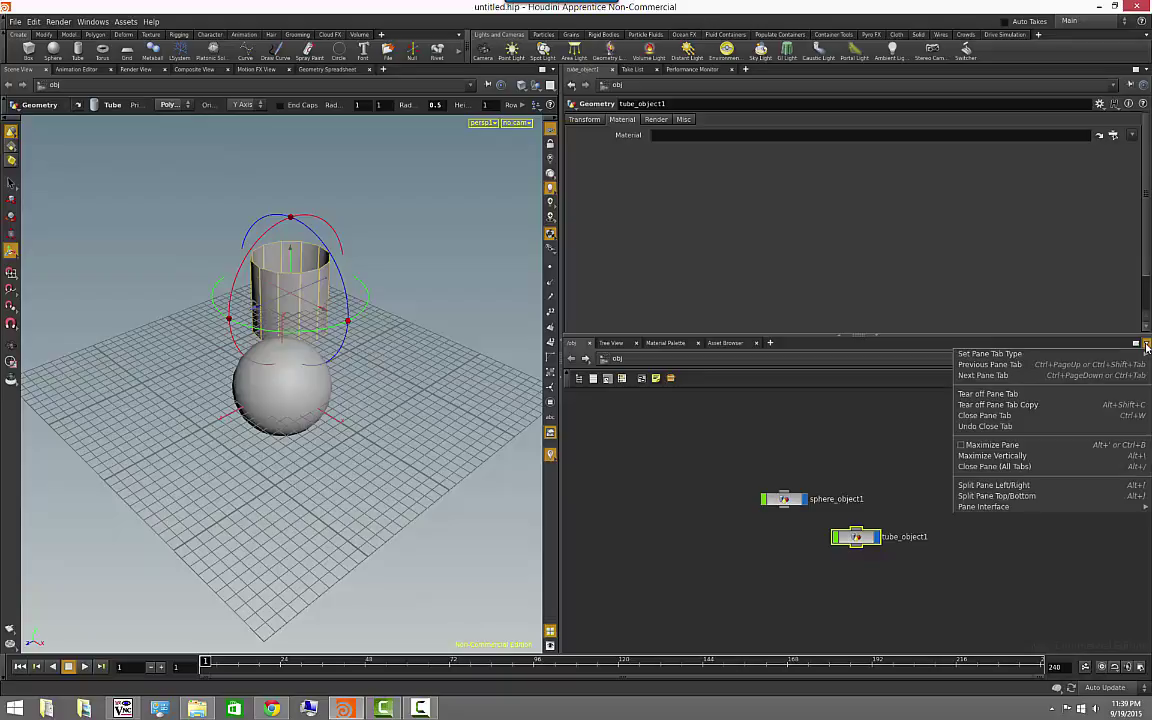
{"action": "mouse_move", "coordinate": [990, 354]}
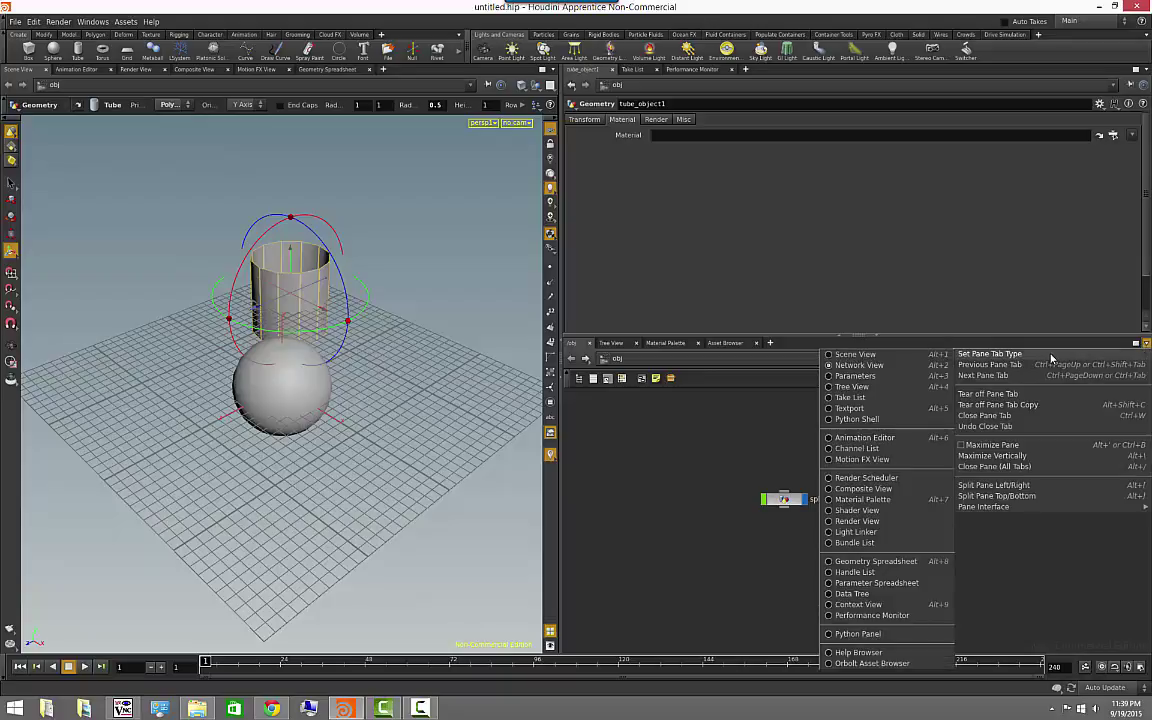
{"action": "left_click", "coordinate": [895, 365]}
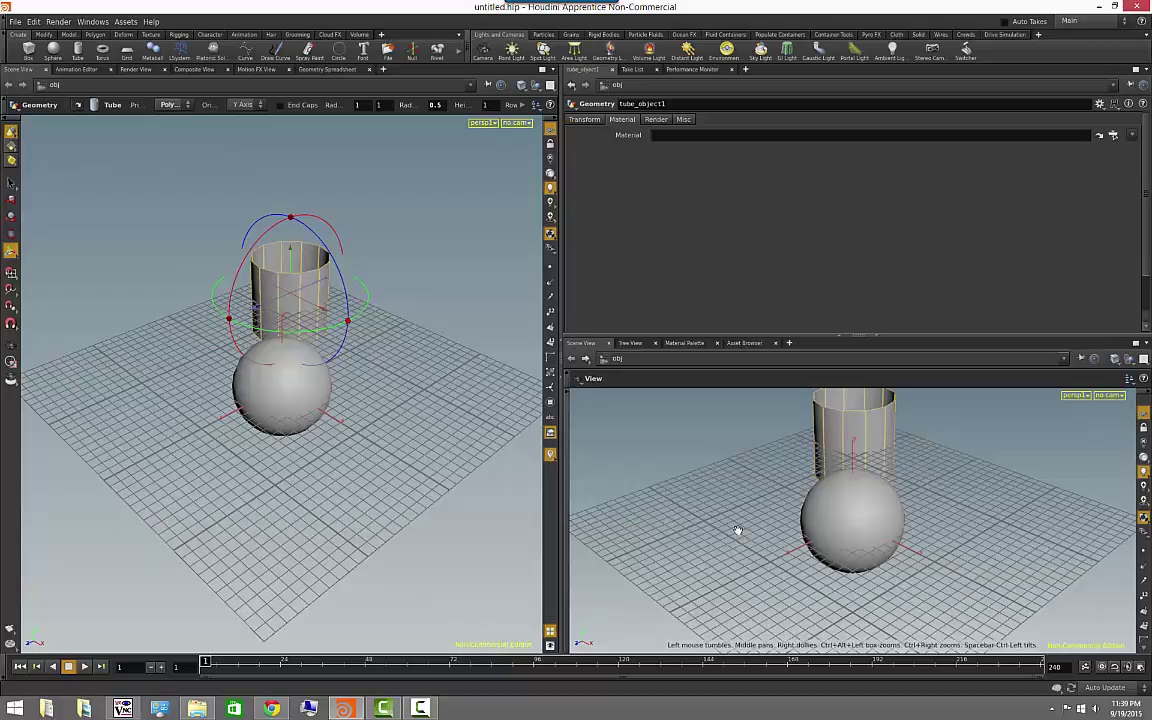
{"action": "mouse_move", "coordinate": [704, 491]}
{"action": "left_mouse_down"}
{"action": "mouse_move", "coordinate": [733, 450]}
{"action": "mouse_move", "coordinate": [700, 470]}
{"action": "left_mouse_up"}
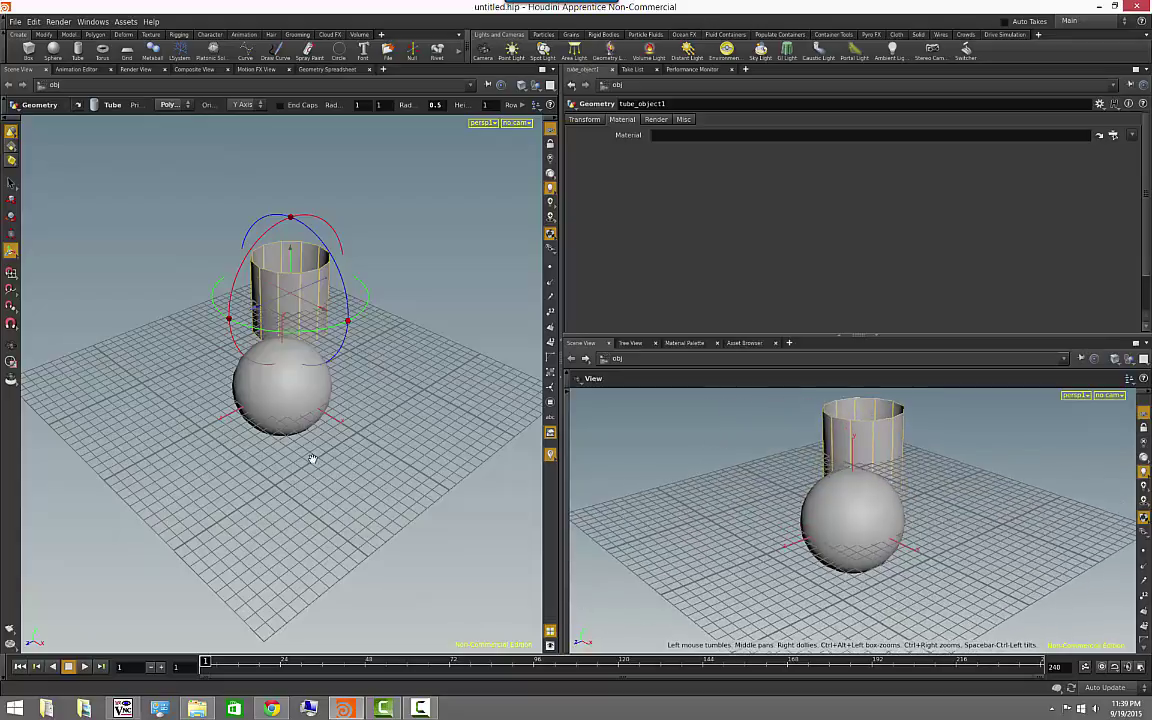
{"action": "key", "text": "Escape"}
{"action": "left_click_drag", "start_coordinate": [237, 437], "coordinate": [326, 436]}
{"action": "key", "text": "ctrl+z"}
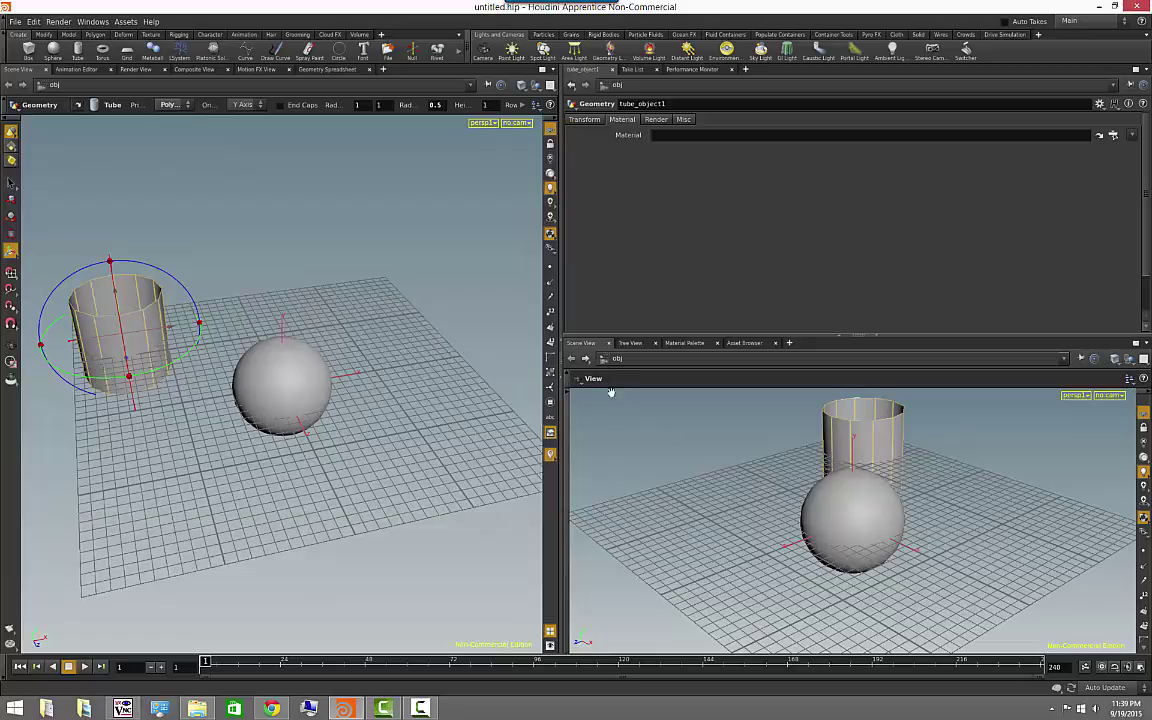
Cycle through Parameters and Geometry Spreadsheet back to Network View, then widen the viewport
{"action": "right_click", "coordinate": [591, 344]}
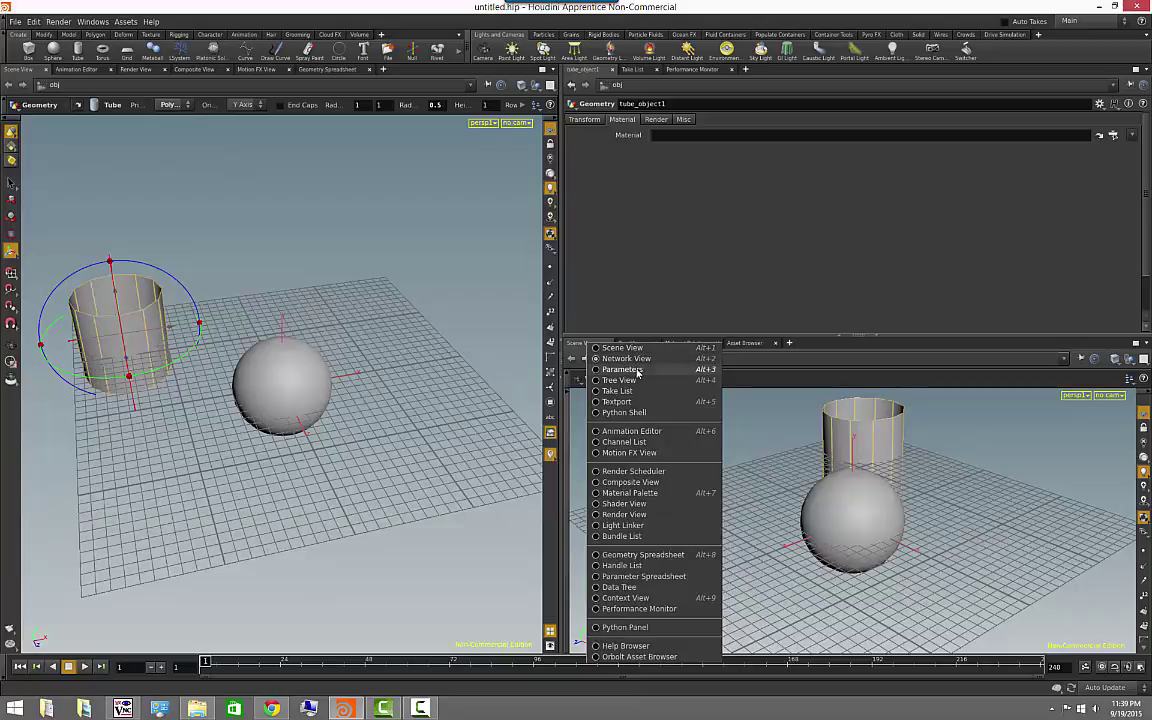
{"action": "left_click", "coordinate": [630, 370]}
{"action": "right_click", "coordinate": [596, 346]}
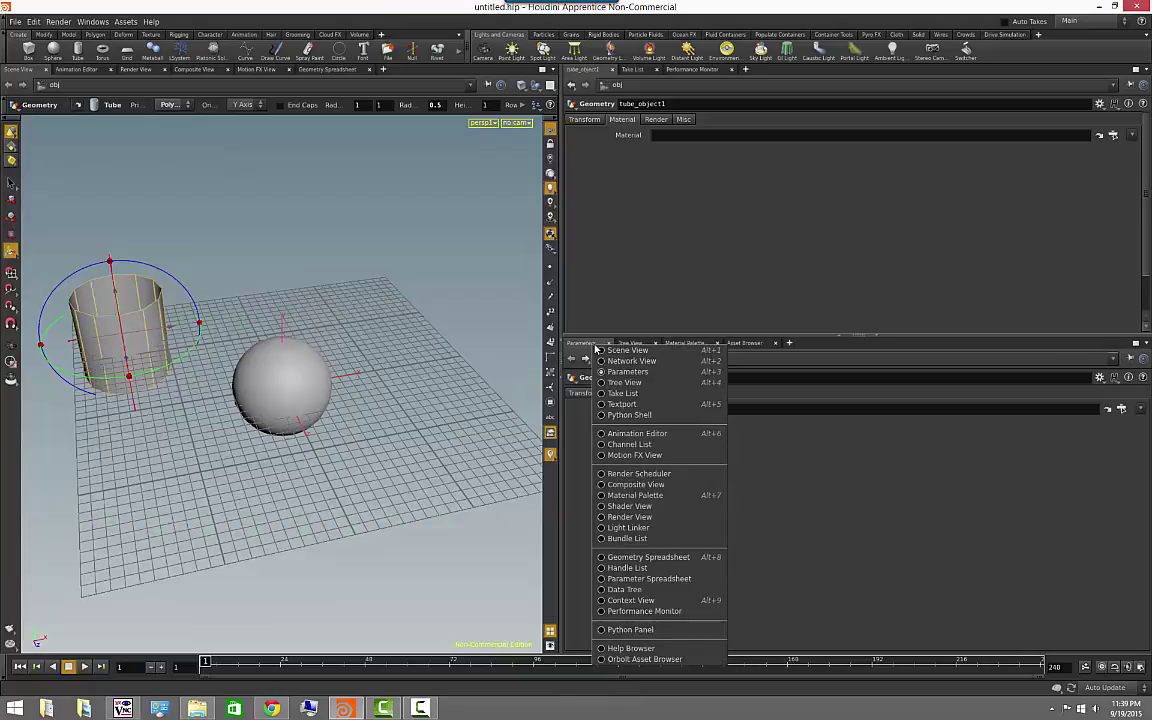
{"action": "left_click", "coordinate": [672, 559]}
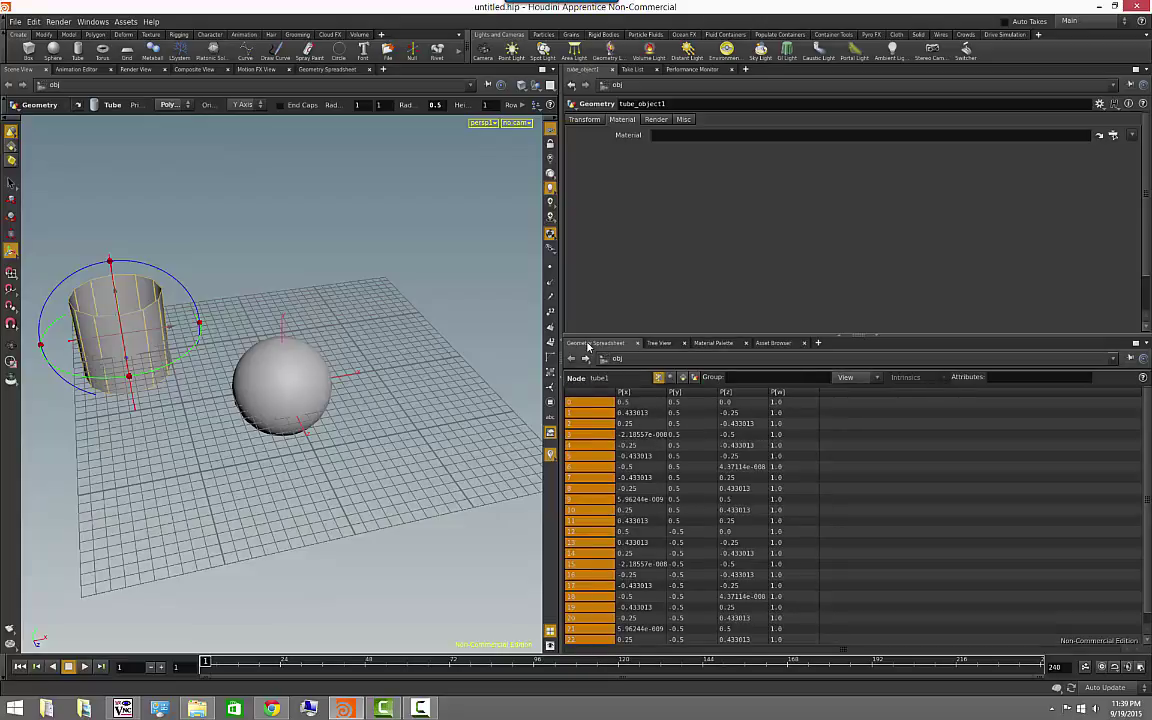
{"action": "left_click", "coordinate": [589, 345]}
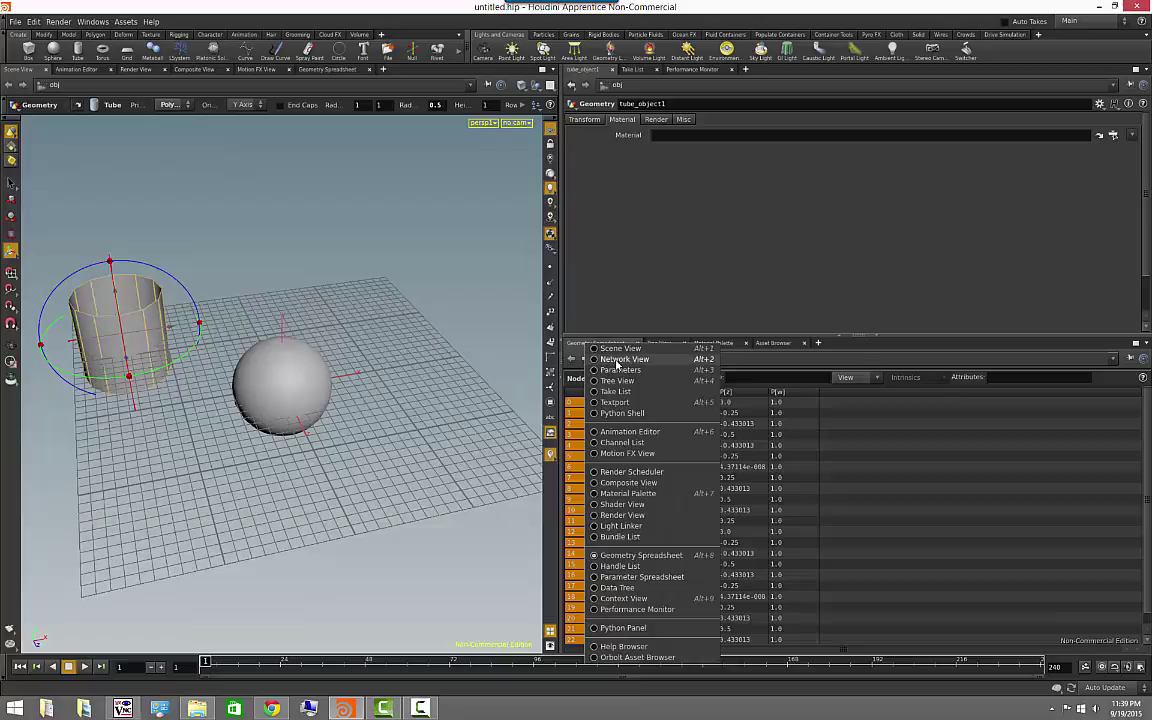
{"action": "left_click", "coordinate": [622, 359]}
{"action": "middle_click_drag", "start_coordinate": [934, 478], "coordinate": [928, 456]}
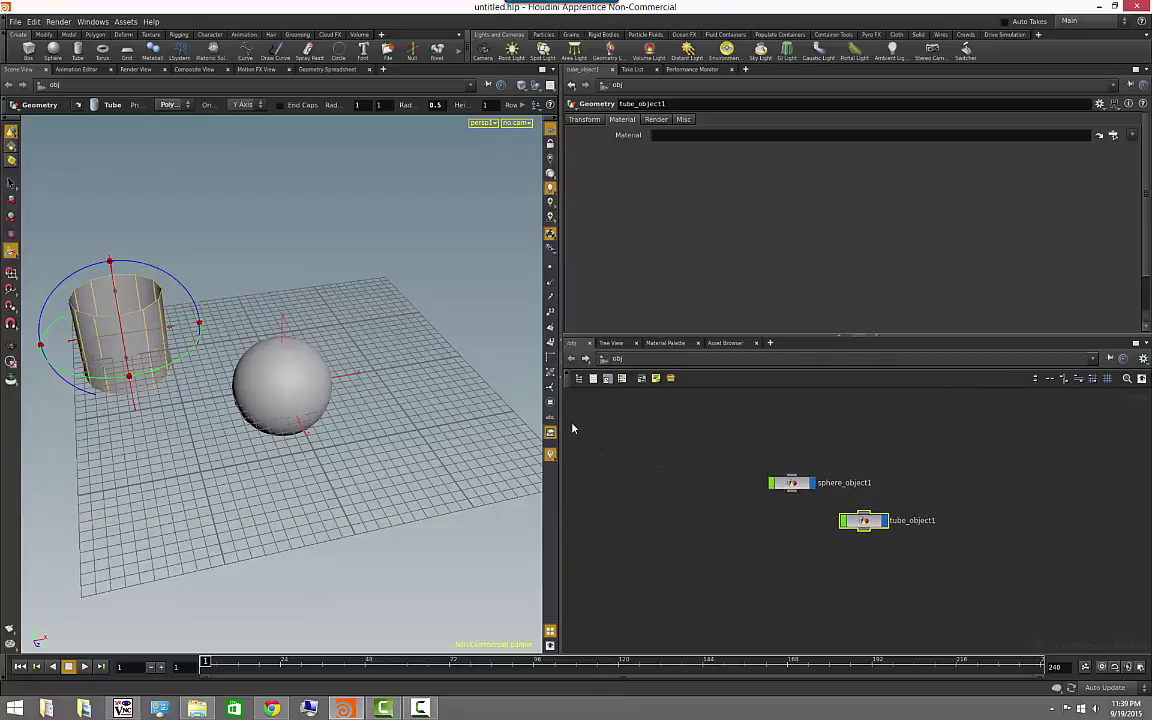
{"action": "left_click_drag", "start_coordinate": [558, 422], "coordinate": [631, 424]}
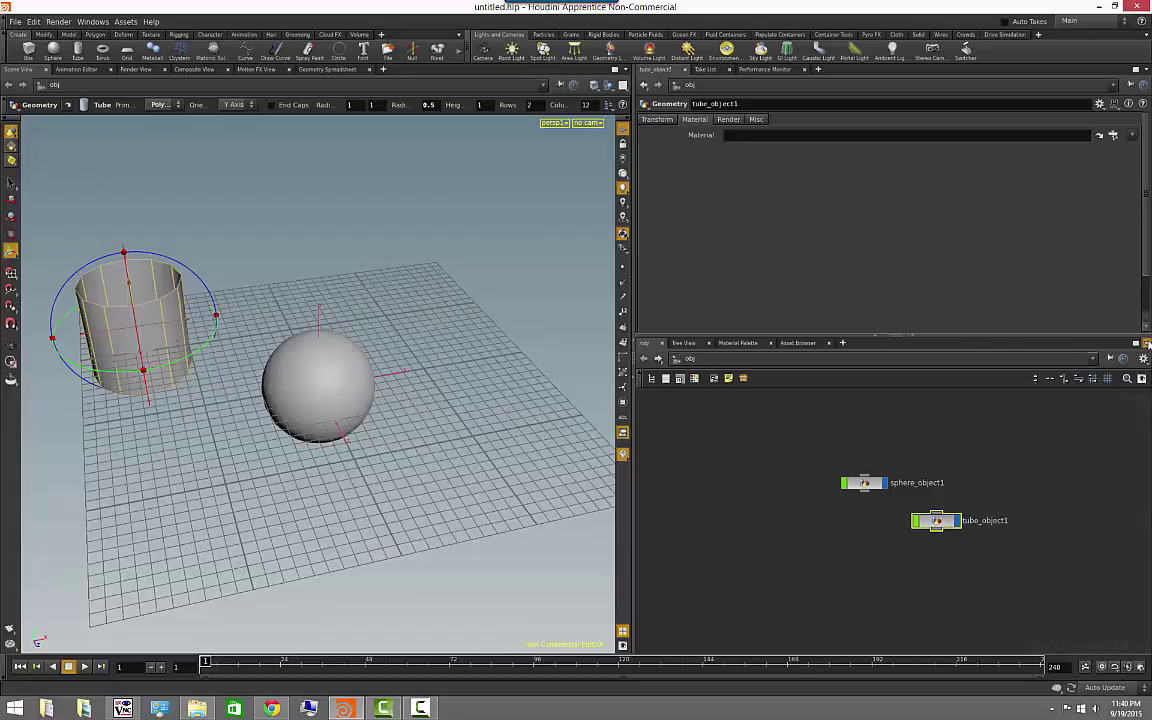
Split the network pane Left/Right and frame both nodes with H in each view
{"action": "left_click", "coordinate": [1147, 344]}
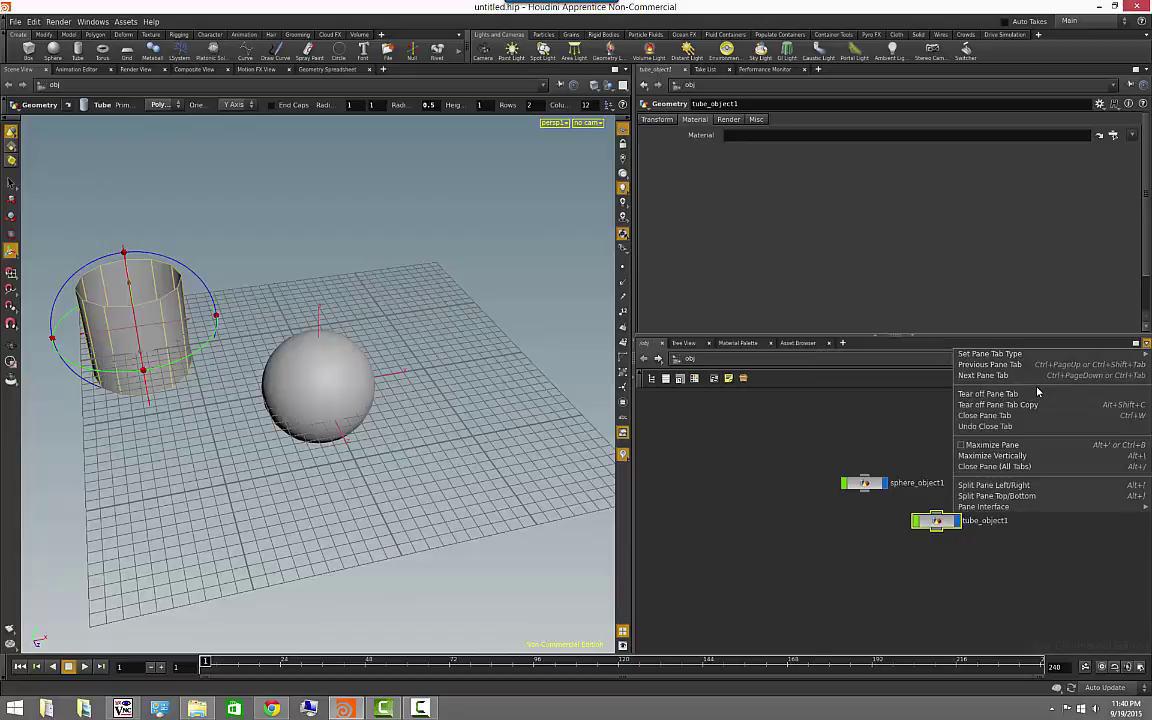
{"action": "left_click", "coordinate": [1037, 488]}
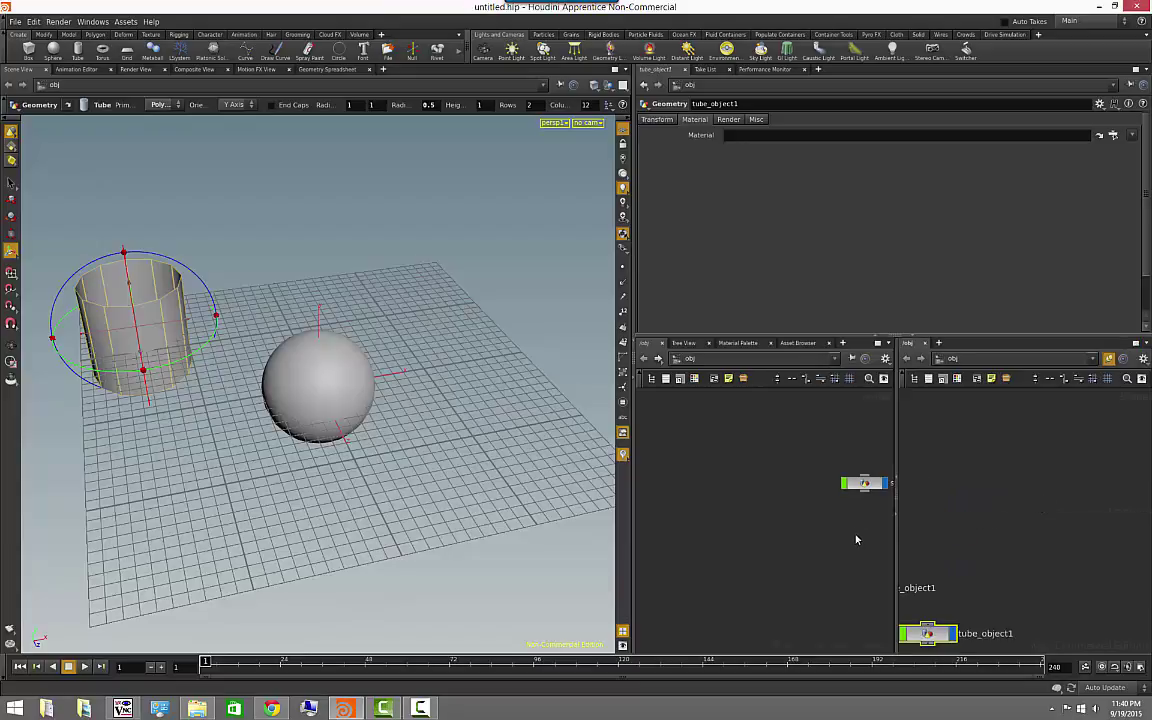
{"action": "key", "text": "h"}
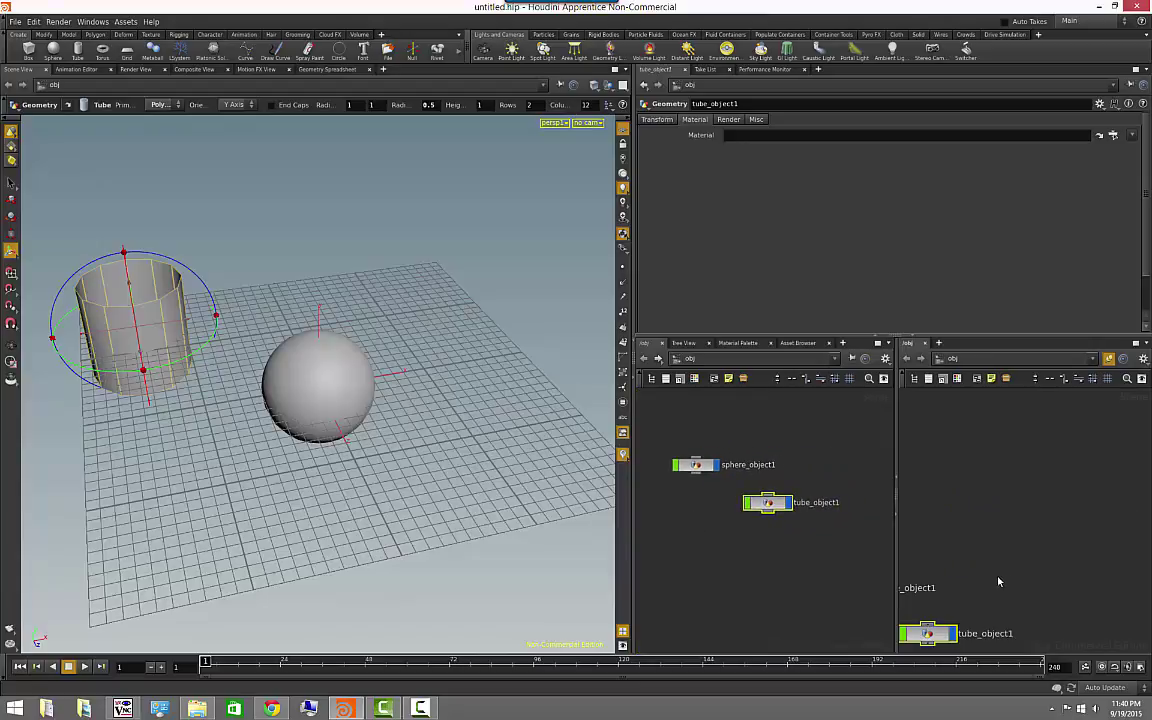
{"action": "key", "text": "h"}
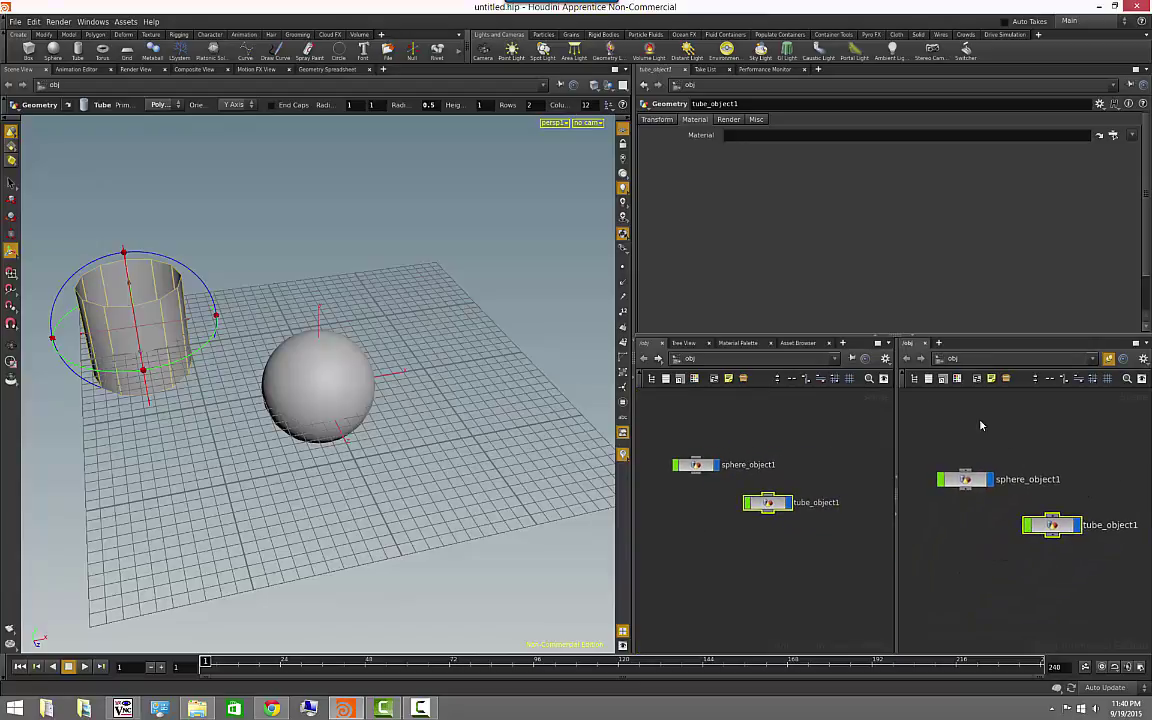
Show the right pane as a Tree View and expand obj to reveal both objects
{"action": "left_click", "coordinate": [909, 345]}
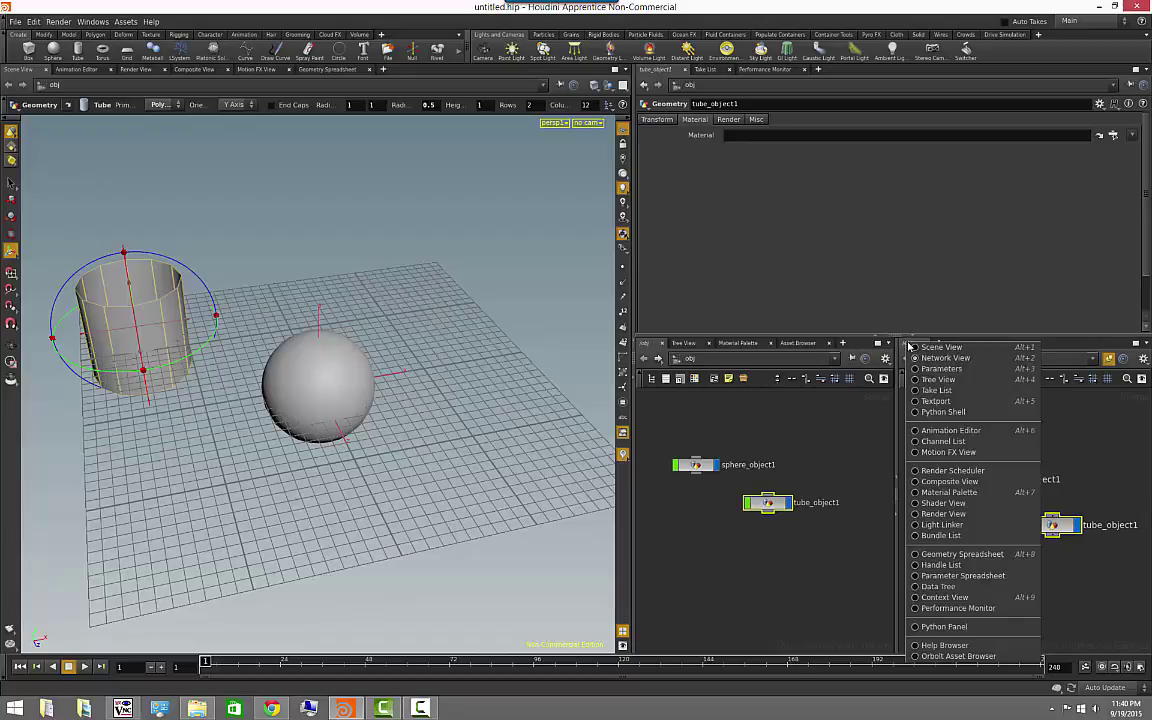
{"action": "left_click", "coordinate": [958, 380]}
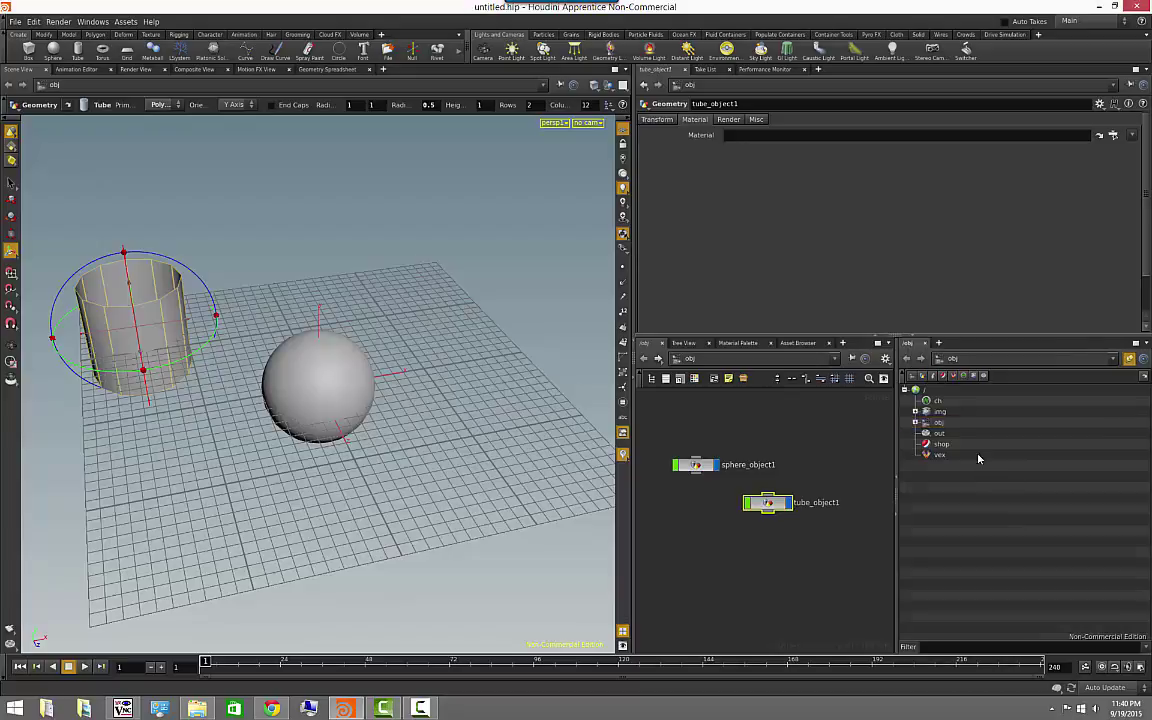
{"action": "left_click", "coordinate": [916, 423]}
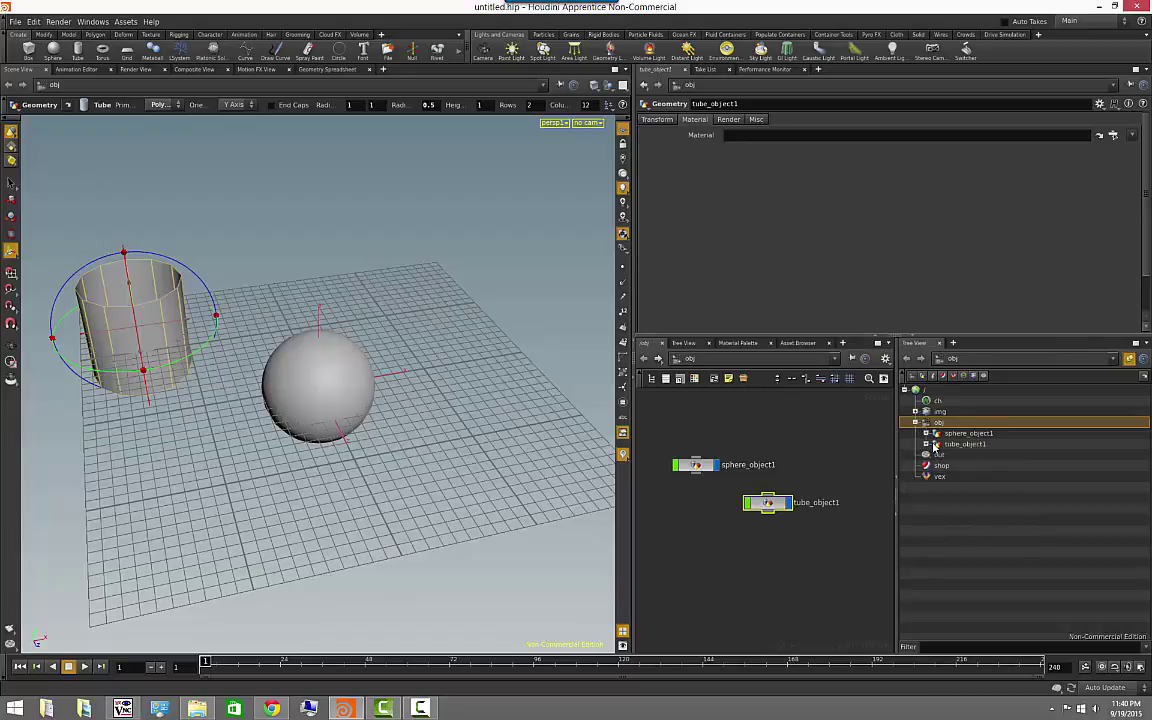
{"action": "left_click", "coordinate": [926, 455]}
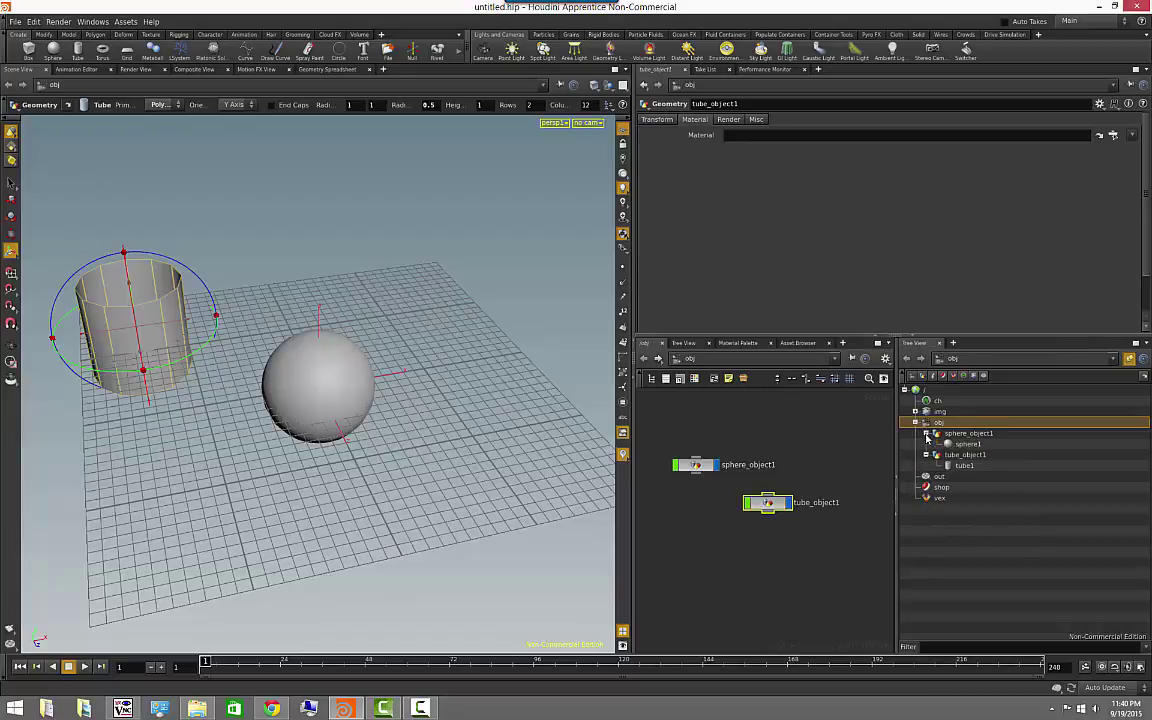
{"action": "left_click", "coordinate": [689, 489]}
{"action": "mouse_move", "coordinate": [775, 464]}
{"action": "middle_mouse_down"}
{"action": "mouse_move", "coordinate": [813, 521]}
{"action": "mouse_move", "coordinate": [774, 455]}
{"action": "middle_mouse_up"}
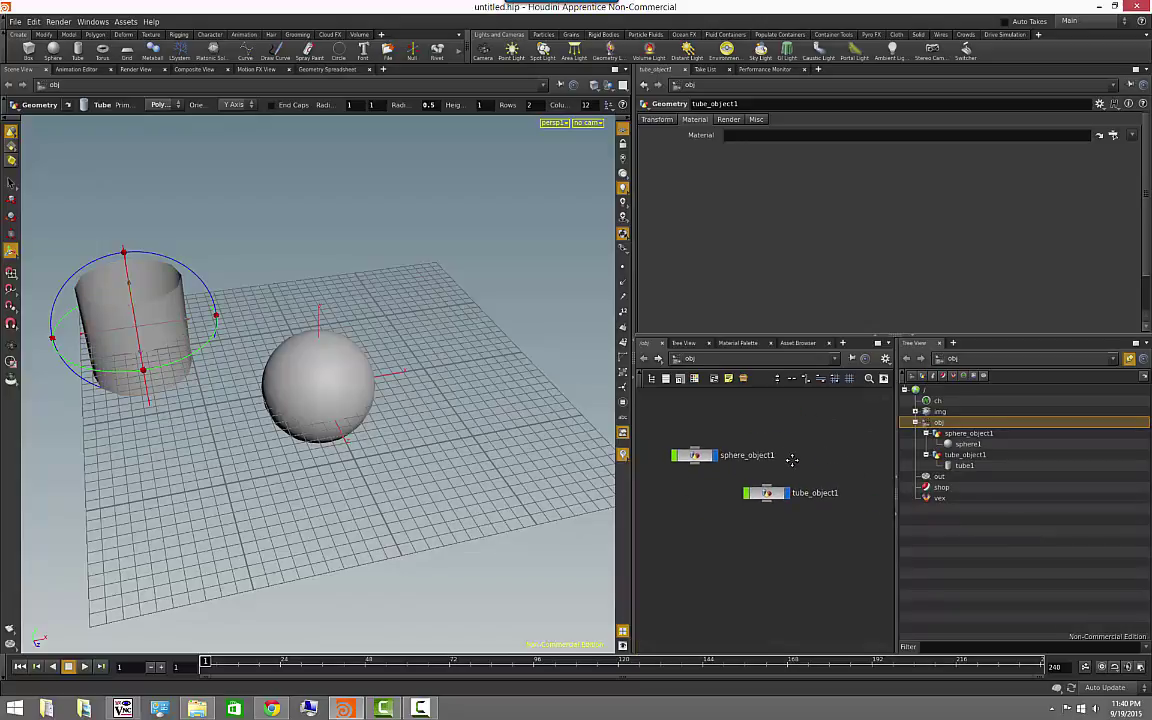
Change the pane to a Python Panel showing the Calendar Example quick start
{"action": "left_click", "coordinate": [918, 345]}
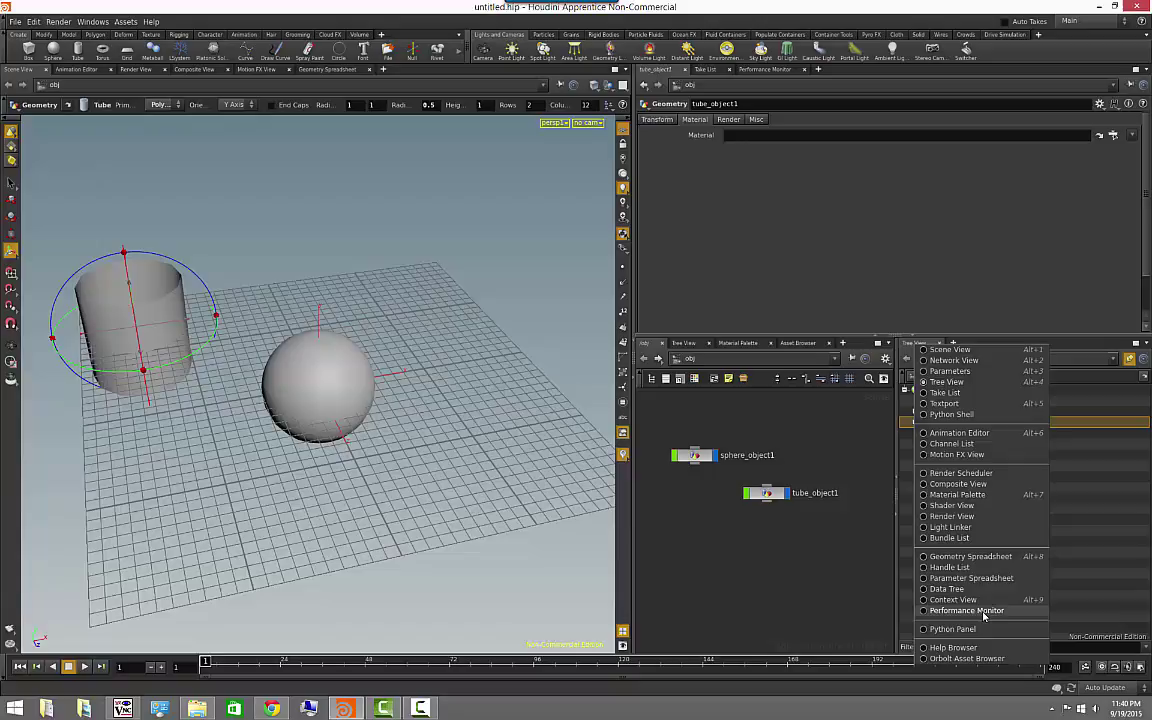
{"action": "key", "text": "Escape"}
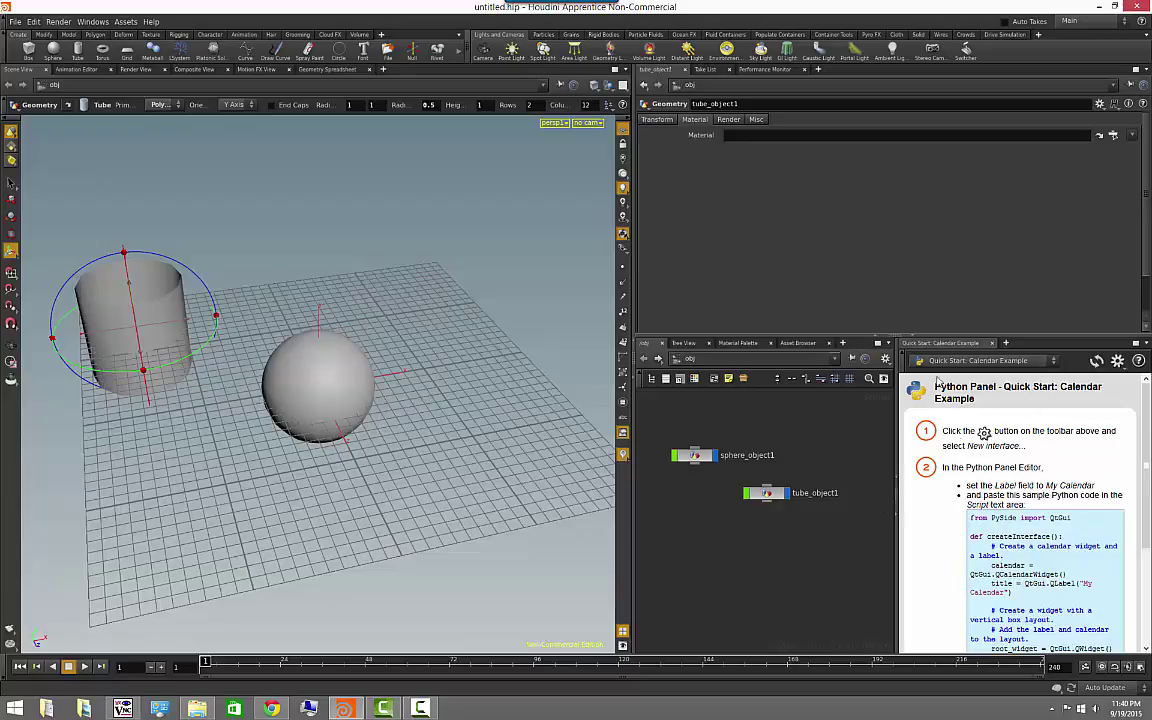
{"action": "scroll", "coordinate": [993, 505], "scroll_direction": "down", "scroll_amount": 3}
{"action": "scroll", "coordinate": [993, 505], "scroll_direction": "up", "scroll_amount": 2}
{"action": "scroll", "coordinate": [993, 505], "scroll_direction": "up", "scroll_amount": 1}
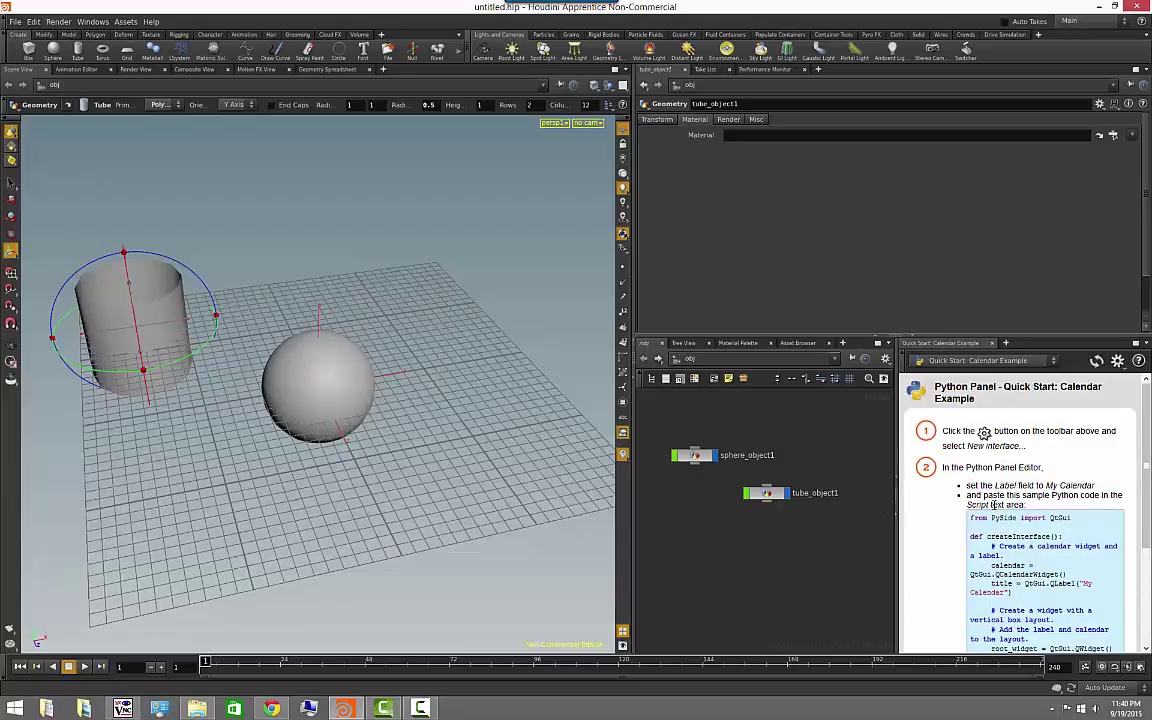
{"action": "right_click", "coordinate": [968, 345]}
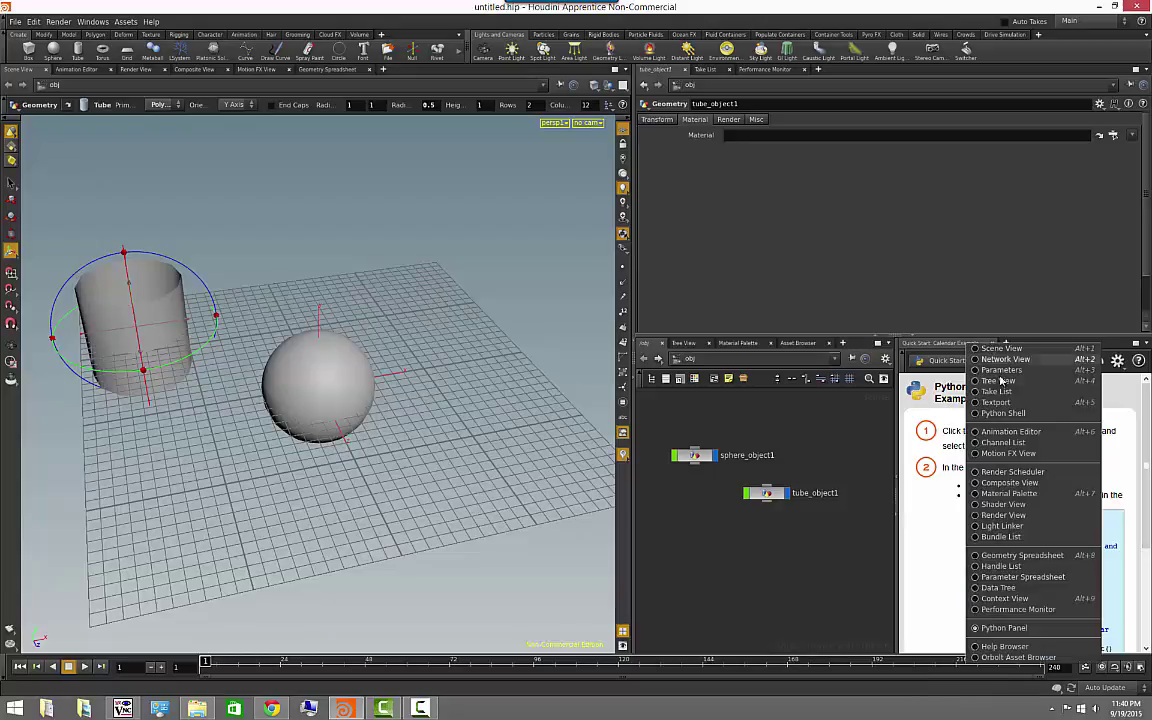
Switch the pane to Material Palette and drag splitters until full material names show
{"action": "left_click", "coordinate": [1005, 493]}
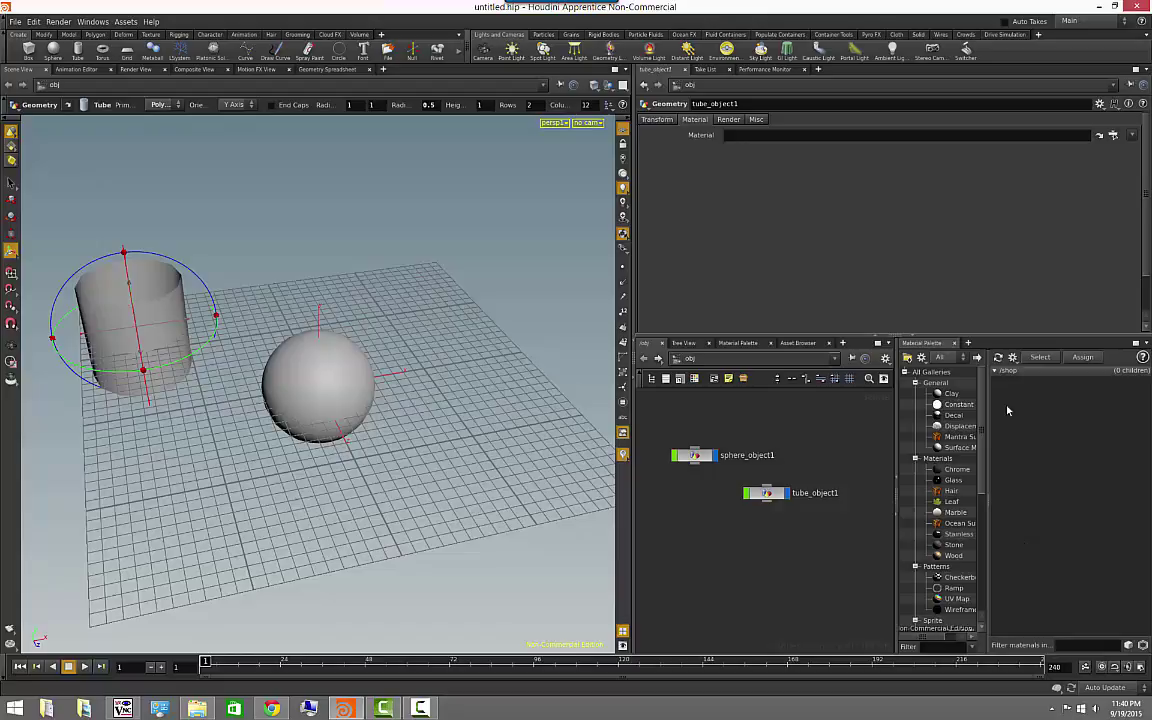
{"action": "left_click_drag", "start_coordinate": [988, 416], "coordinate": [1017, 418]}
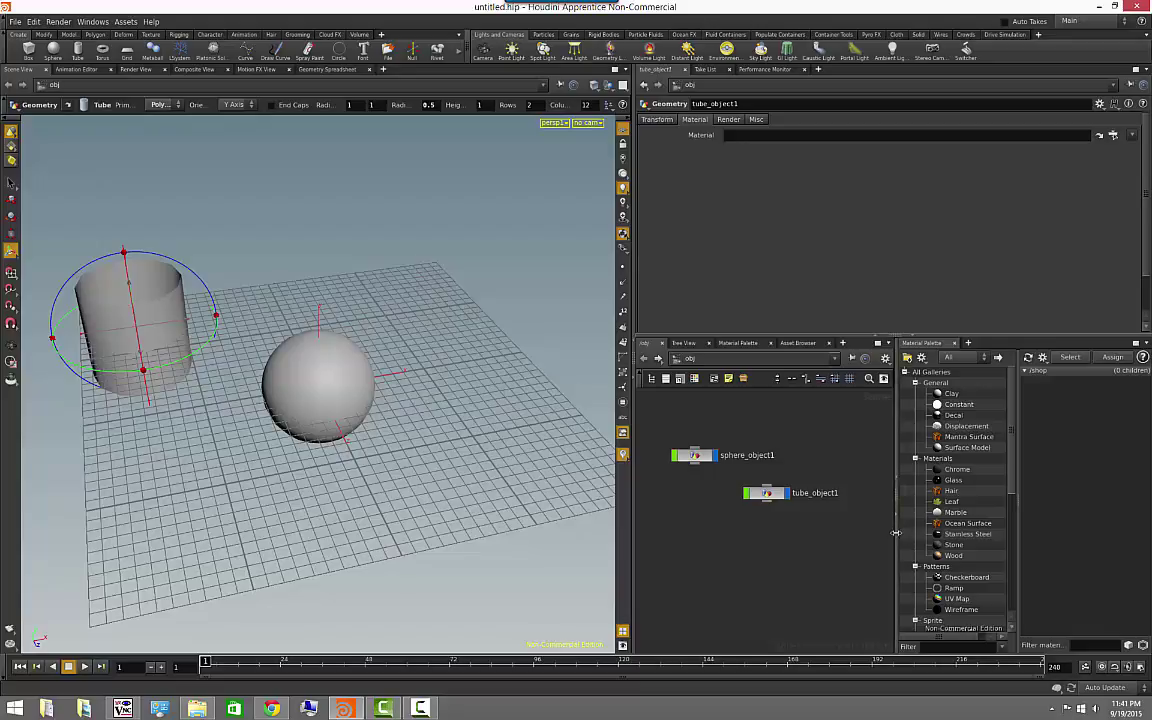
{"action": "mouse_move", "coordinate": [897, 537]}
{"action": "left_mouse_down"}
{"action": "mouse_move", "coordinate": [926, 537]}
{"action": "mouse_move", "coordinate": [794, 537]}
{"action": "mouse_move", "coordinate": [922, 539]}
{"action": "left_mouse_up"}
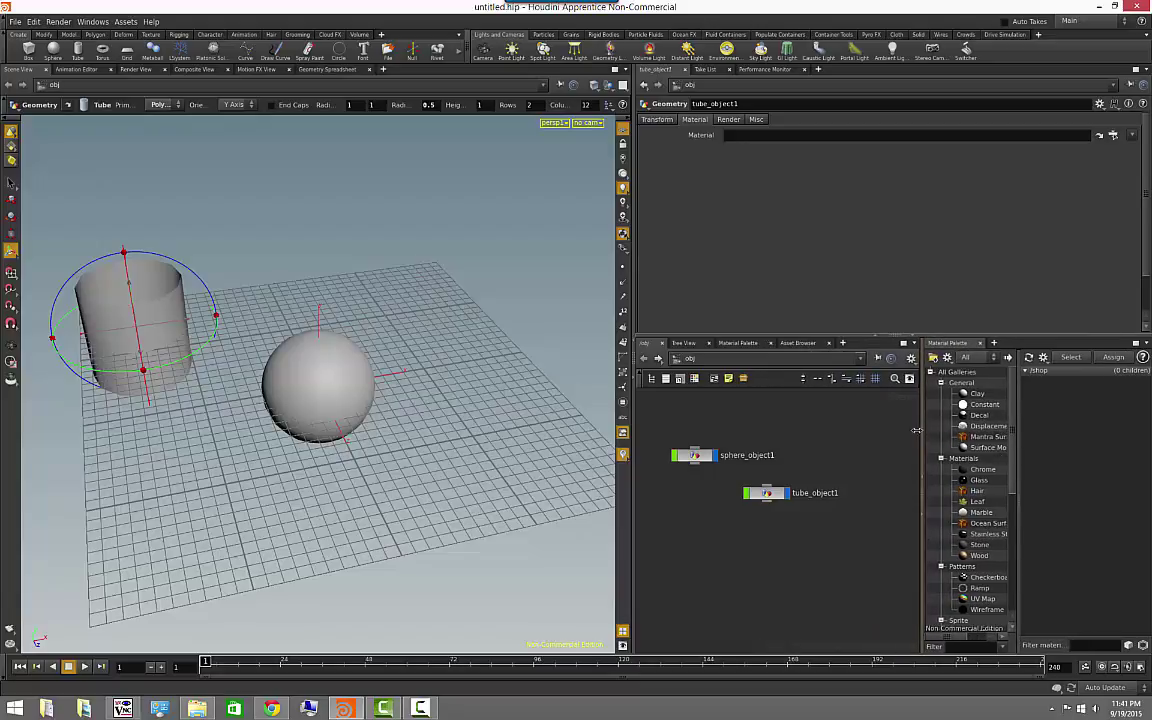
{"action": "left_click_drag", "start_coordinate": [916, 430], "coordinate": [908, 430]}
{"action": "left_click", "coordinate": [1147, 343]}
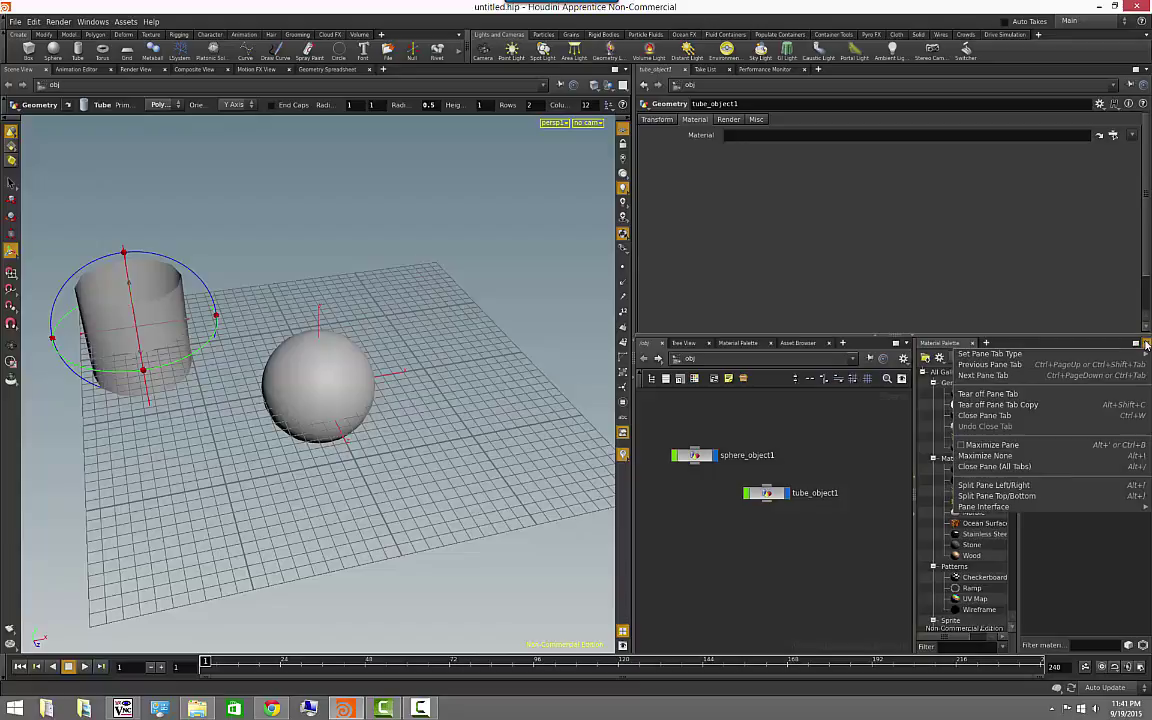
{"action": "mouse_move", "coordinate": [985, 507]}
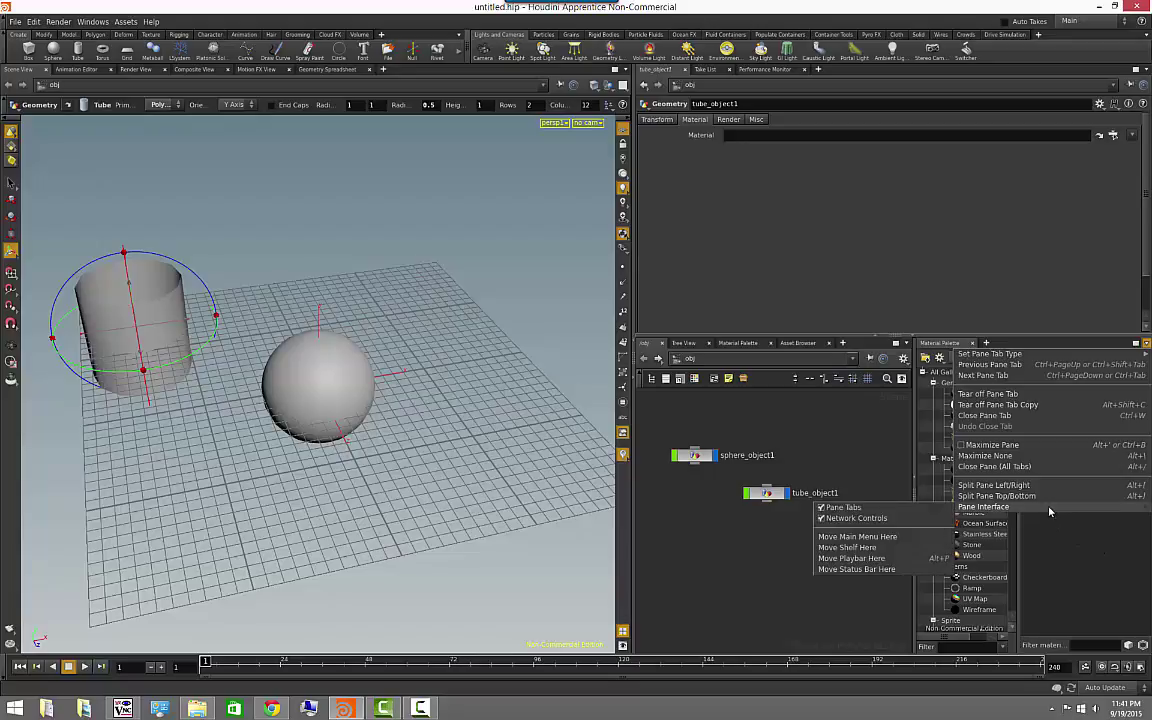
Move the main menu into the Material Palette pane, browse it, then reset it to the top
{"action": "left_click", "coordinate": [795, 484]}
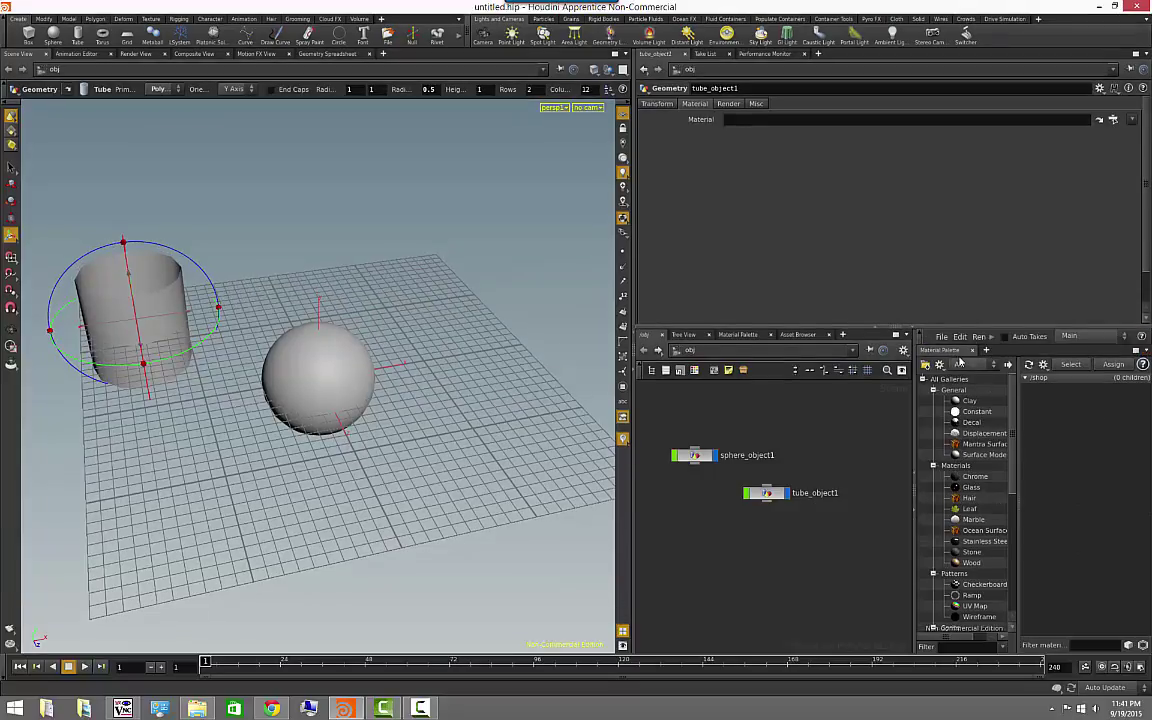
{"action": "left_click_drag", "start_coordinate": [912, 340], "coordinate": [862, 340]}
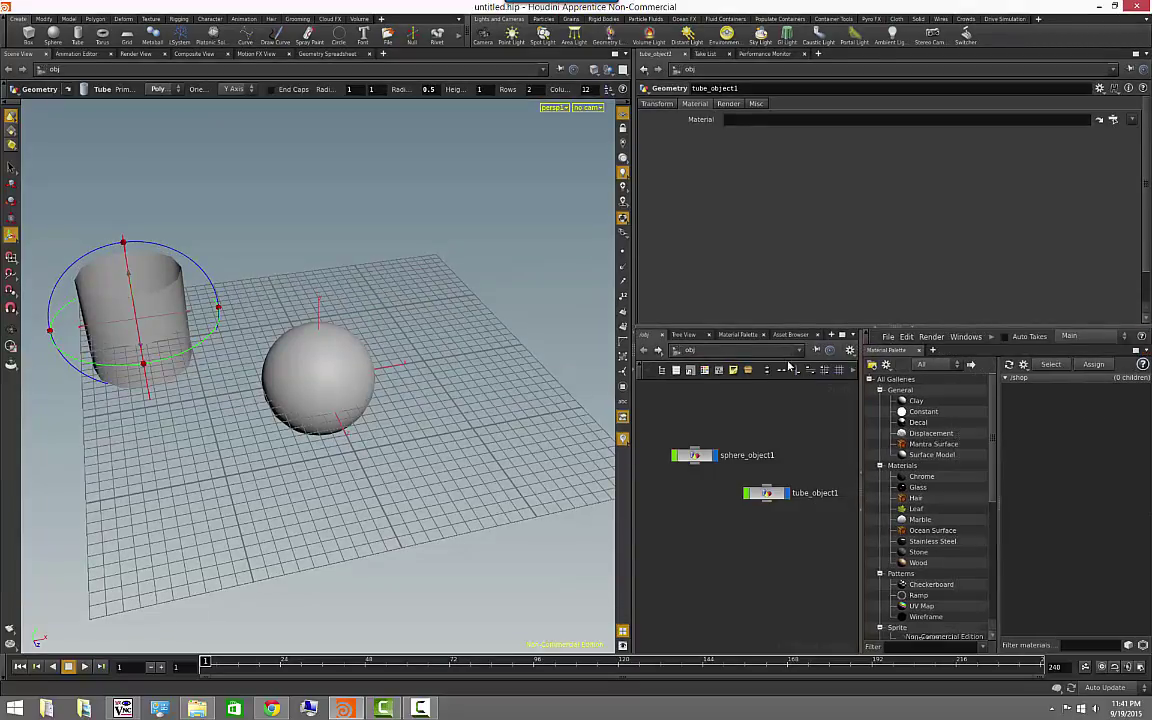
{"action": "left_click", "coordinate": [889, 337]}
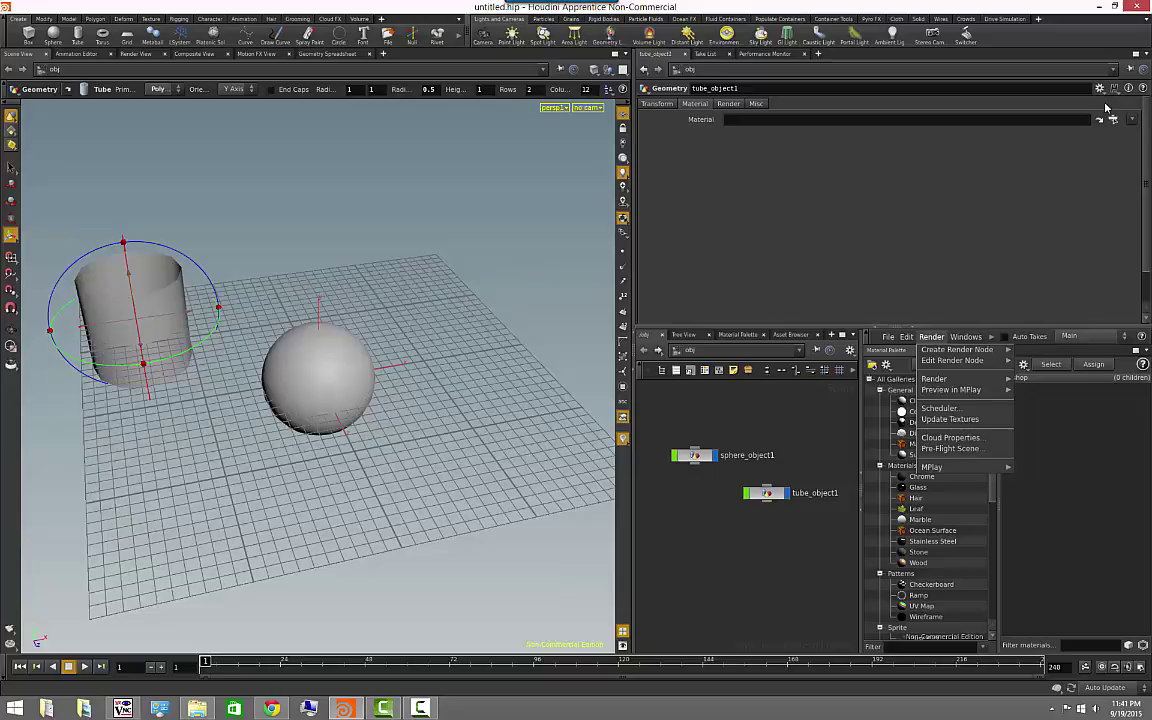
{"action": "left_click", "coordinate": [997, 445]}
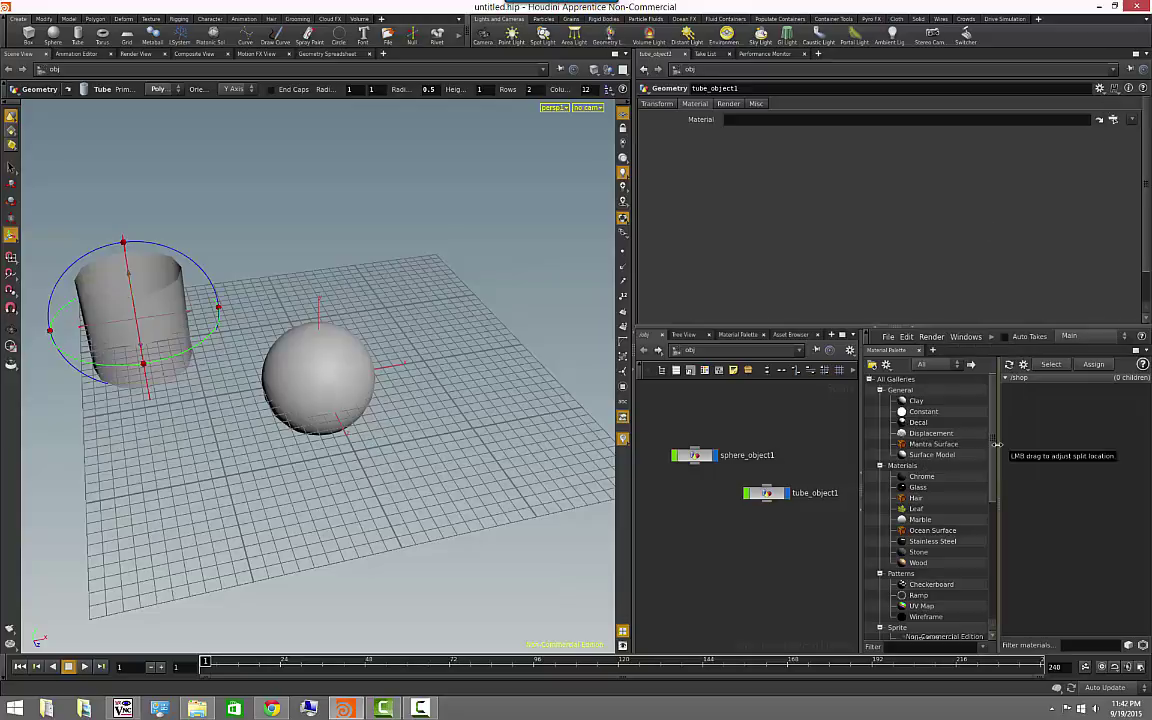
{"action": "left_click", "coordinate": [1135, 350]}
{"action": "mouse_move", "coordinate": [984, 514]}
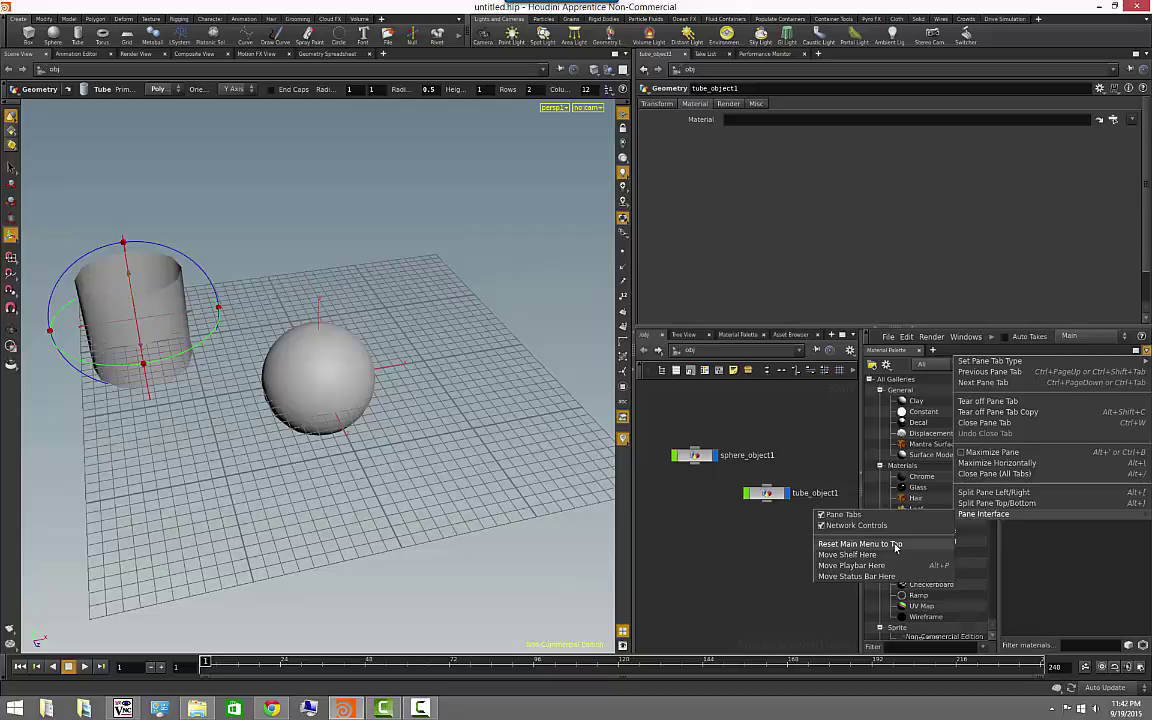
{"action": "left_click", "coordinate": [895, 546]}
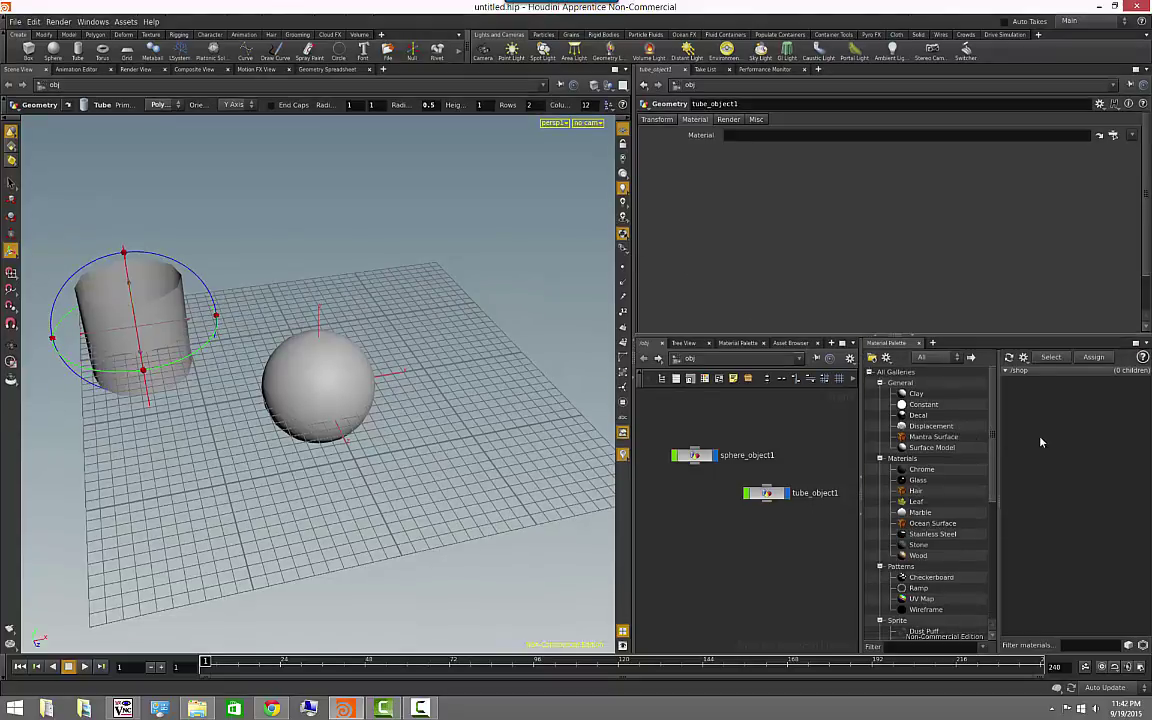
Close the Material Palette pane with Close Pane (All Tabs), then pan the network and orbit the viewport
{"action": "left_click", "coordinate": [1147, 343]}
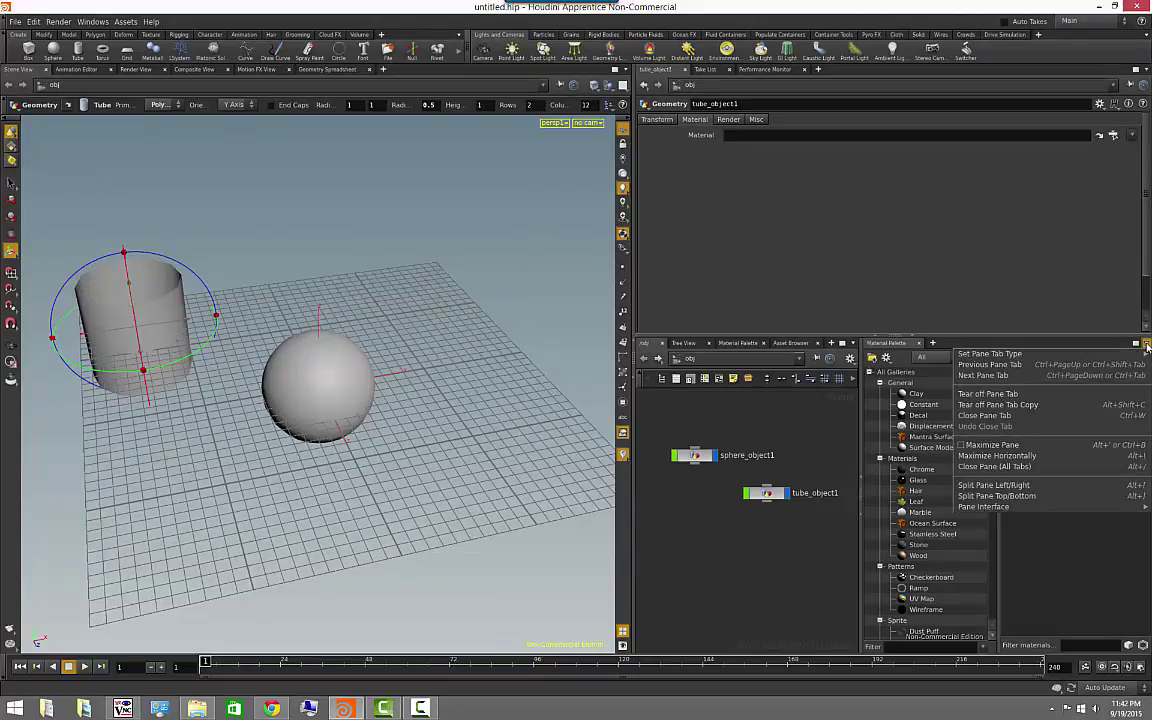
{"action": "left_click", "coordinate": [998, 467]}
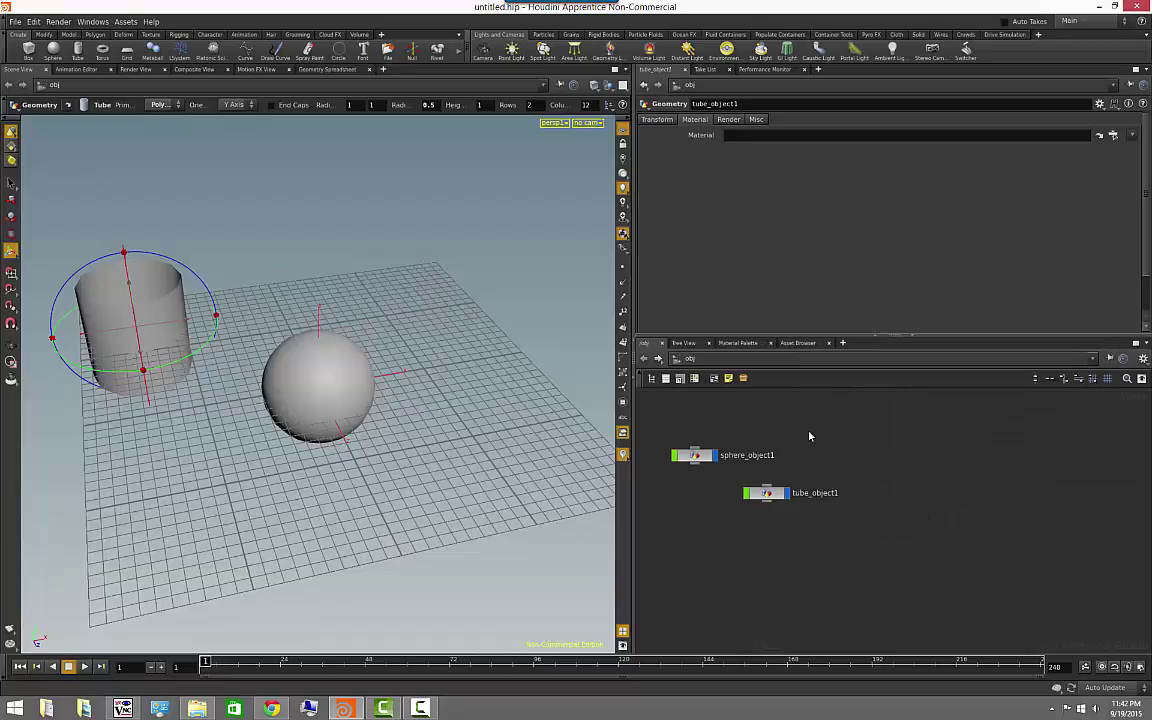
{"action": "middle_click_drag", "start_coordinate": [810, 436], "coordinate": [962, 433]}
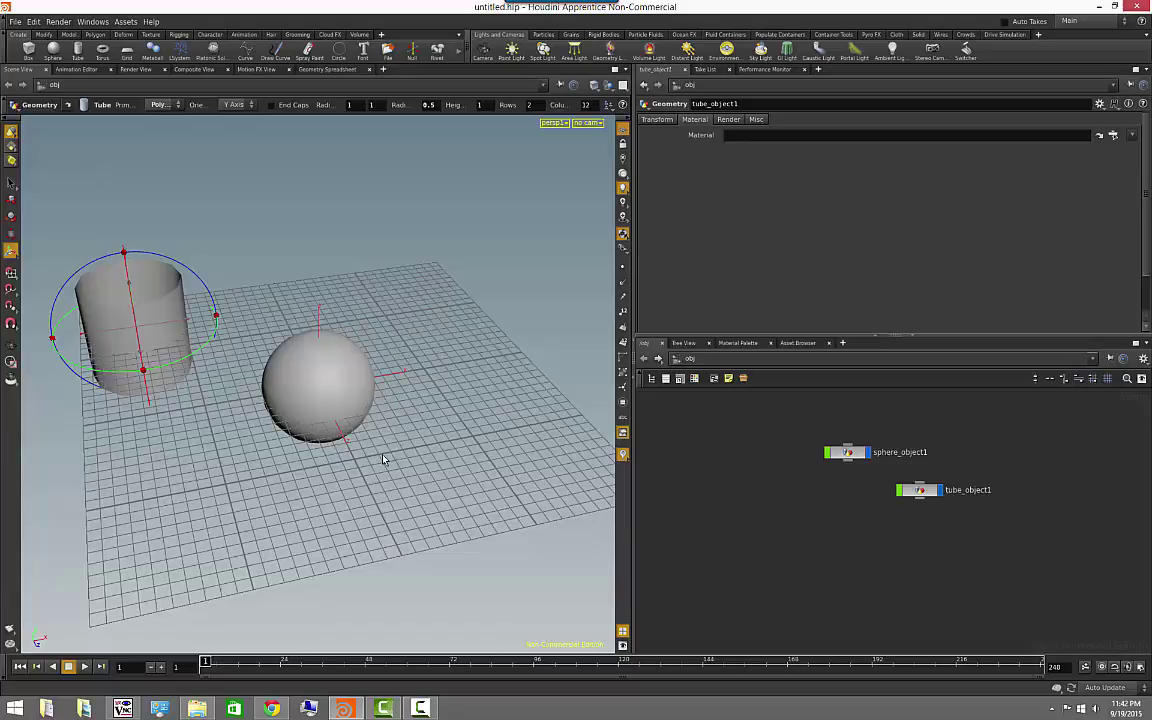
{"action": "left_click_drag", "start_coordinate": [383, 458], "coordinate": [627, 393], "text": "alt"}
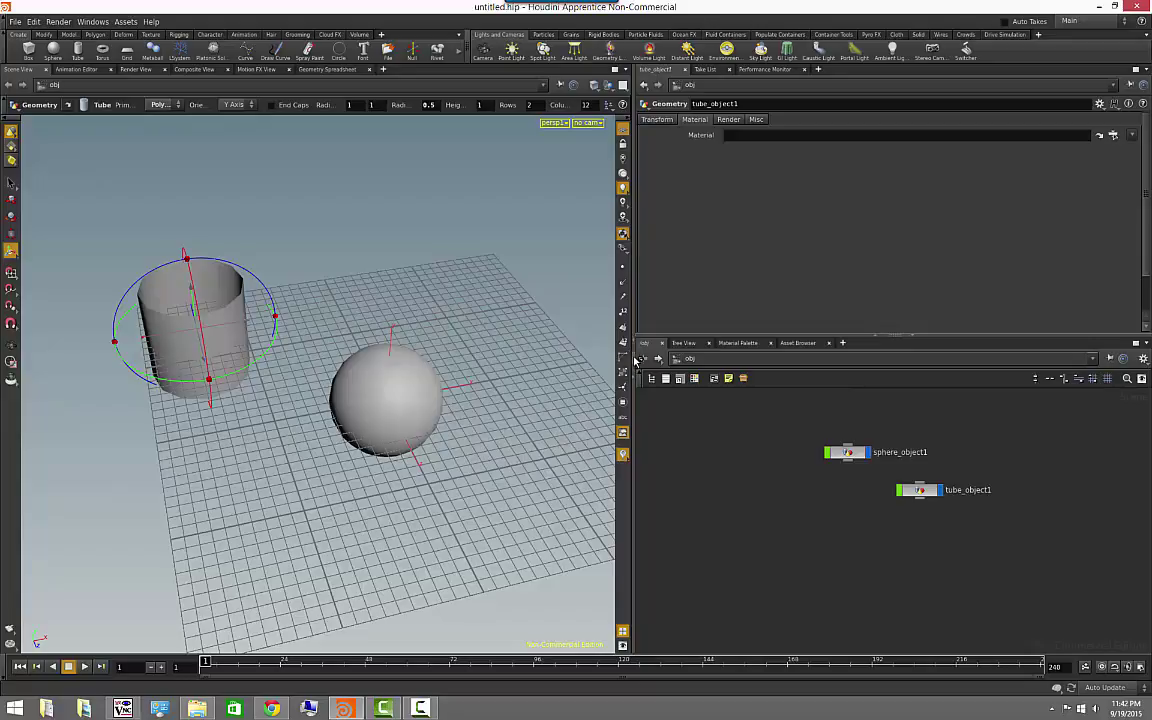
Collapse and restore the parameter pane, then the network pane
{"action": "left_click", "coordinate": [875, 334]}
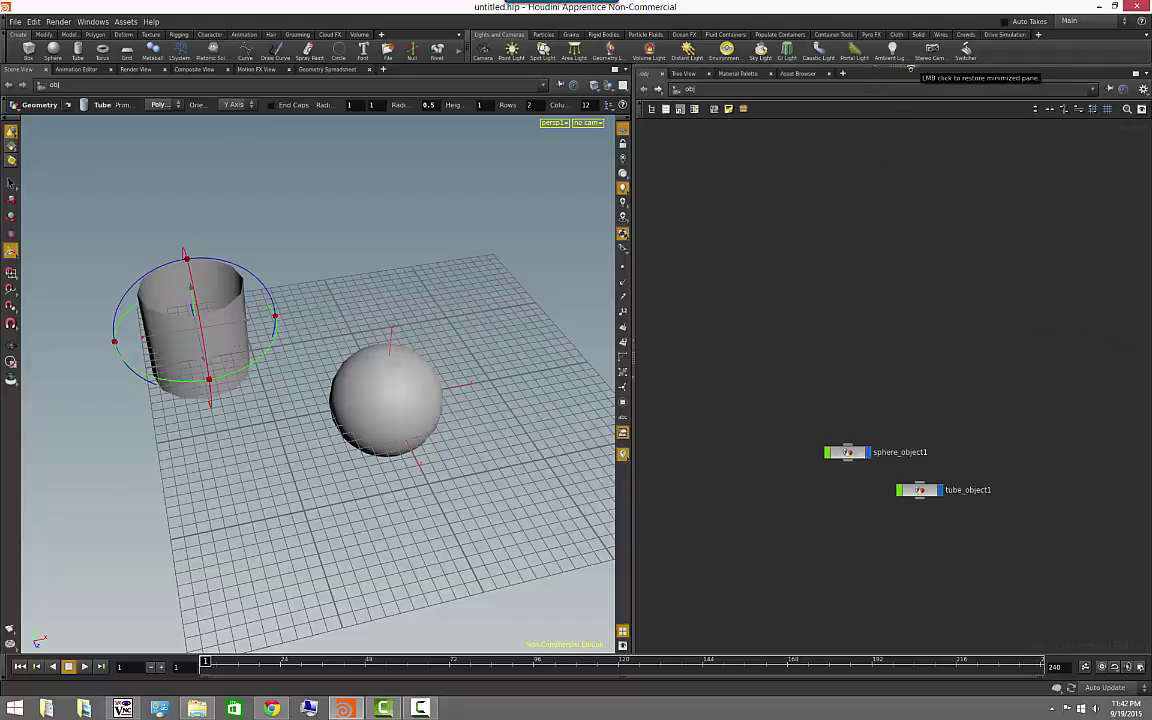
{"action": "left_click", "coordinate": [910, 68]}
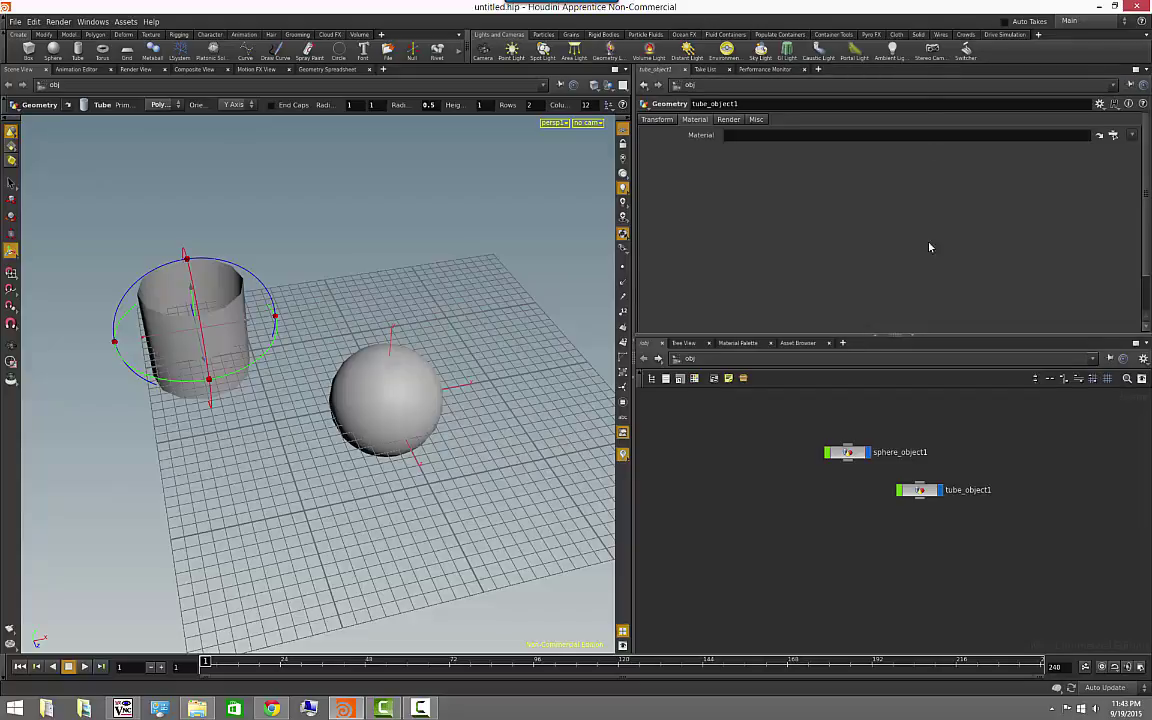
{"action": "left_click", "coordinate": [912, 336]}
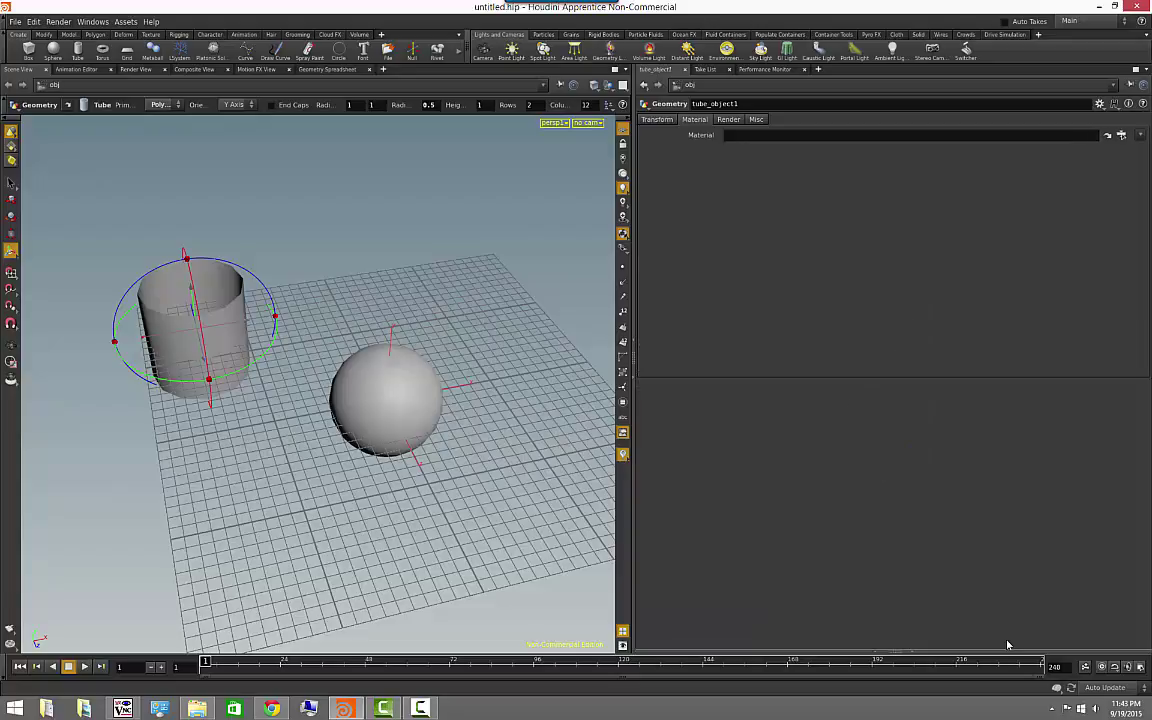
{"action": "left_click", "coordinate": [913, 649]}
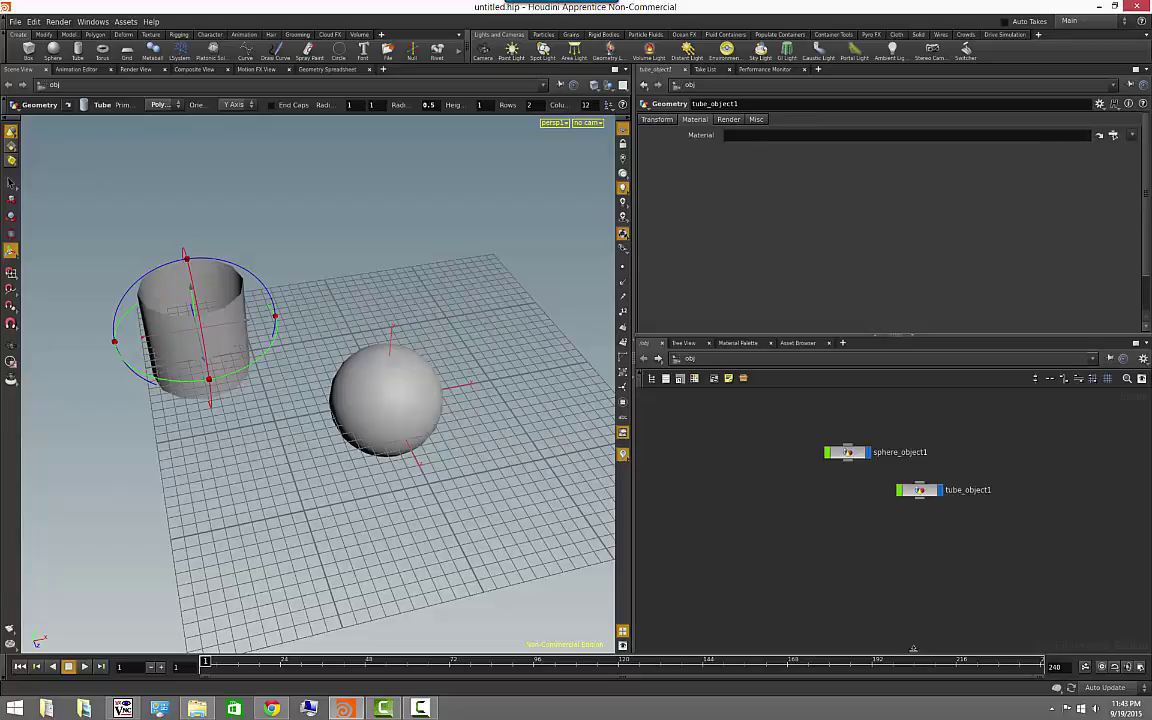
Maximize the 3D viewport to zoom and orbit the tube, then restore the split layout
{"action": "left_click", "coordinate": [636, 378]}
{"action": "scroll", "coordinate": [753, 522], "scroll_direction": "down", "scroll_amount": 3}
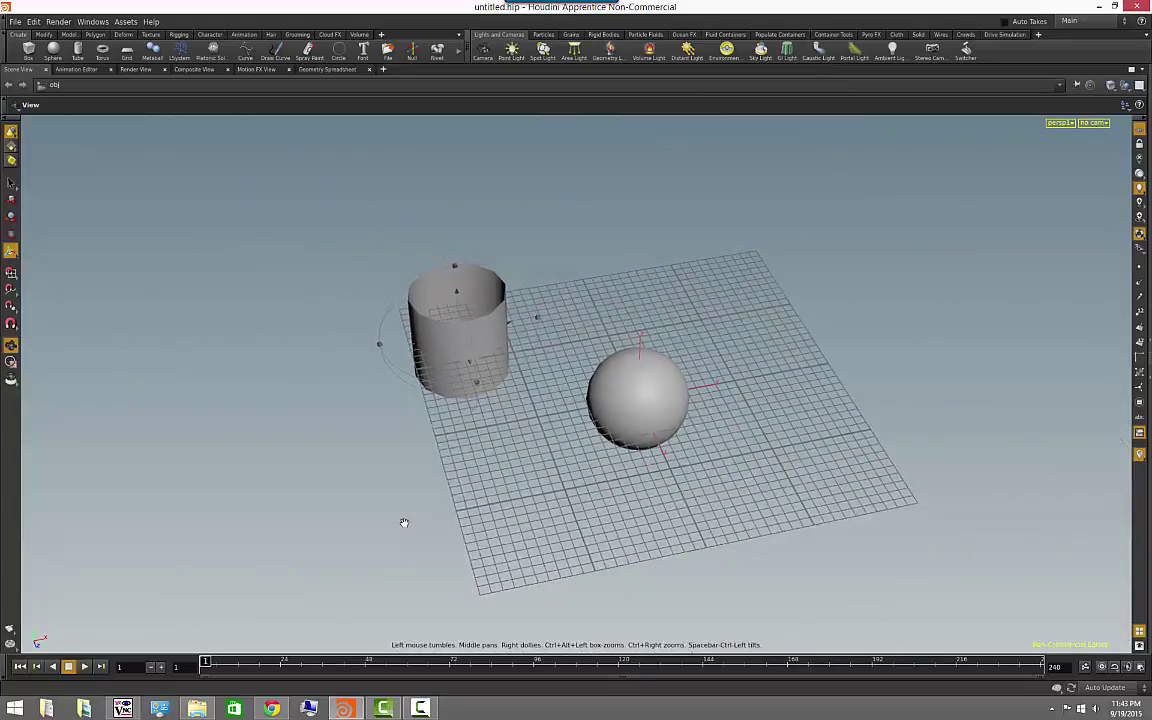
{"action": "mouse_move", "coordinate": [403, 522]}
{"action": "left_mouse_down"}
{"action": "mouse_move", "coordinate": [512, 446]}
{"action": "mouse_move", "coordinate": [455, 527]}
{"action": "left_mouse_up"}
{"action": "key", "text": "Return"}
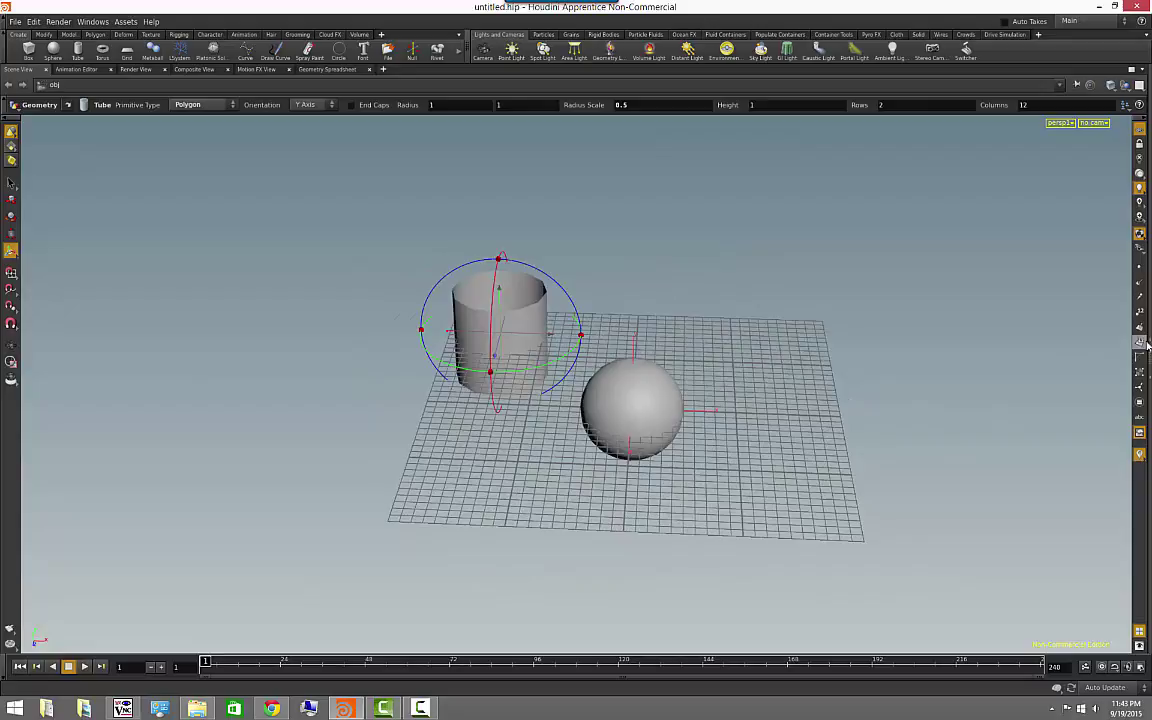
{"action": "key", "text": "ctrl+b"}
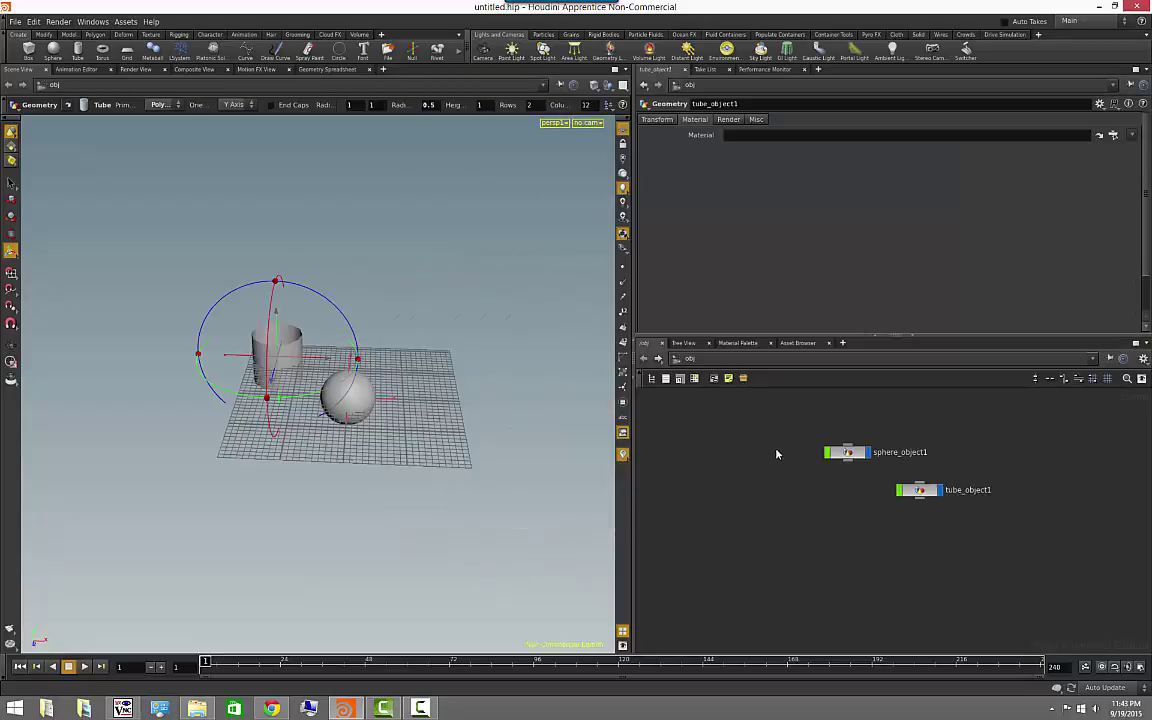
Swap panes repeatedly, ending with parameters above the network and the viewport on the left
{"action": "left_click", "coordinate": [897, 339]}
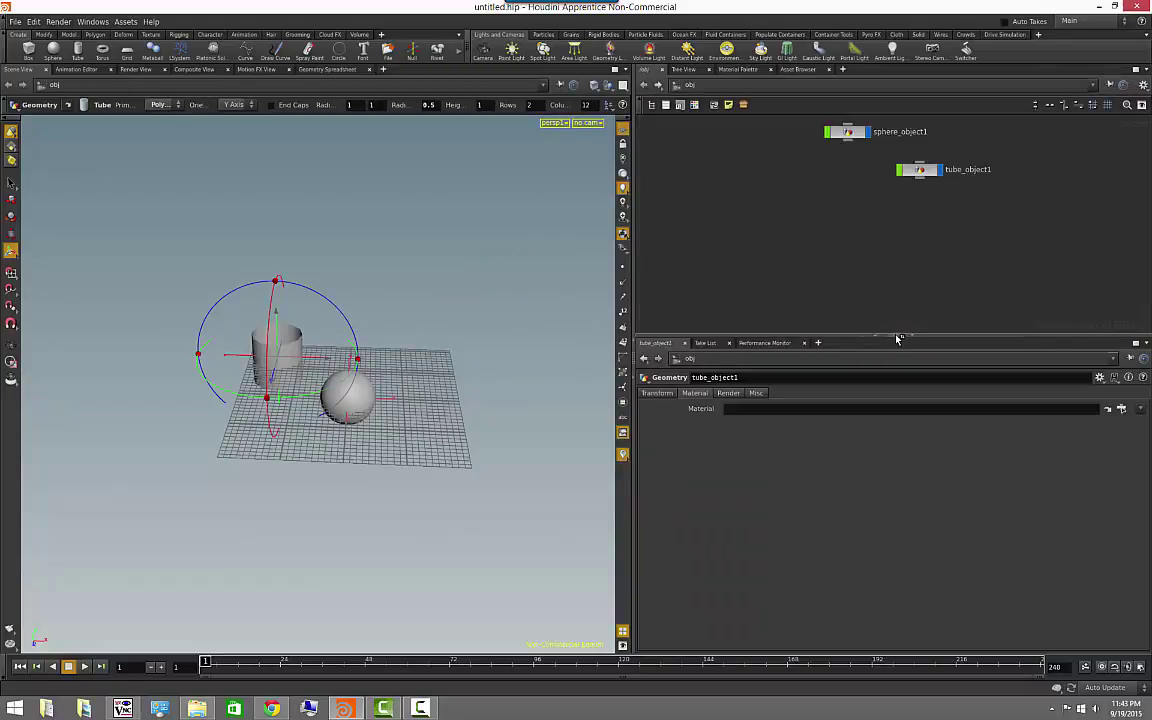
{"action": "left_click", "coordinate": [897, 339]}
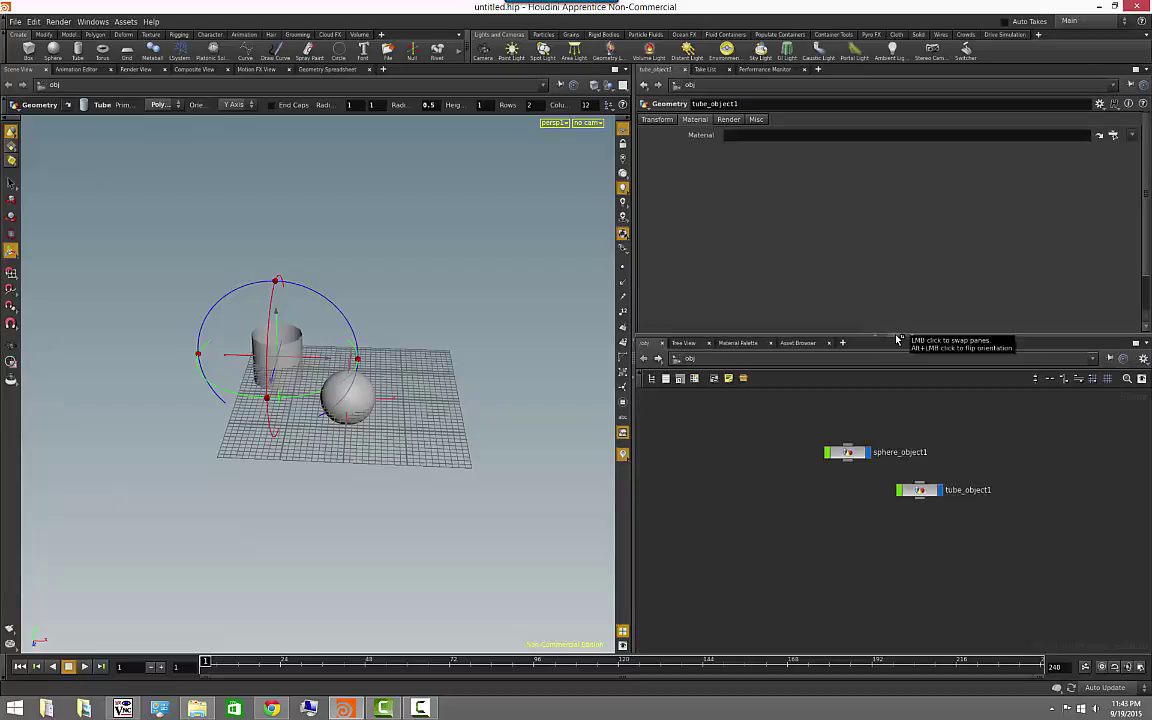
{"action": "left_click", "coordinate": [897, 339]}
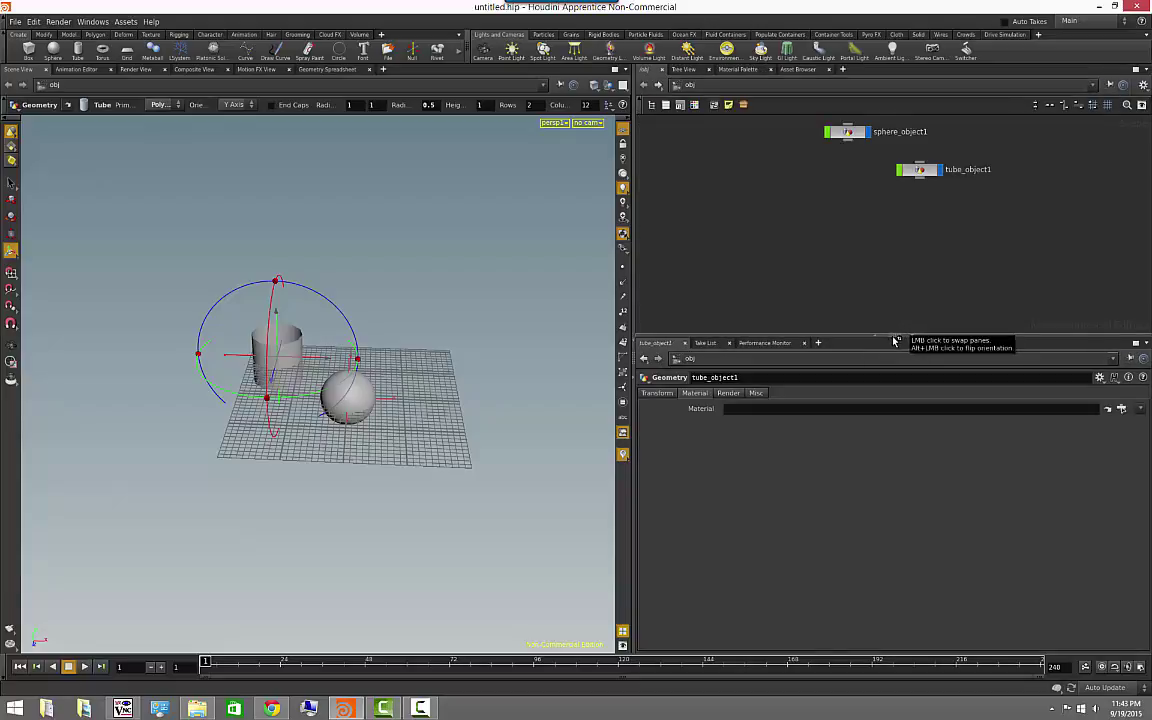
{"action": "left_click", "coordinate": [895, 340]}
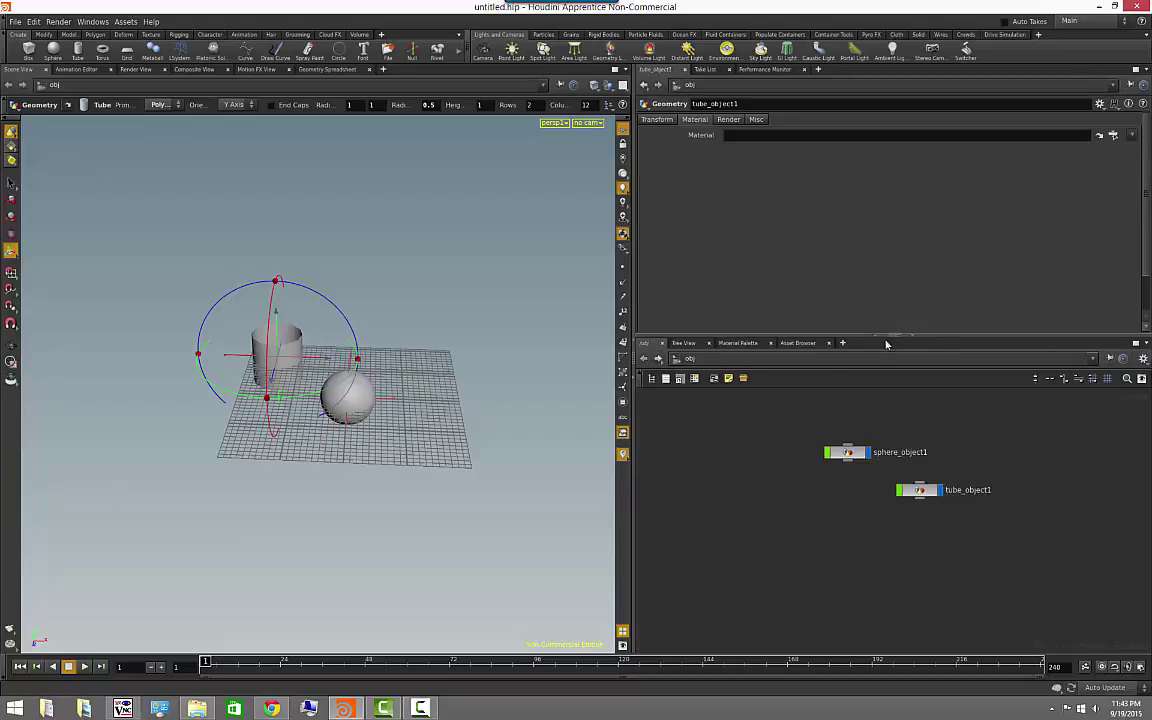
{"action": "left_click", "coordinate": [631, 370]}
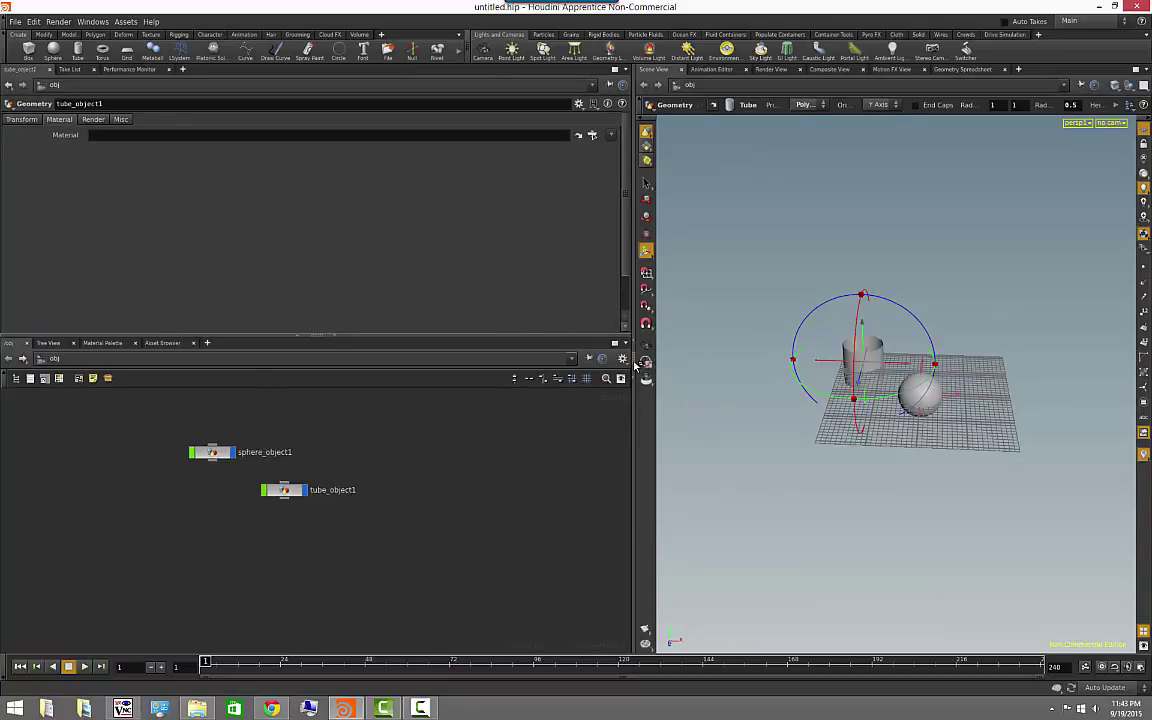
{"action": "left_click", "coordinate": [633, 367]}
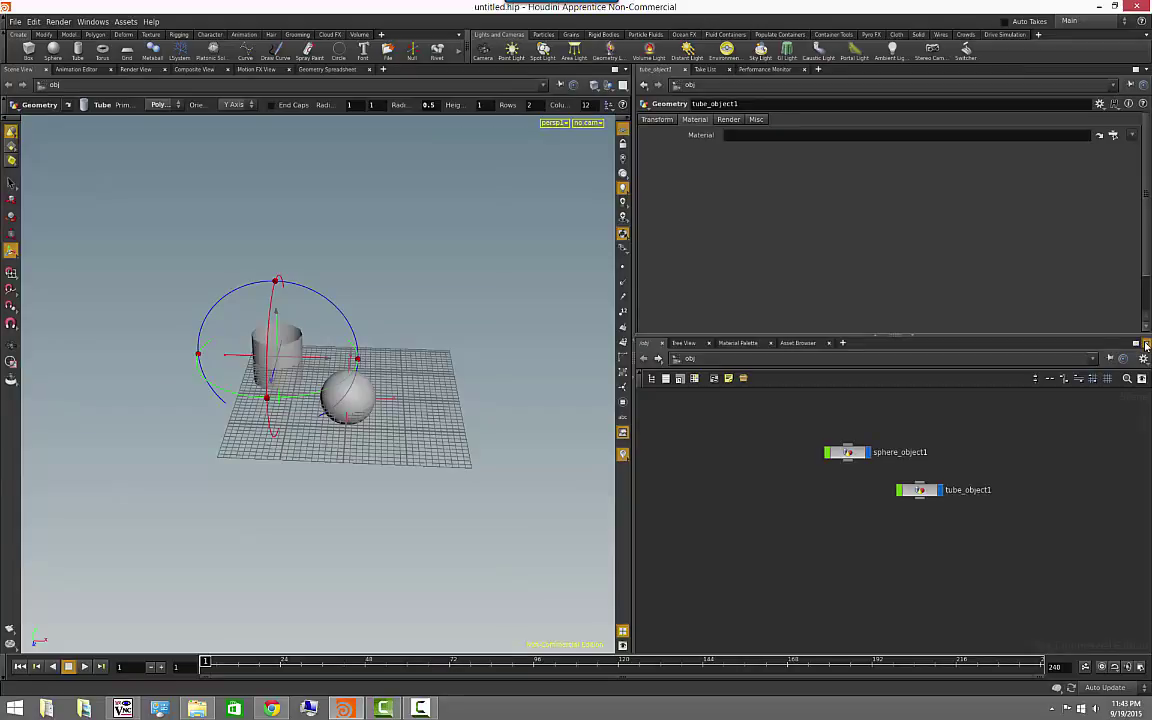
Tear the Network view off into a floating window
{"action": "left_click", "coordinate": [1146, 344]}
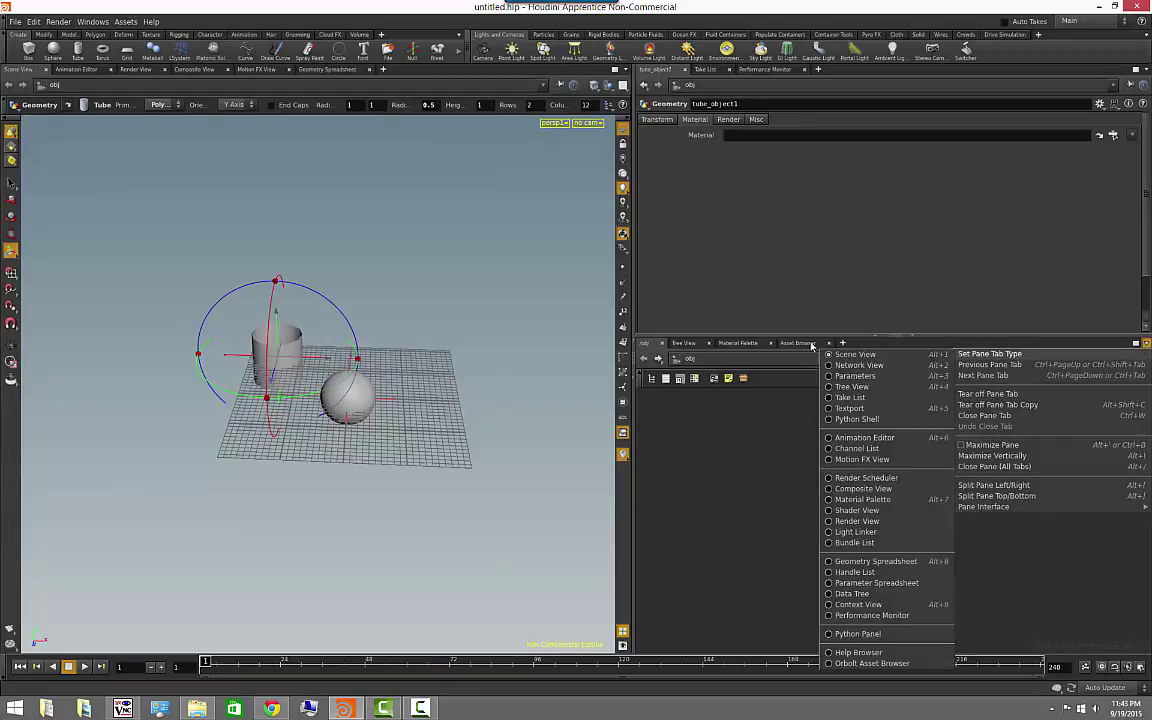
{"action": "key", "text": "Escape"}
{"action": "left_click", "coordinate": [1145, 346]}
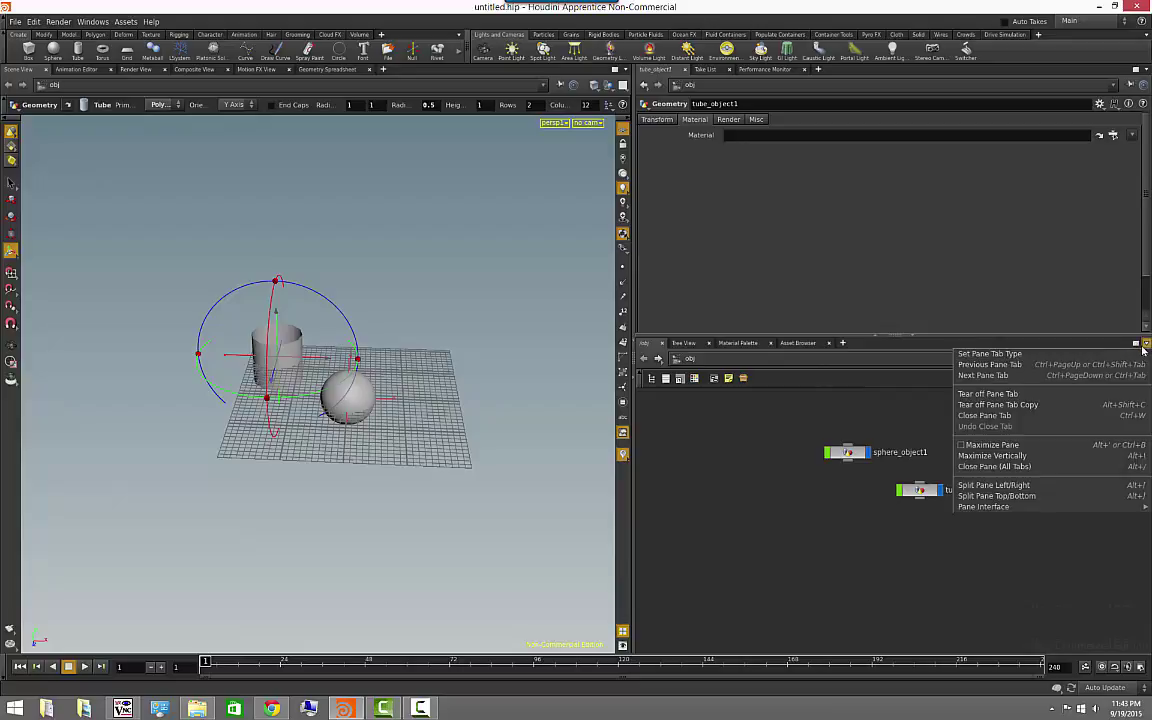
{"action": "left_click", "coordinate": [1000, 393]}
Reposition the floating network window, frame both nodes with H, then close it
{"action": "left_click_drag", "start_coordinate": [303, 12], "coordinate": [380, 99]}
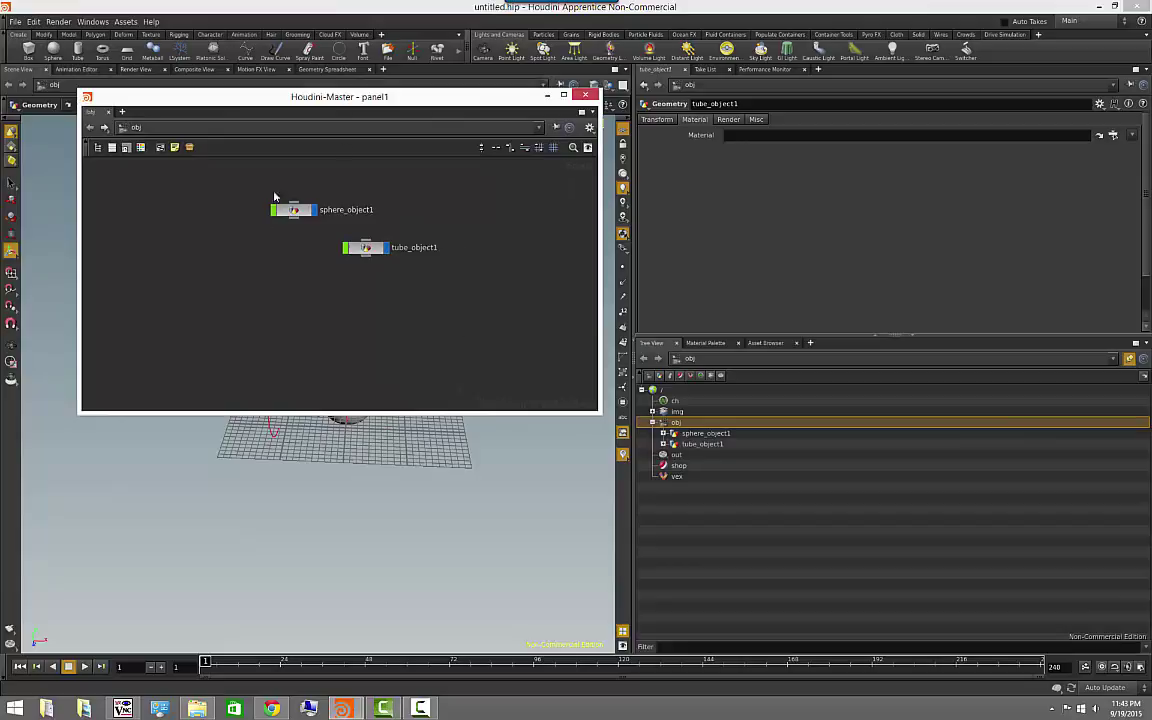
{"action": "key", "text": "h"}
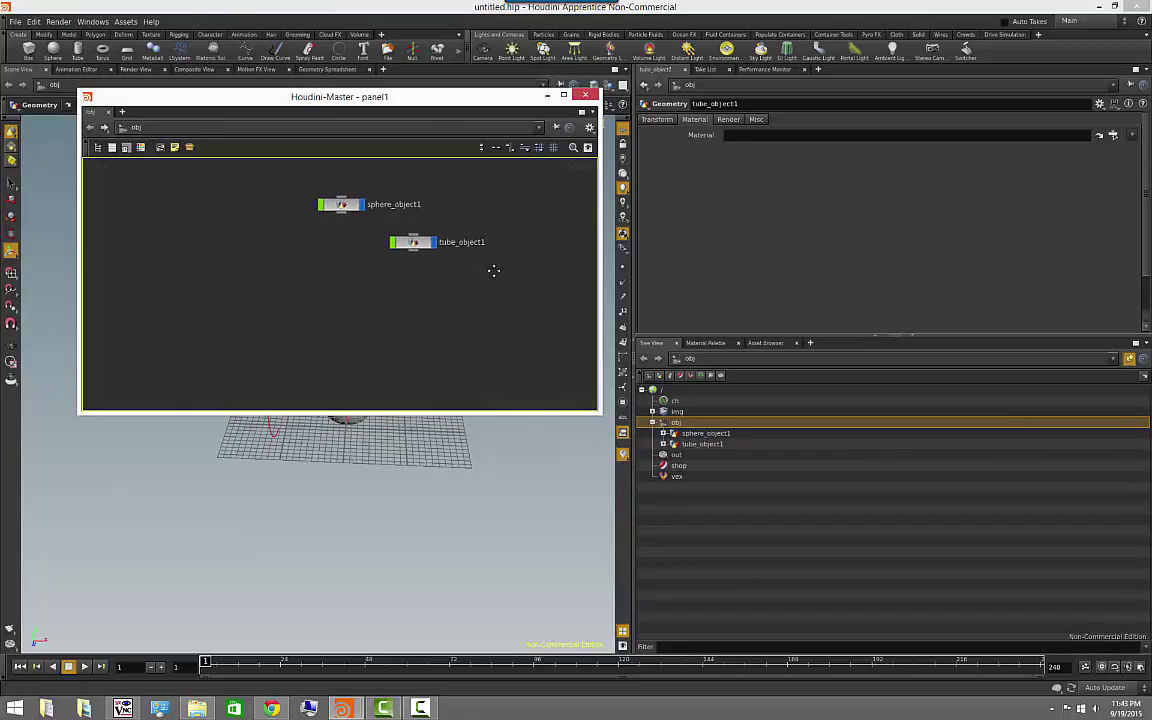
{"action": "left_click_drag", "start_coordinate": [406, 104], "coordinate": [461, 242]}
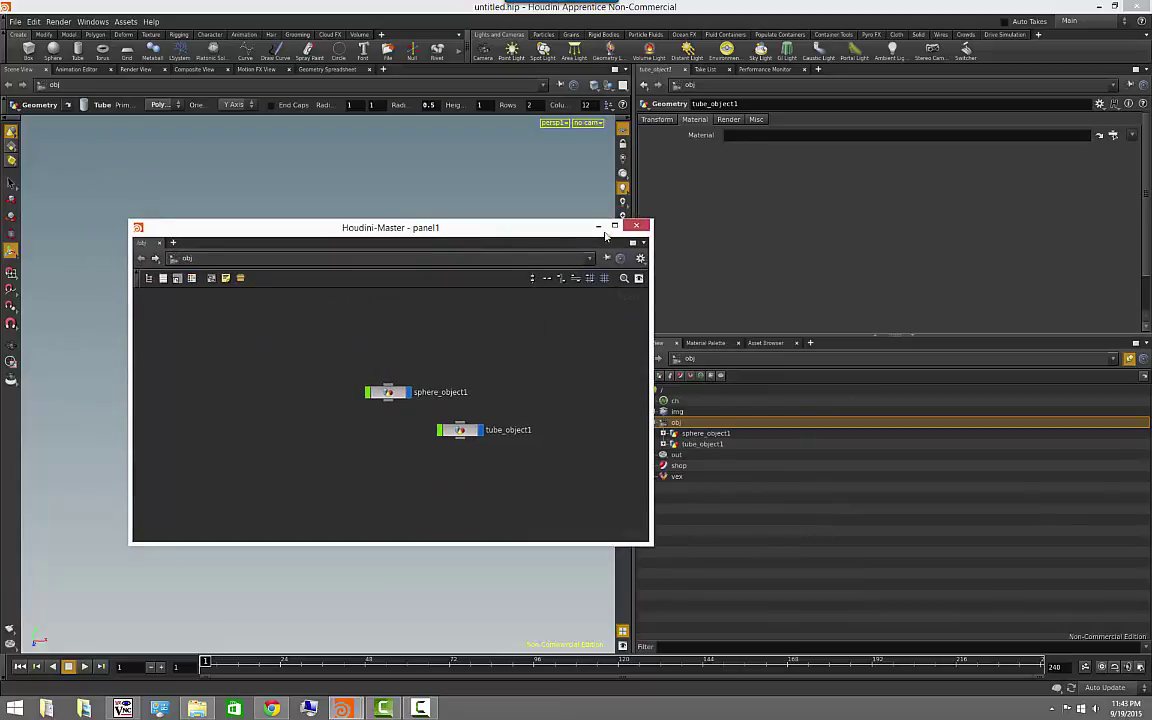
{"action": "left_click", "coordinate": [644, 243]}
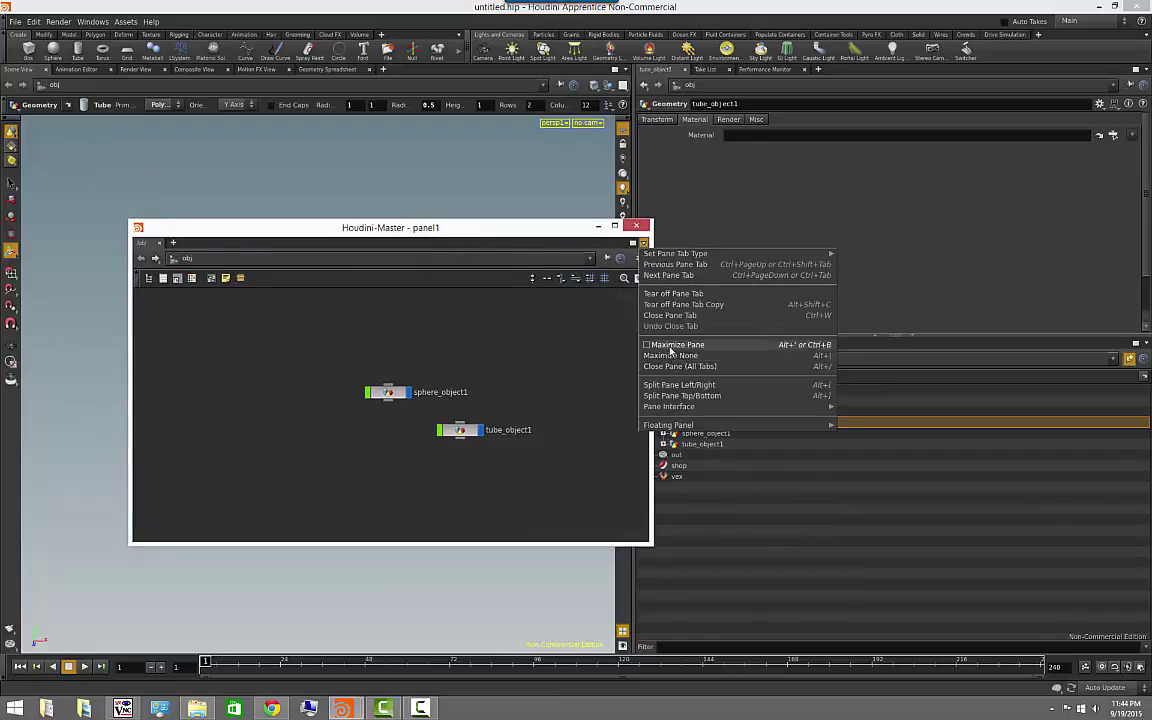
{"action": "left_click", "coordinate": [679, 367]}
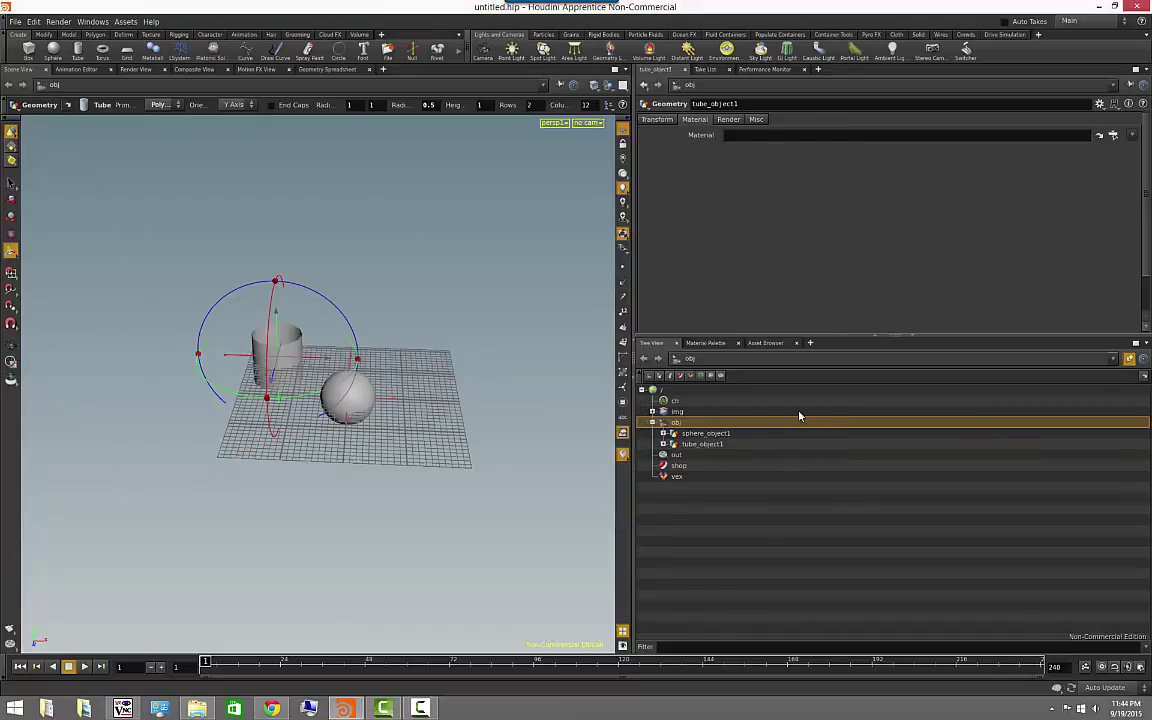
Tear off the Tree View, resize and move it over the viewport, and show the Material Palette tab
{"action": "left_click", "coordinate": [1146, 344]}
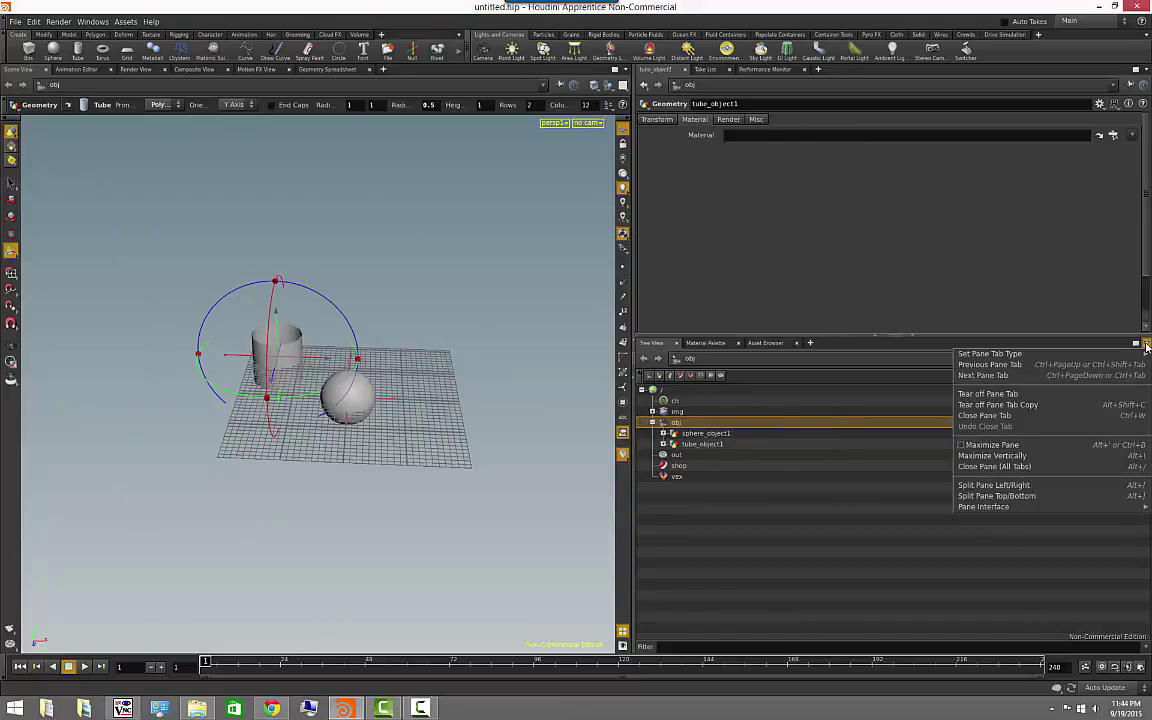
{"action": "left_click", "coordinate": [1020, 404]}
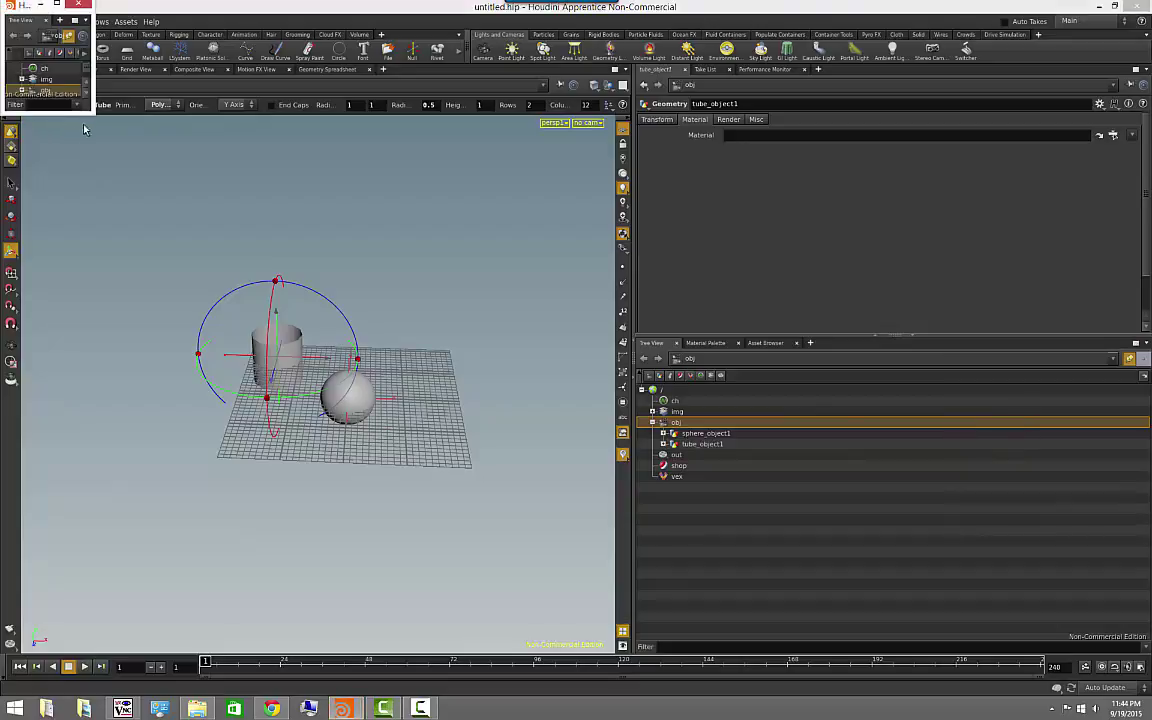
{"action": "left_click_drag", "start_coordinate": [95, 113], "coordinate": [296, 343]}
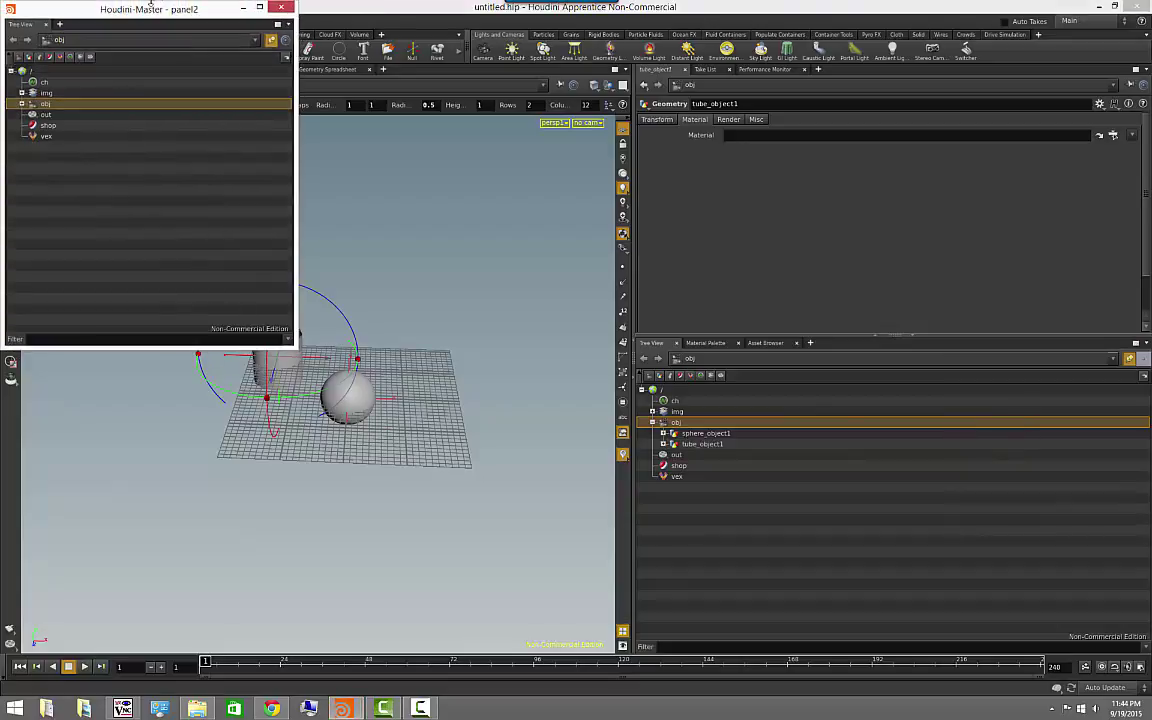
{"action": "left_click_drag", "start_coordinate": [150, 8], "coordinate": [270, 190]}
{"action": "left_click", "coordinate": [705, 343]}
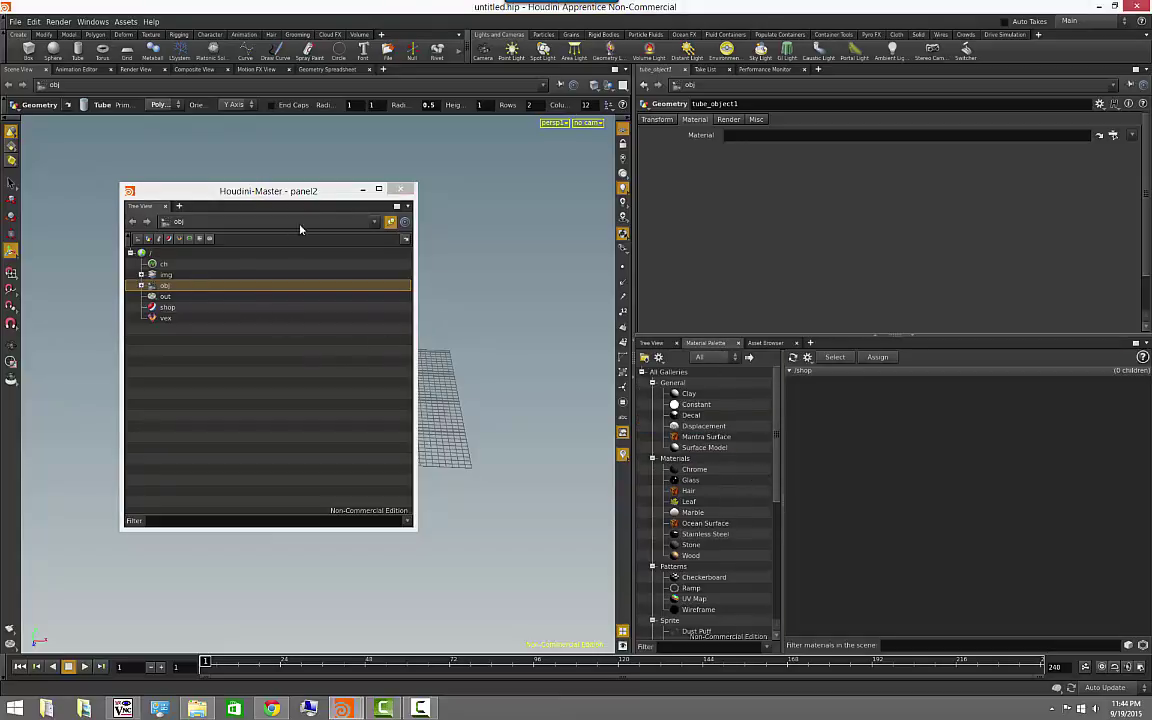
Close the floating tree view and add a Network View tab showing sphere_object1 and tube_object1
{"action": "left_click", "coordinate": [399, 190]}
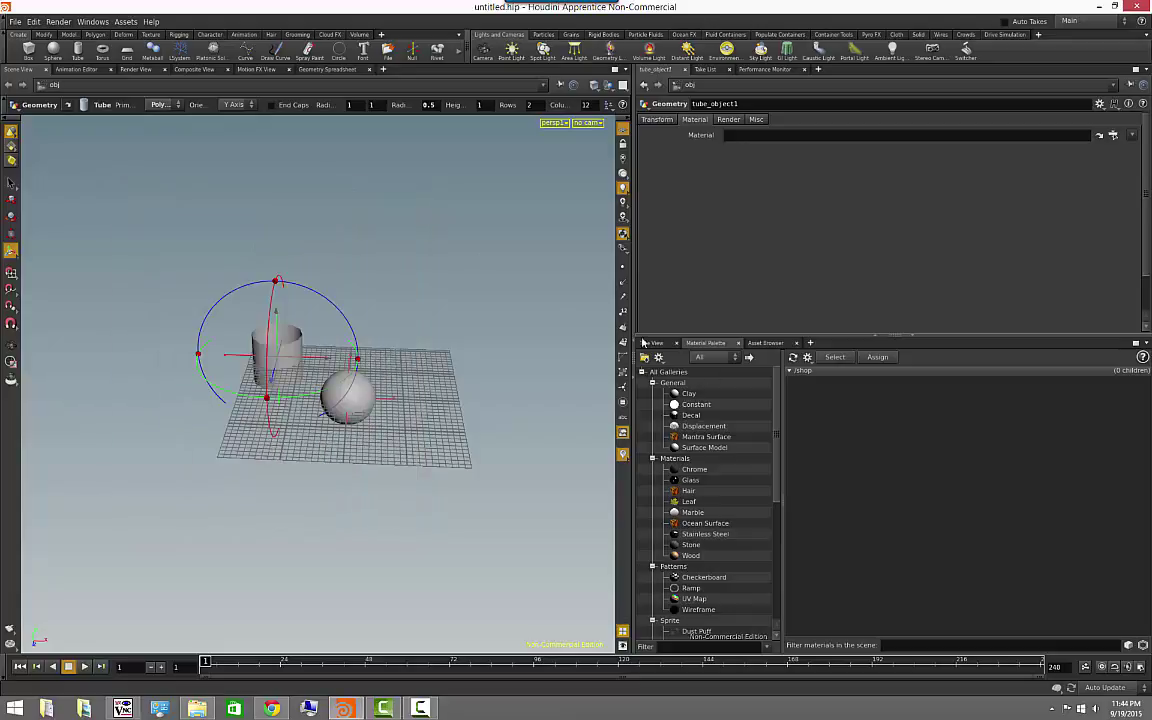
{"action": "left_click", "coordinate": [652, 343]}
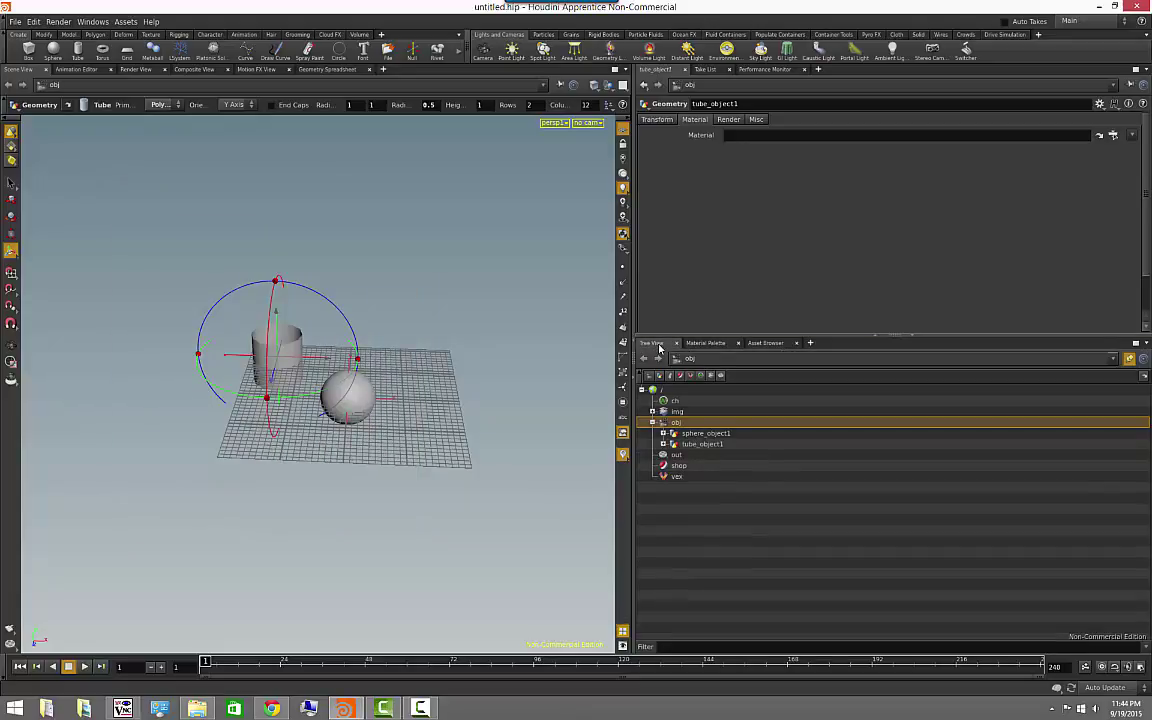
{"action": "left_click", "coordinate": [811, 343]}
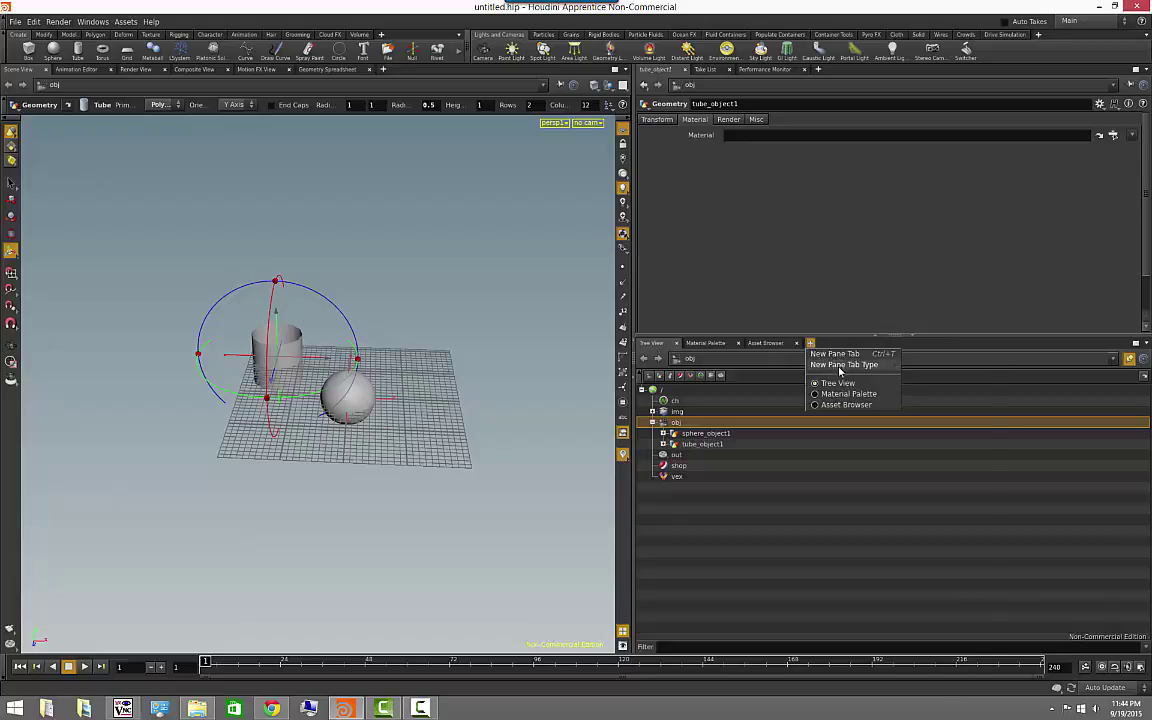
{"action": "mouse_move", "coordinate": [843, 364]}
{"action": "left_click", "coordinate": [924, 376]}
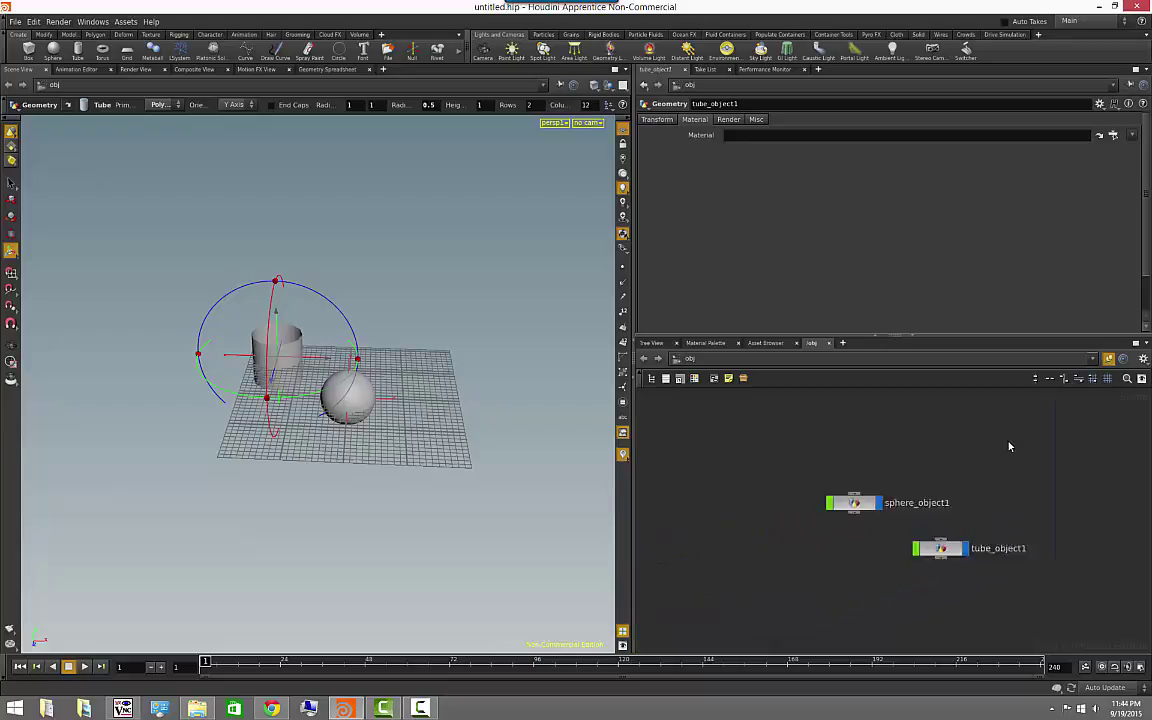
{"action": "scroll", "coordinate": [779, 578], "scroll_direction": "down", "scroll_amount": 2}
{"action": "scroll", "coordinate": [787, 512], "scroll_direction": "up", "scroll_amount": 1}
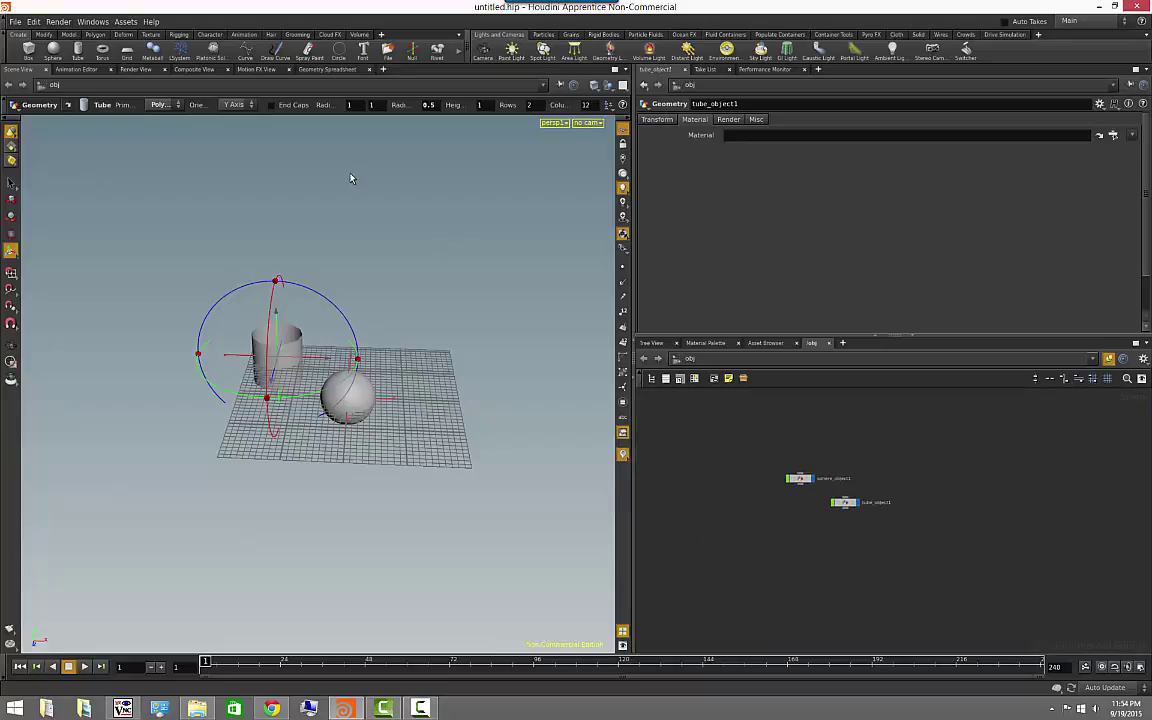
Choose Look_Development from the Windows > Desktop menu
{"action": "left_click", "coordinate": [95, 21]}
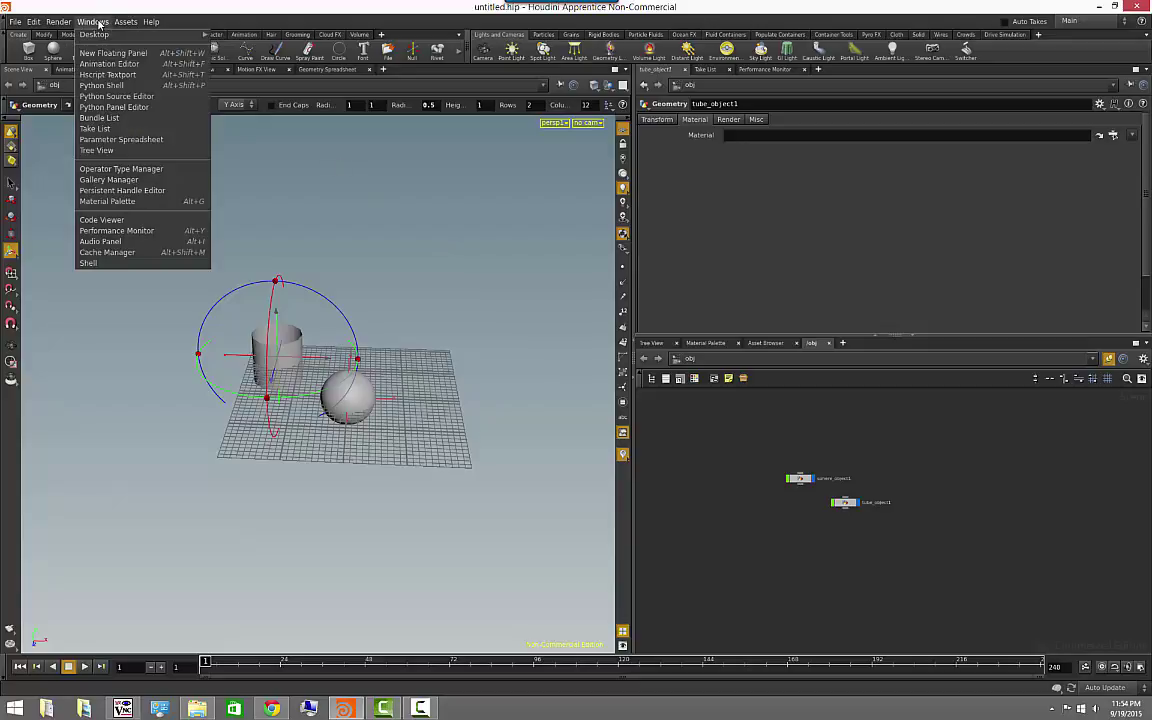
{"action": "mouse_move", "coordinate": [95, 34]}
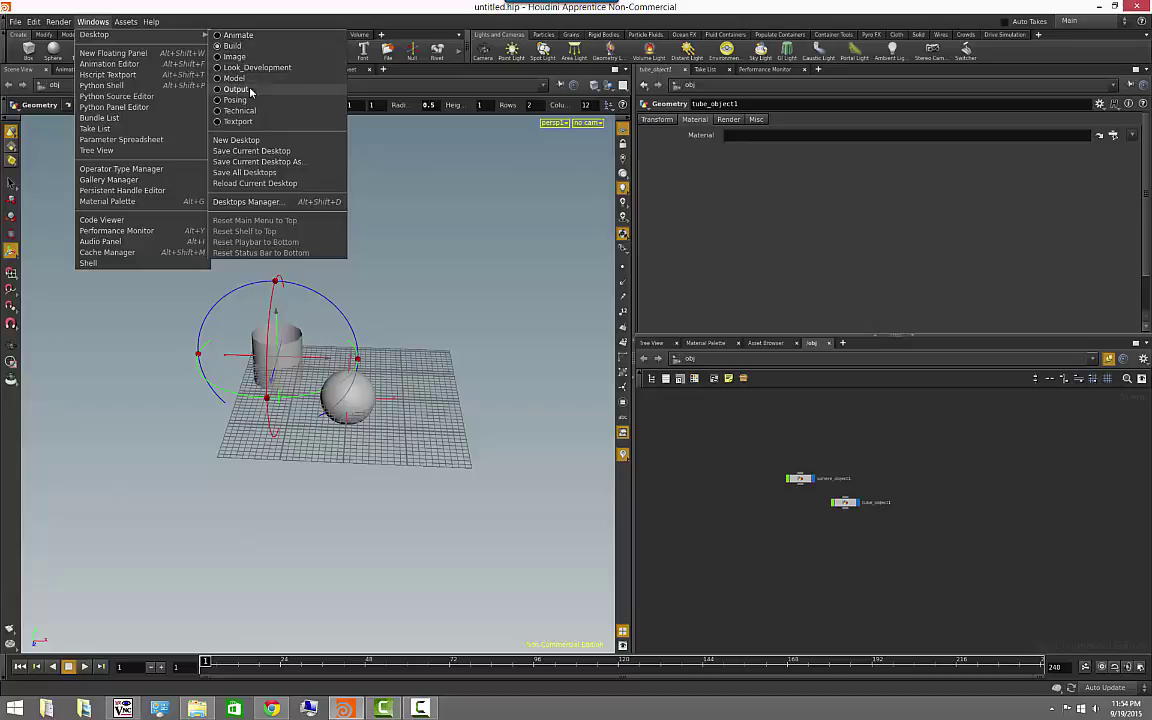
{"action": "left_click", "coordinate": [236, 67]}
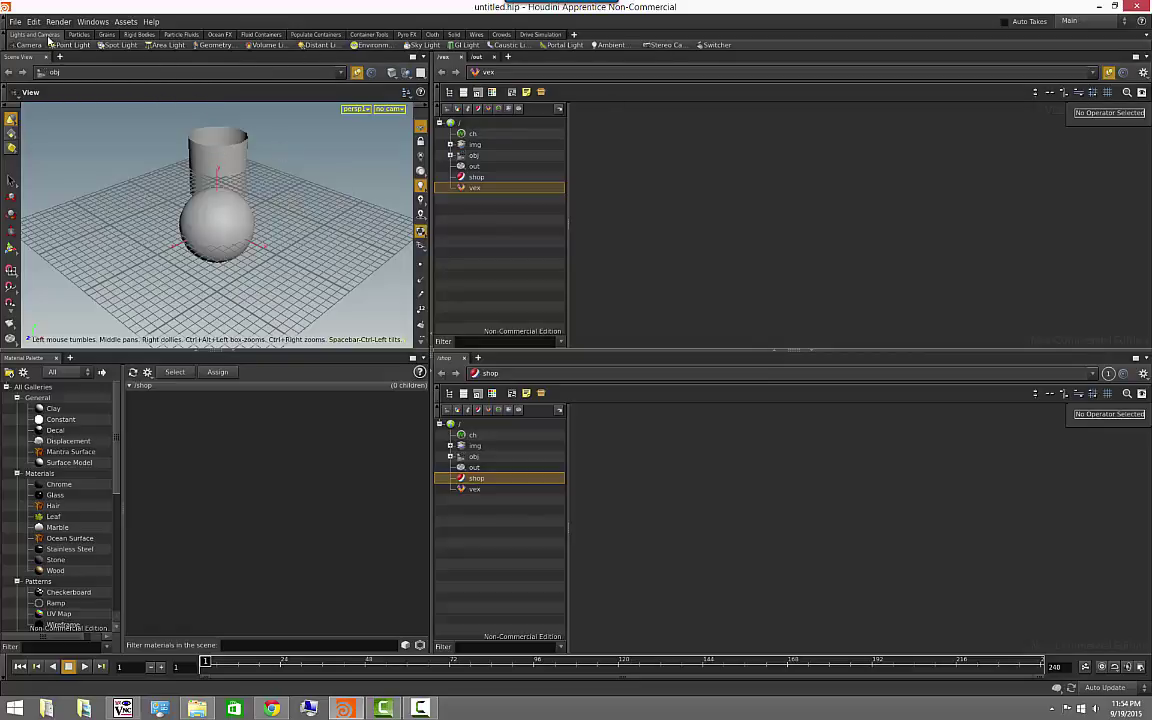
Switch to the Technical desktop, run a print hello command in its Python Shell, then return to Build
{"action": "left_click", "coordinate": [93, 22]}
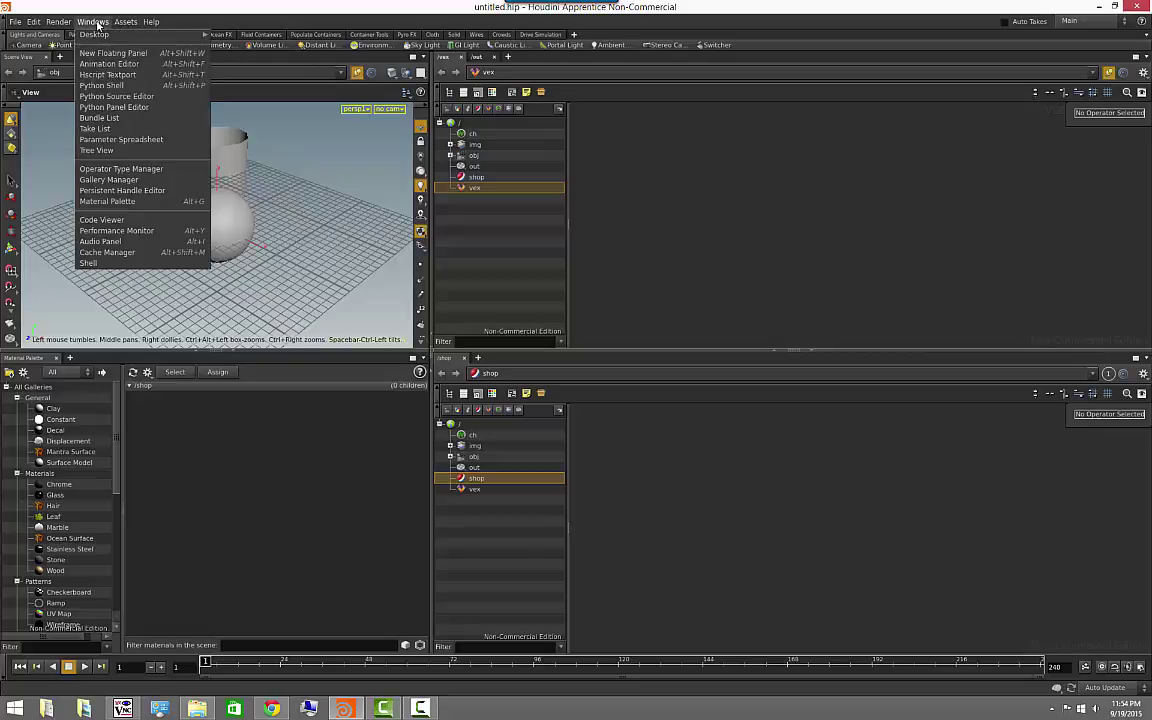
{"action": "mouse_move", "coordinate": [95, 35]}
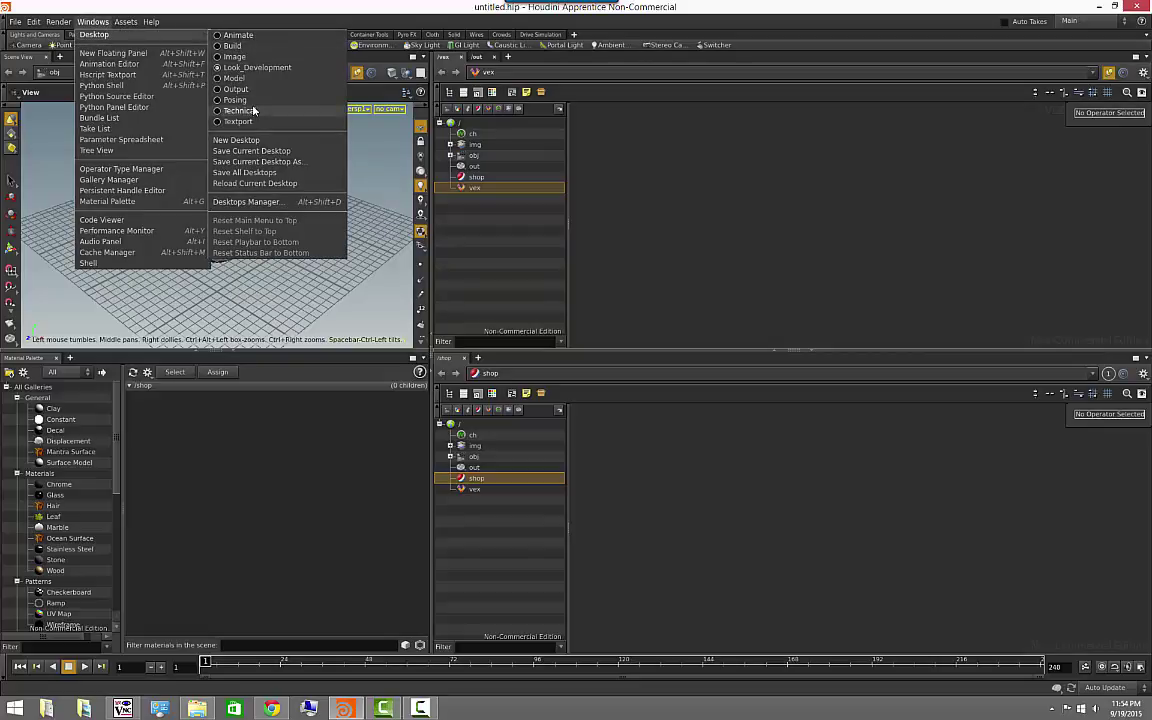
{"action": "left_click", "coordinate": [253, 115]}
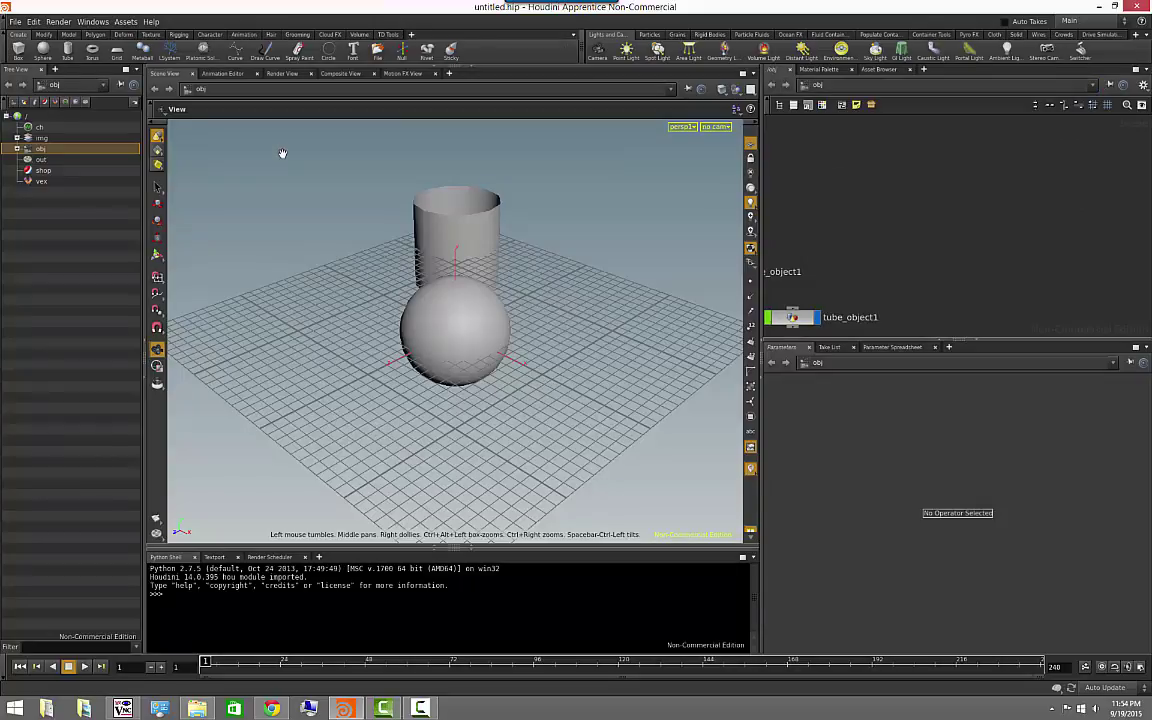
{"action": "left_click", "coordinate": [204, 593]}
{"action": "type", "text": "print h"}
{"action": "type", "text": "hello"}
{"action": "type", "text": "\""}
{"action": "key", "text": "Return"}
{"action": "left_click", "coordinate": [97, 23]}
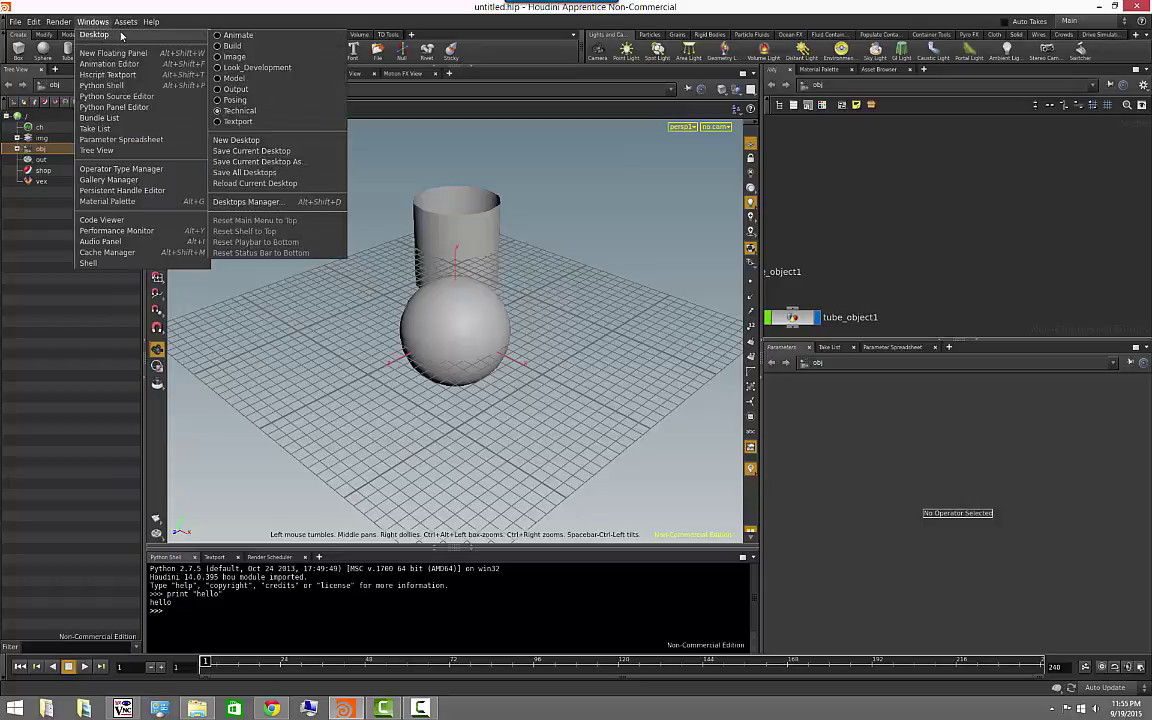
{"action": "mouse_move", "coordinate": [94, 35]}
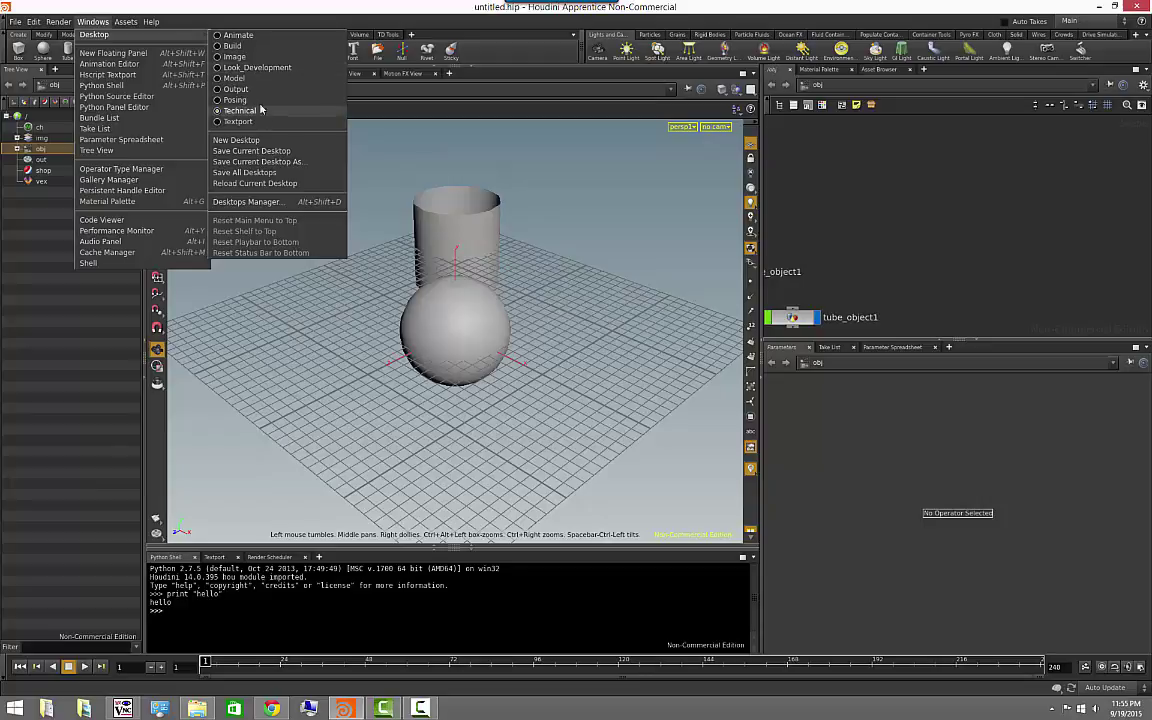
{"action": "left_click", "coordinate": [237, 43]}
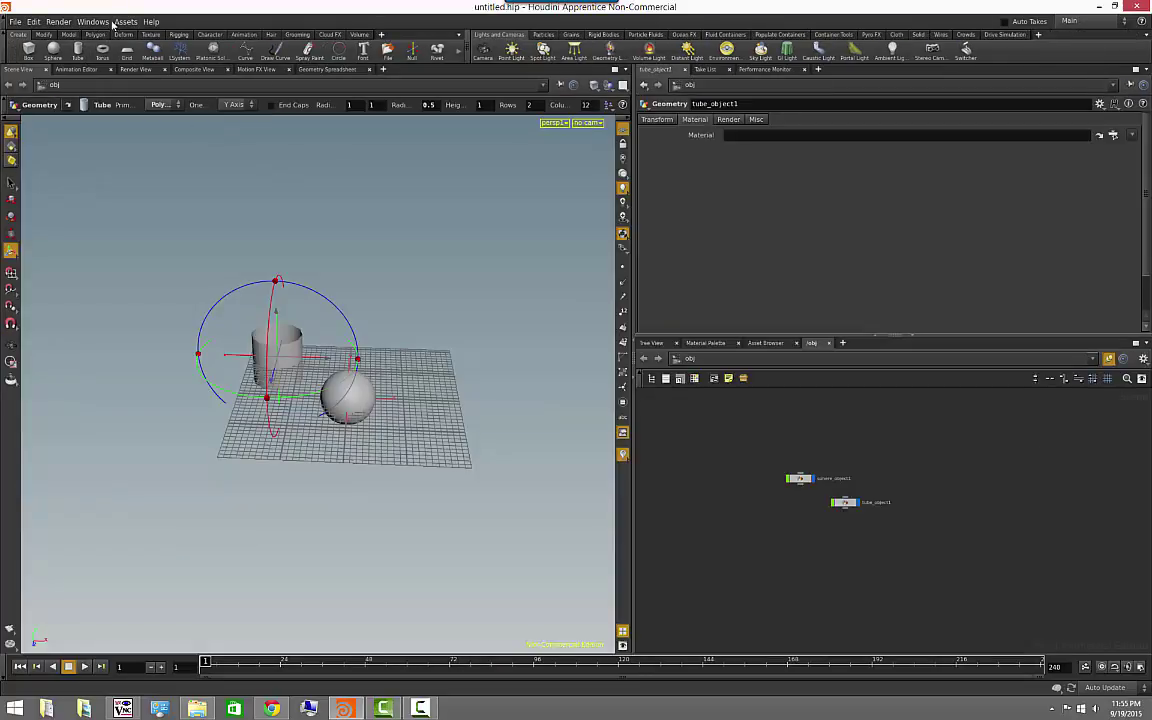
Split the network pane left/right and make the new pane a Help Browser
{"action": "left_click", "coordinate": [1147, 345]}
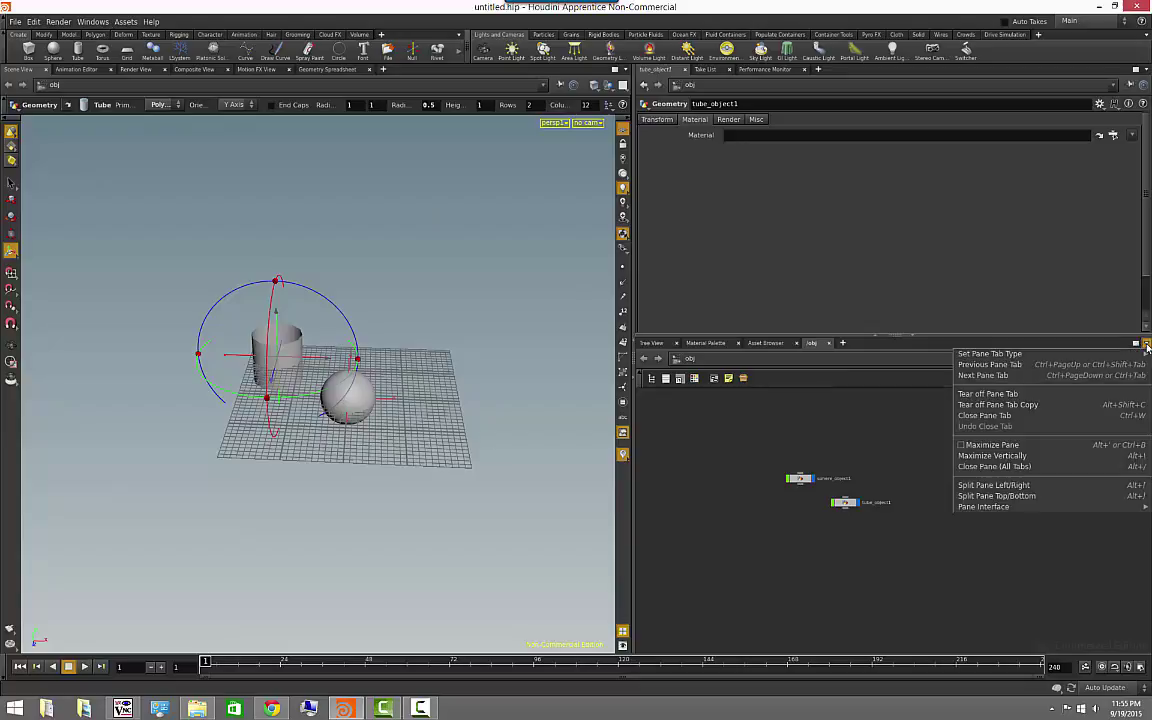
{"action": "left_click", "coordinate": [1047, 486]}
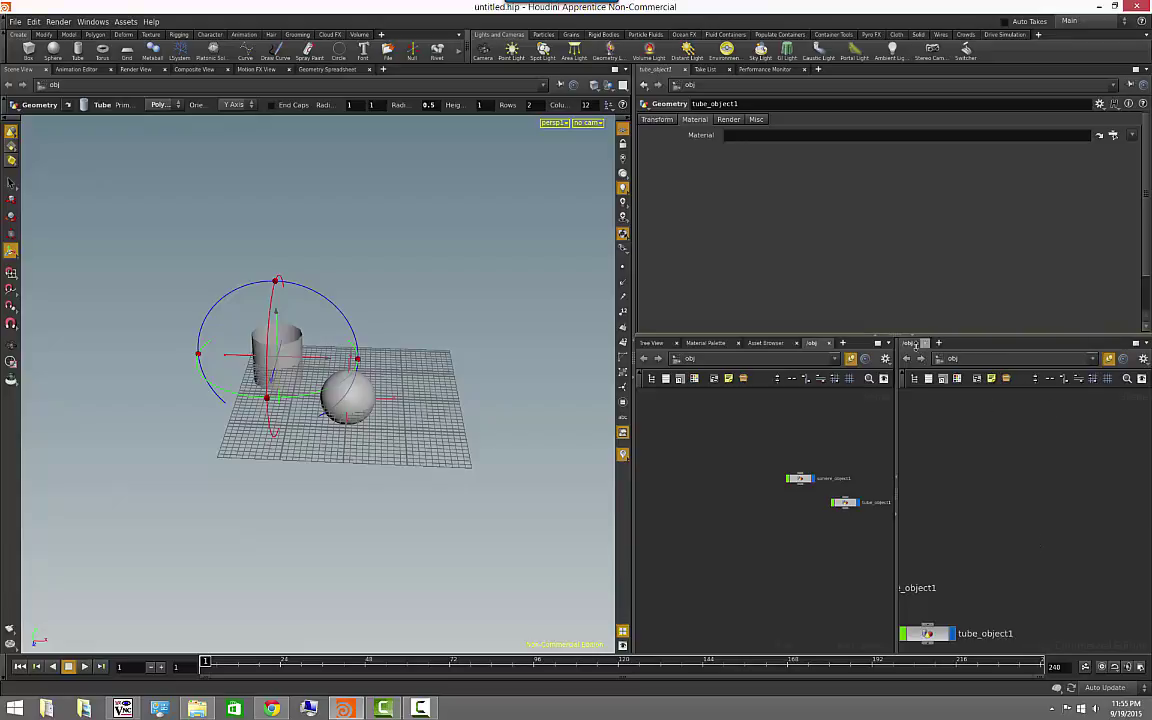
{"action": "left_click", "coordinate": [916, 346]}
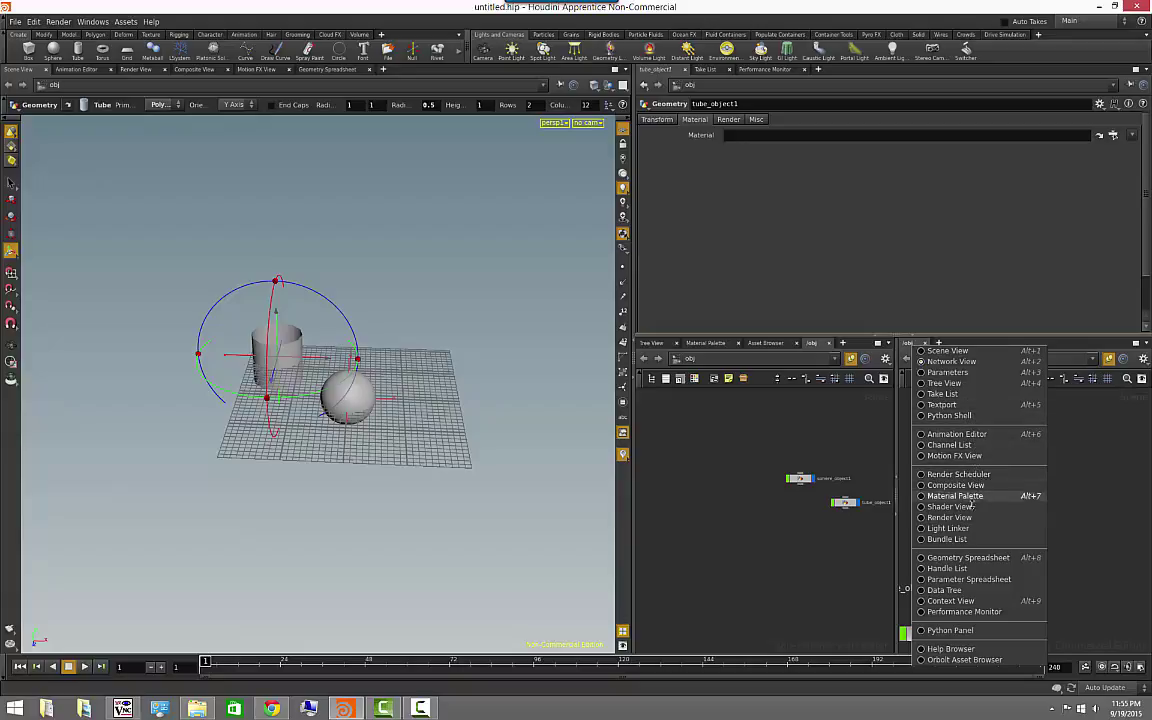
{"action": "left_click", "coordinate": [960, 649]}
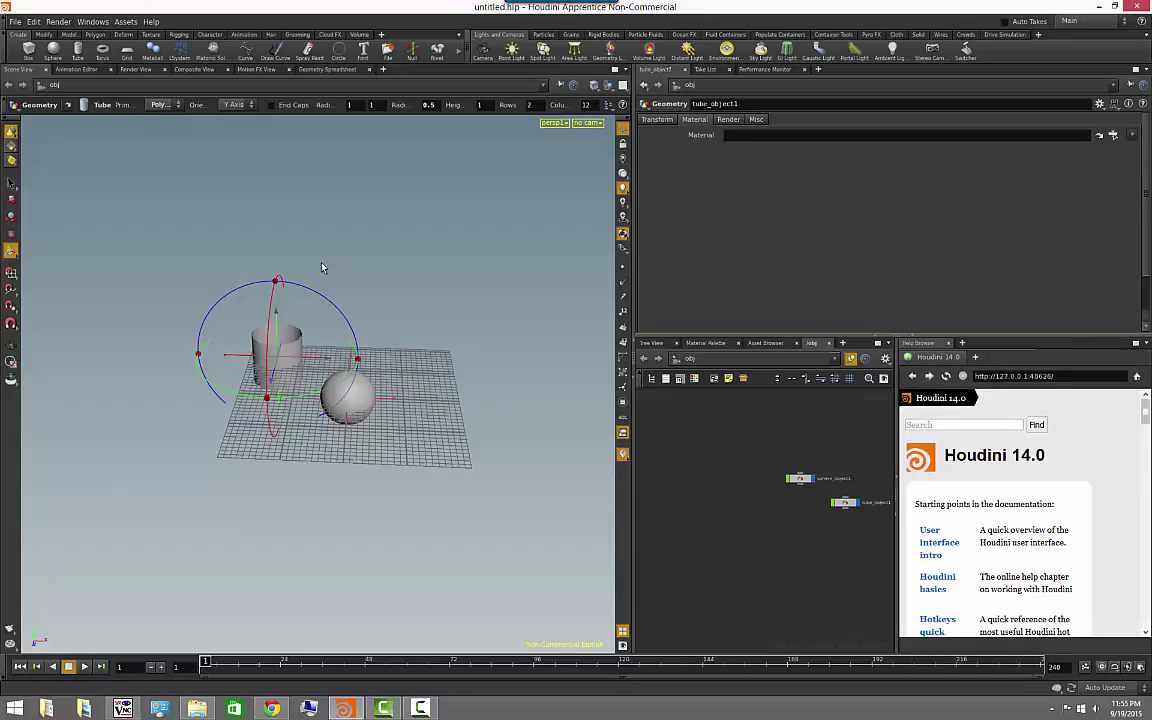
Save the current desktop via Save Current Desktop As with Desk Name 'myDesktopWithHelp'
{"action": "left_click", "coordinate": [90, 23]}
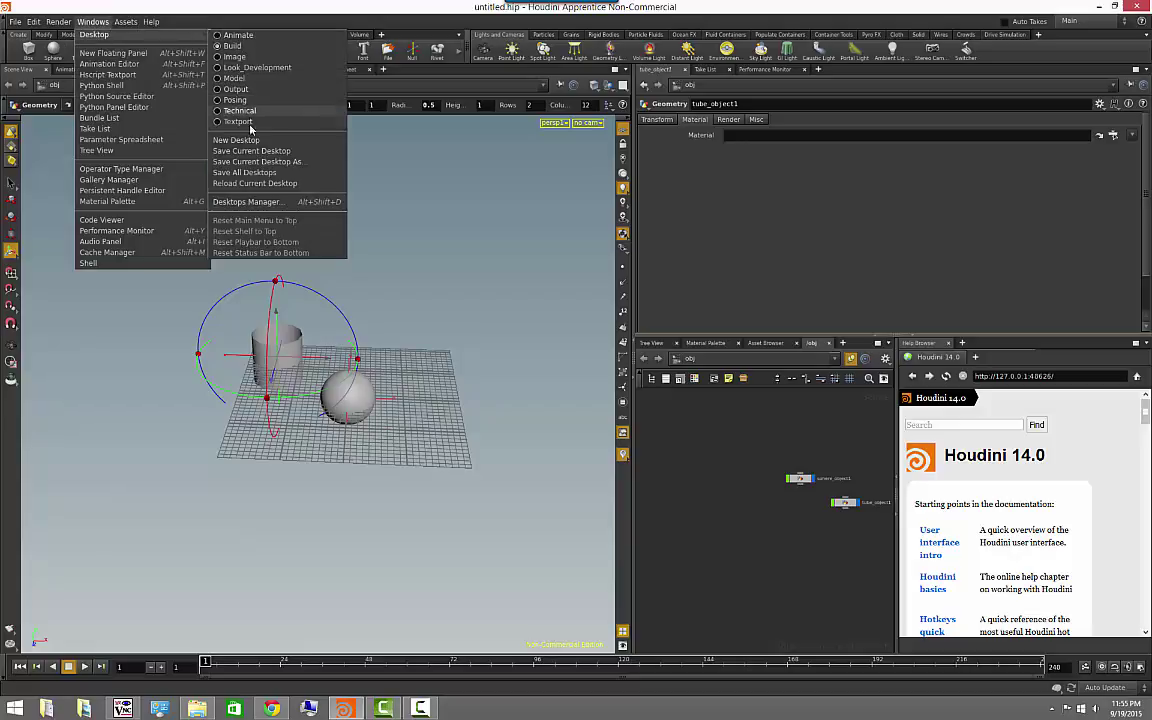
{"action": "mouse_move", "coordinate": [95, 35]}
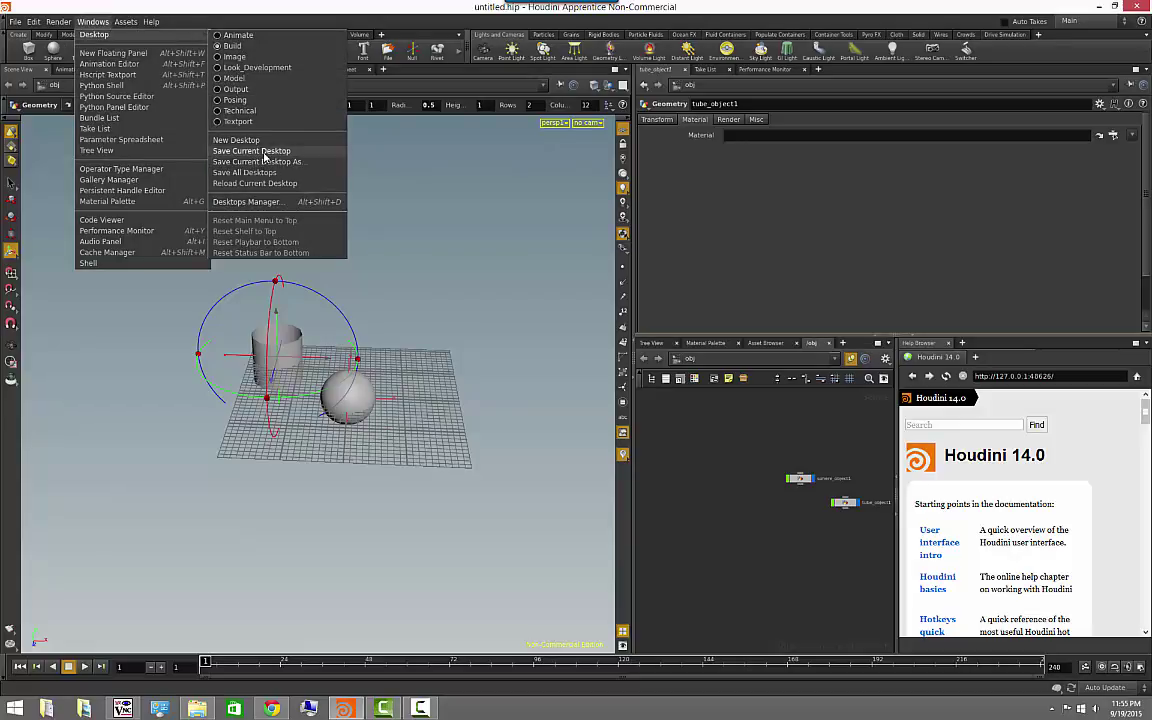
{"action": "left_click", "coordinate": [262, 163]}
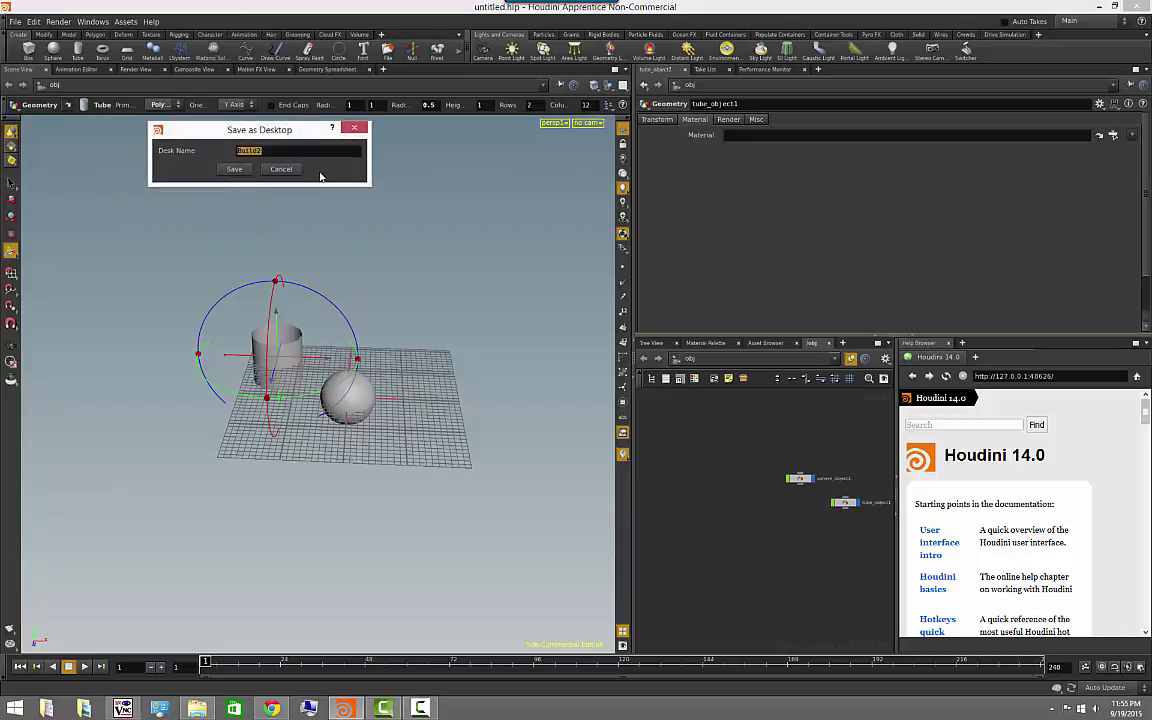
{"action": "type", "text": "myDes"}
{"action": "type", "text": "ktopWithHelp"}
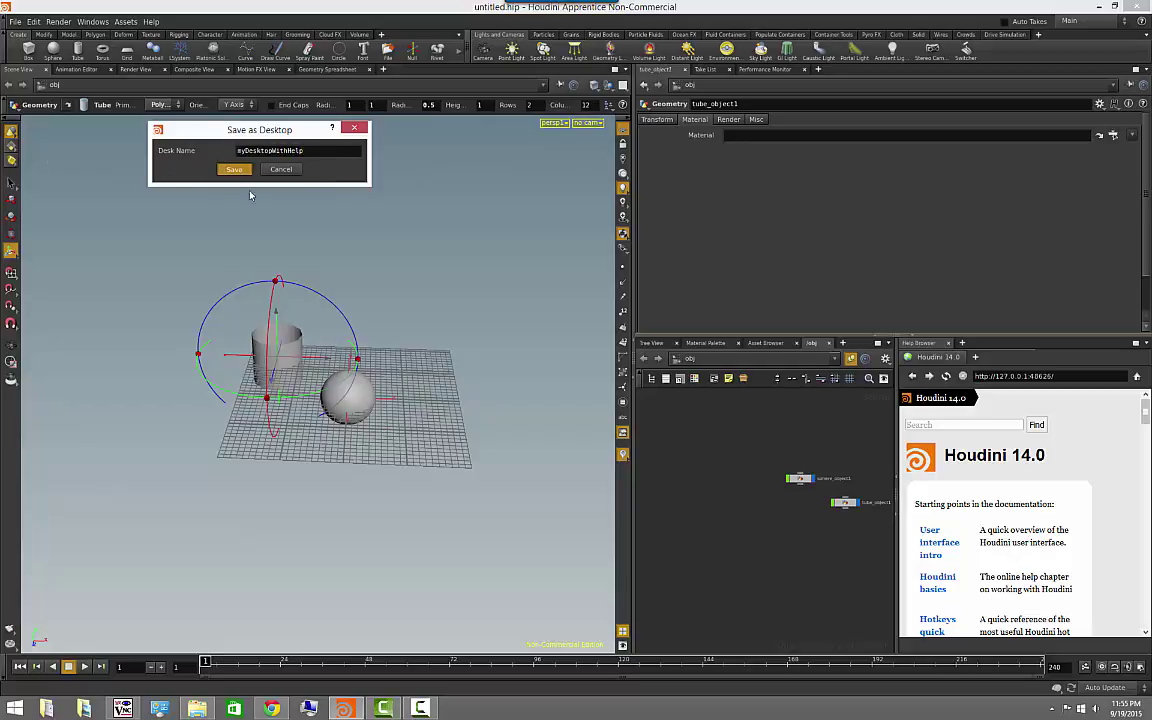
{"action": "key", "text": "Return"}
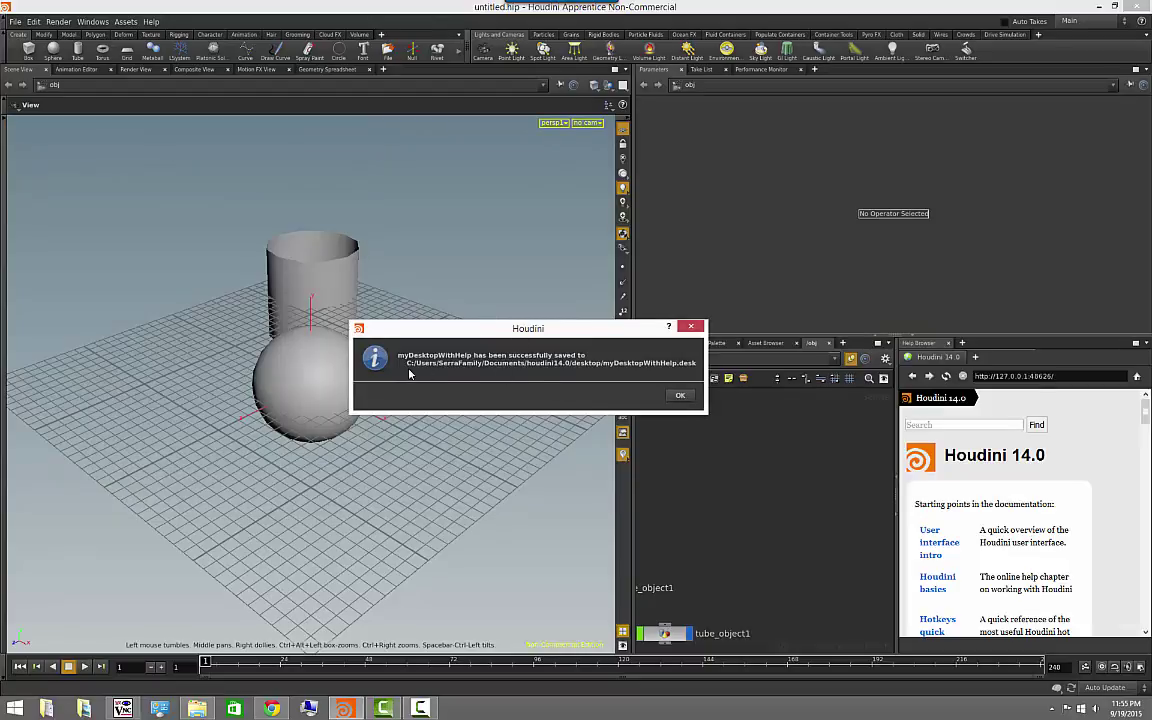
Dismiss the save confirmation and switch to another saved desktop layout
{"action": "left_click", "coordinate": [679, 396]}
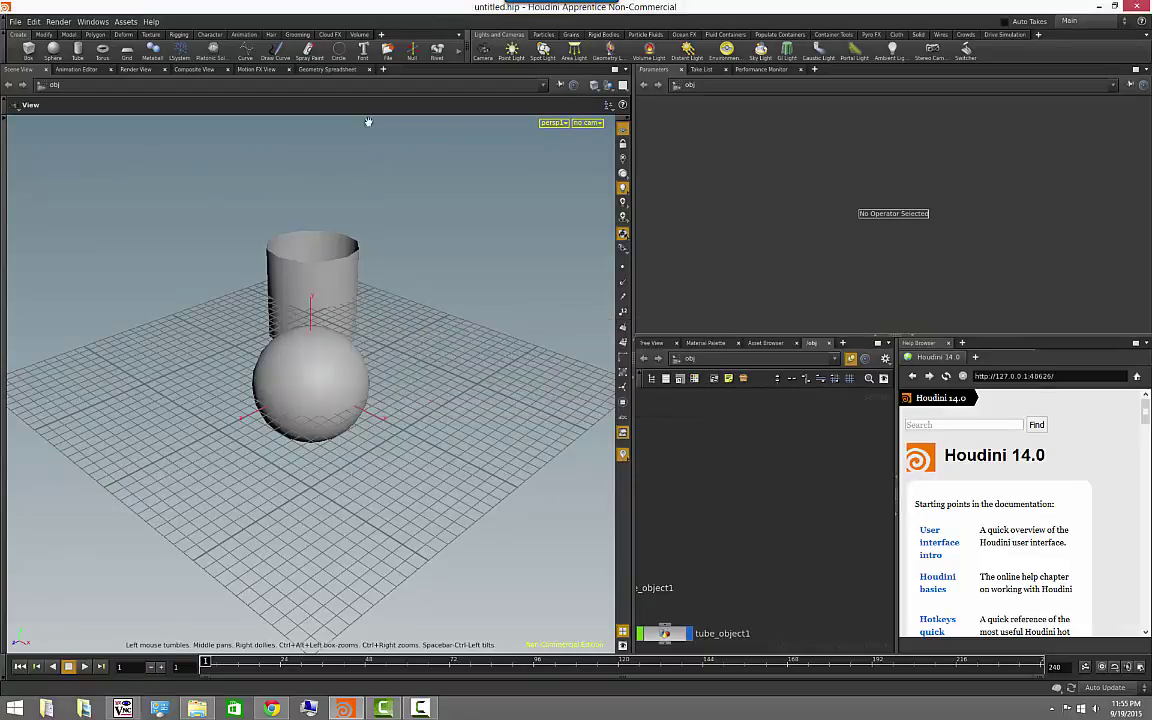
{"action": "left_click", "coordinate": [100, 24]}
{"action": "mouse_move", "coordinate": [95, 35]}
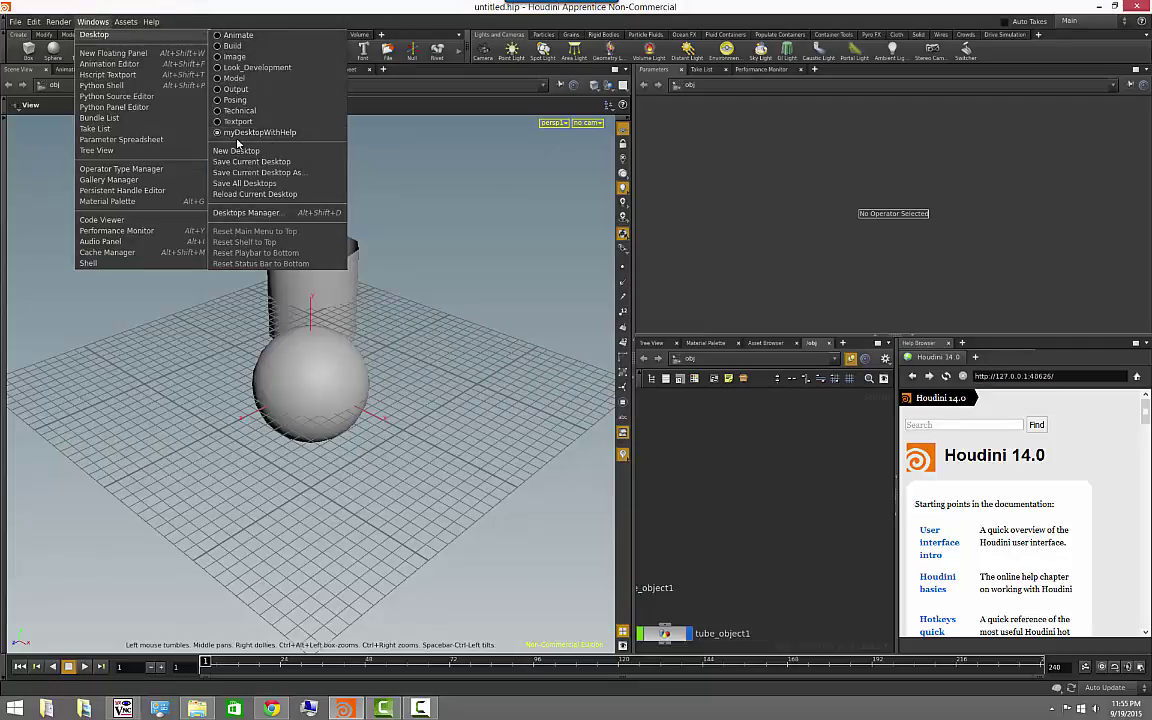
{"action": "left_click", "coordinate": [231, 47]}
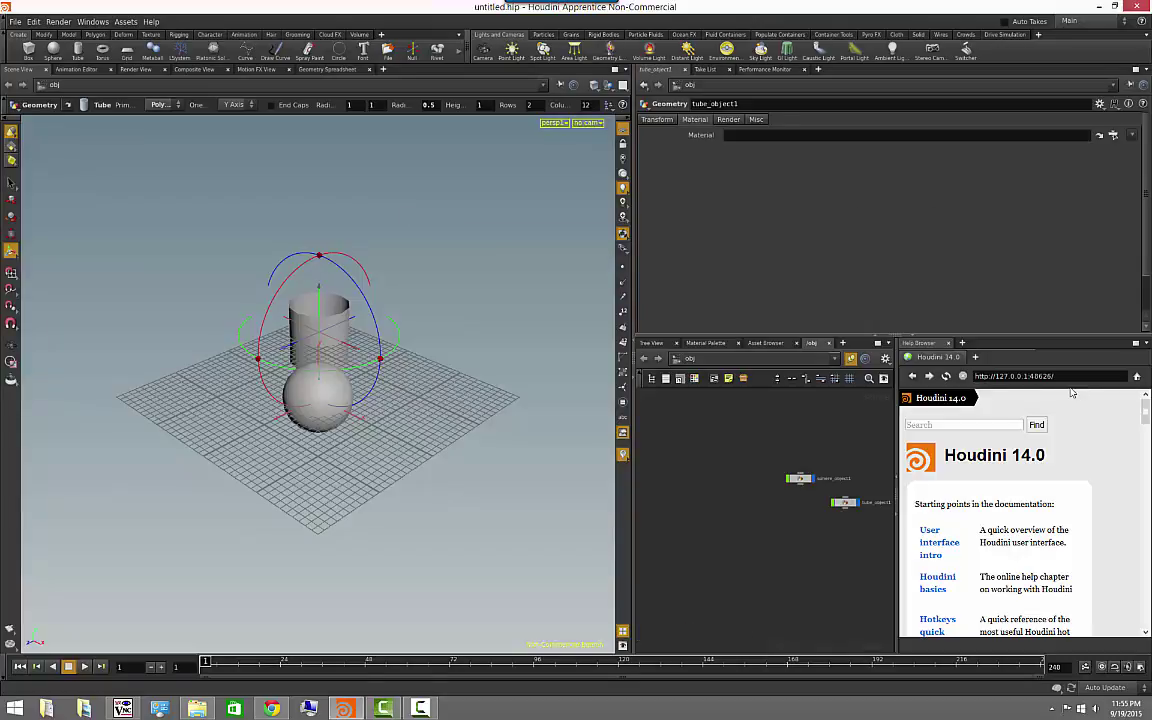
{"action": "left_click", "coordinate": [1146, 343]}
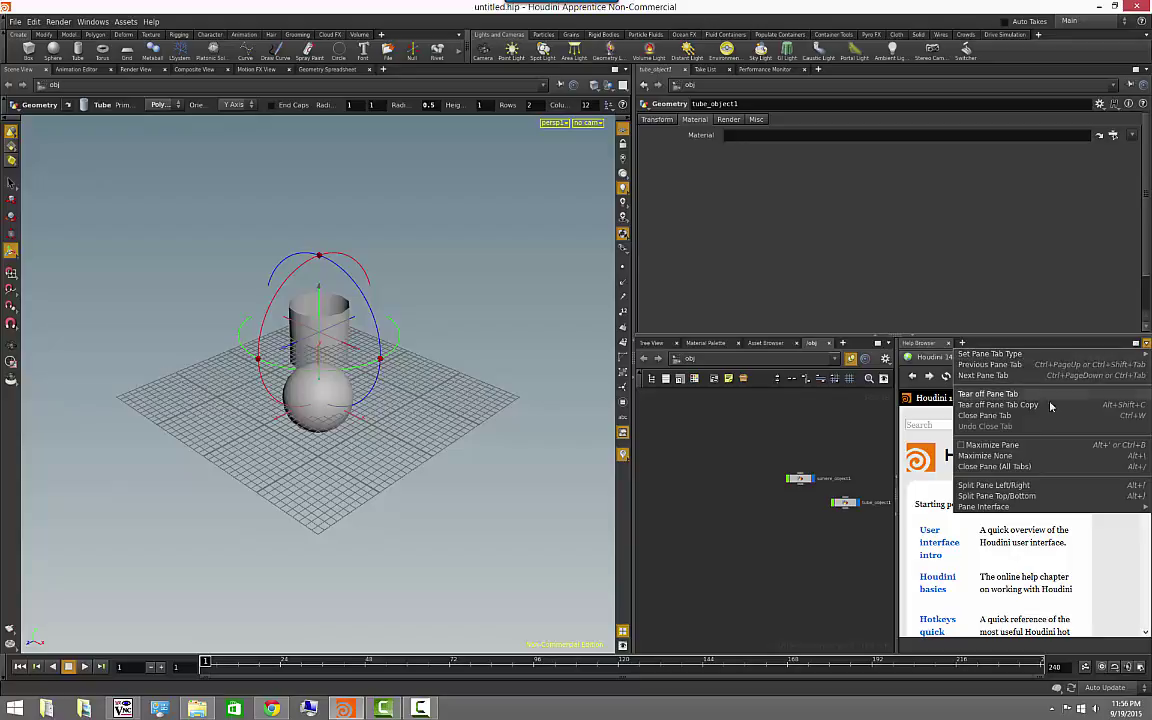
{"action": "left_click", "coordinate": [92, 25]}
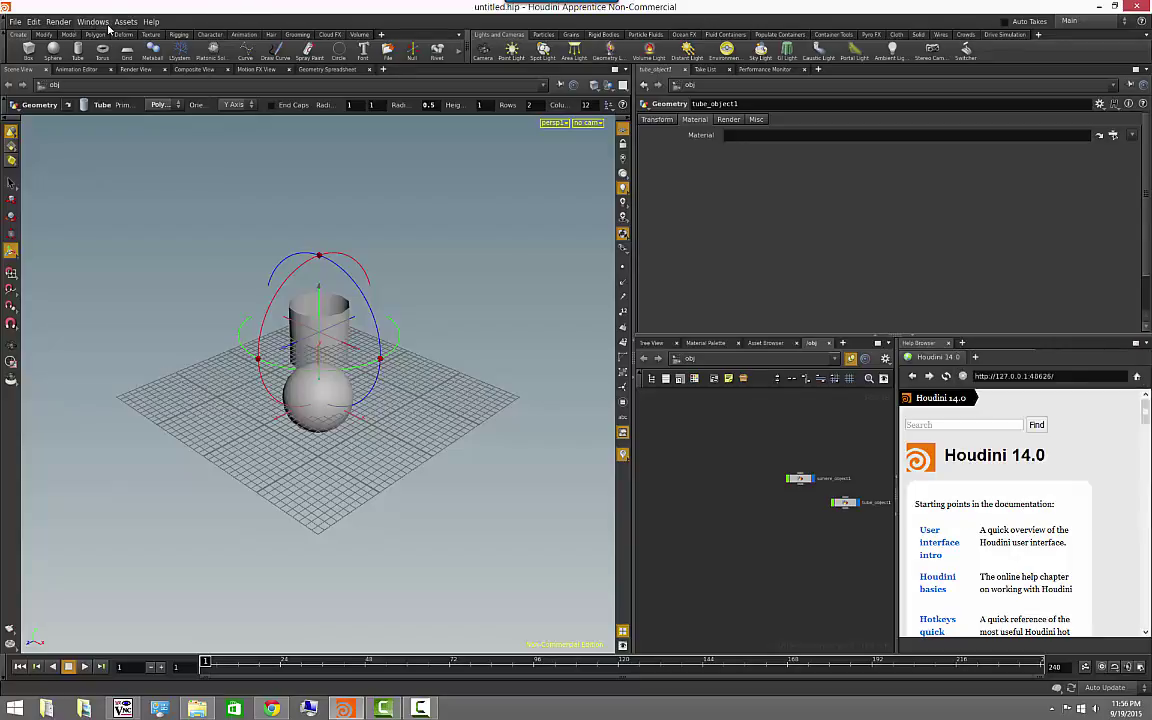
Switch to the Technical desktop, then back to myDesktopWithHelp
{"action": "left_click", "coordinate": [107, 26]}
{"action": "mouse_move", "coordinate": [94, 35]}
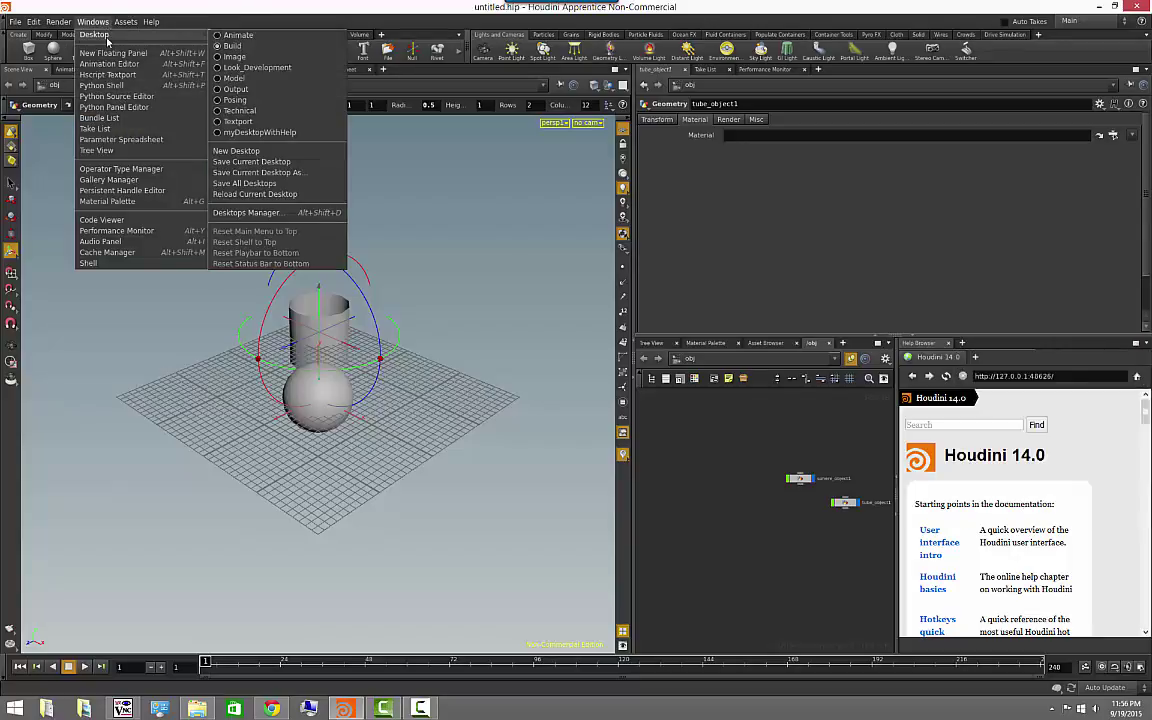
{"action": "left_click", "coordinate": [240, 110]}
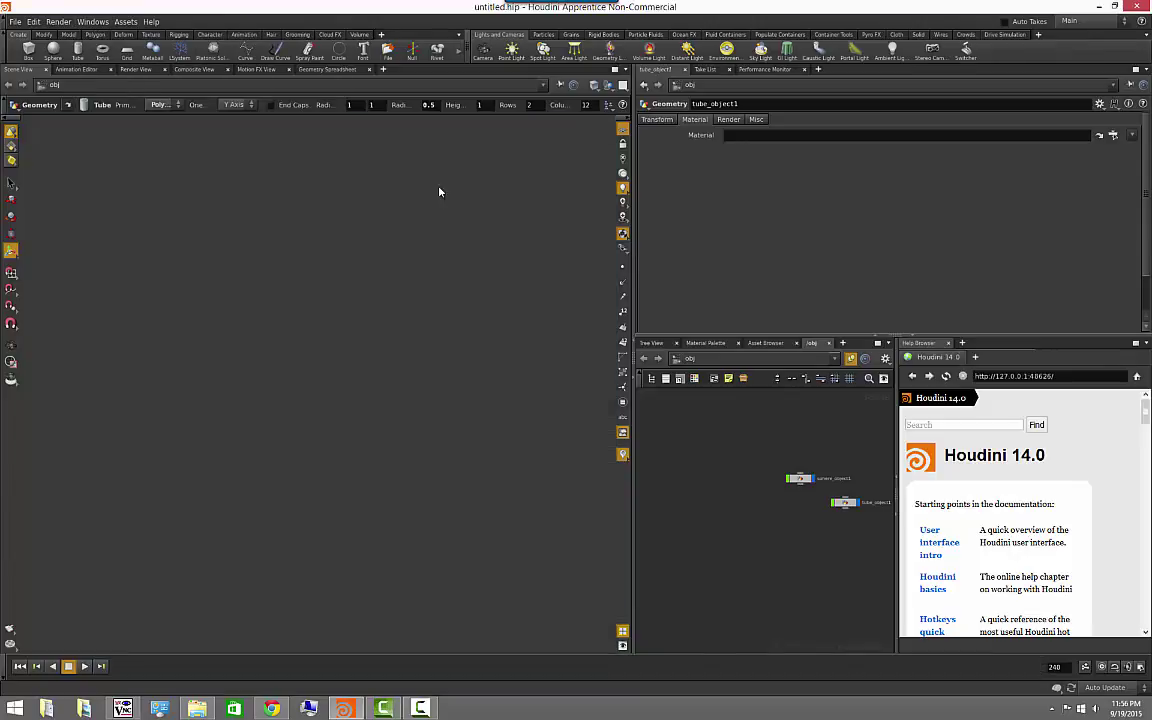
{"action": "left_click", "coordinate": [108, 22]}
{"action": "mouse_move", "coordinate": [95, 35]}
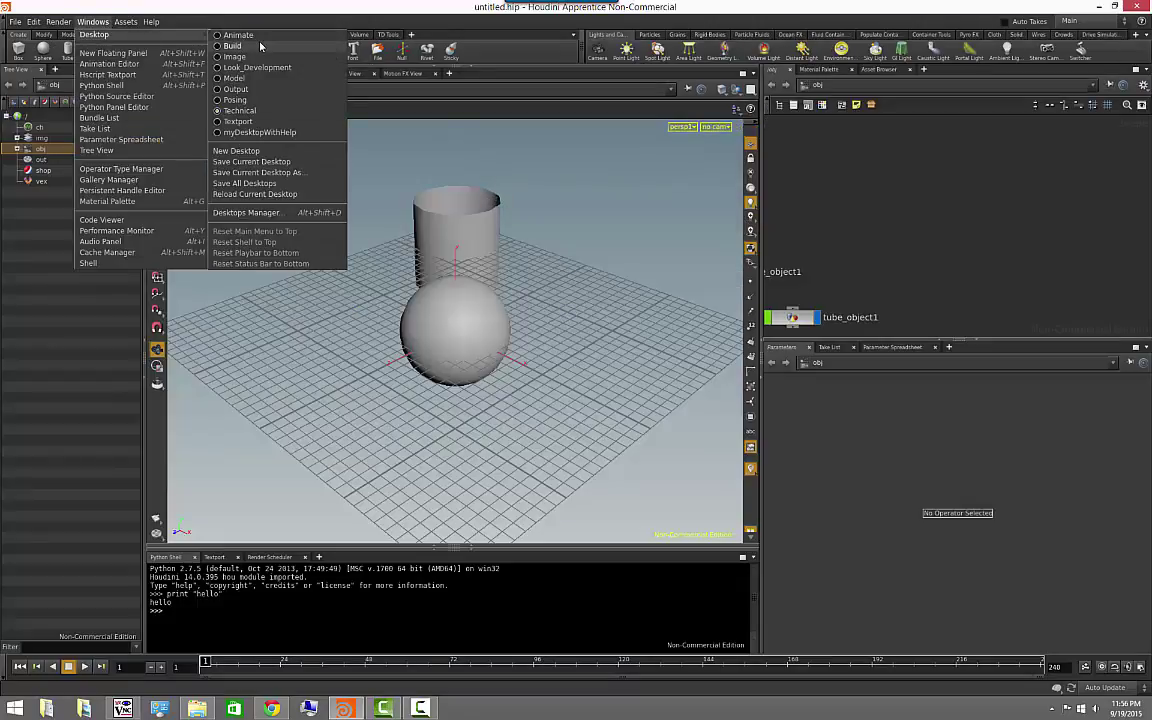
{"action": "left_click", "coordinate": [271, 135]}
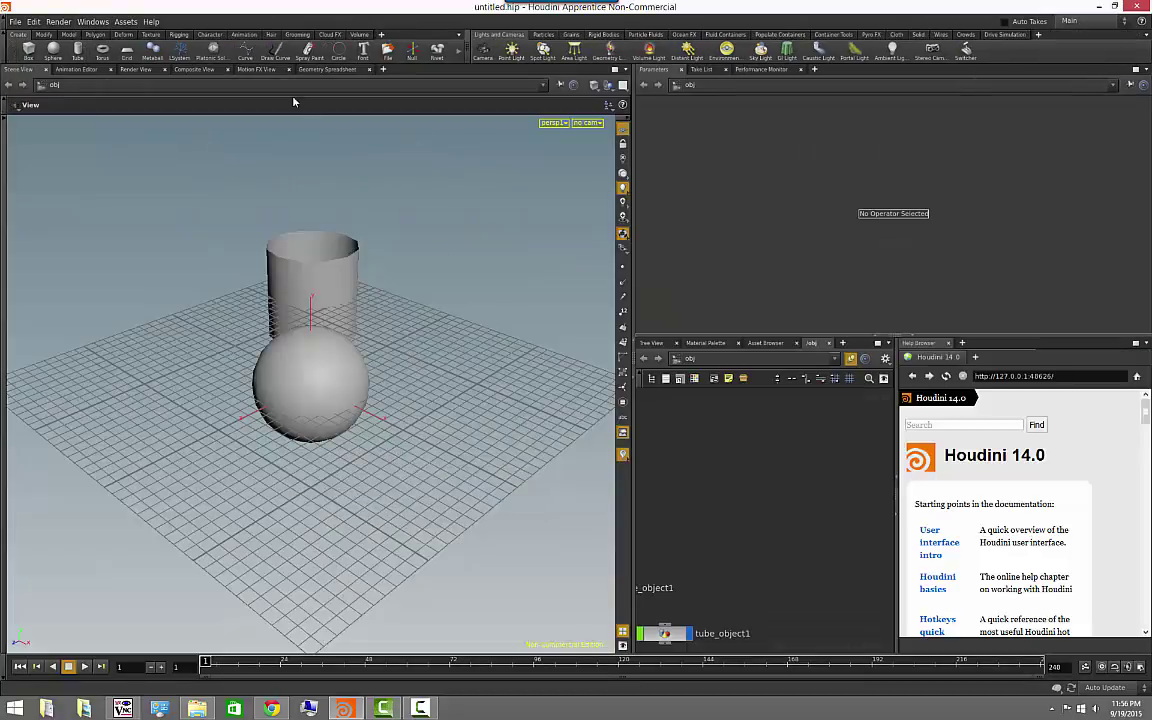
{"action": "left_click", "coordinate": [100, 18]}
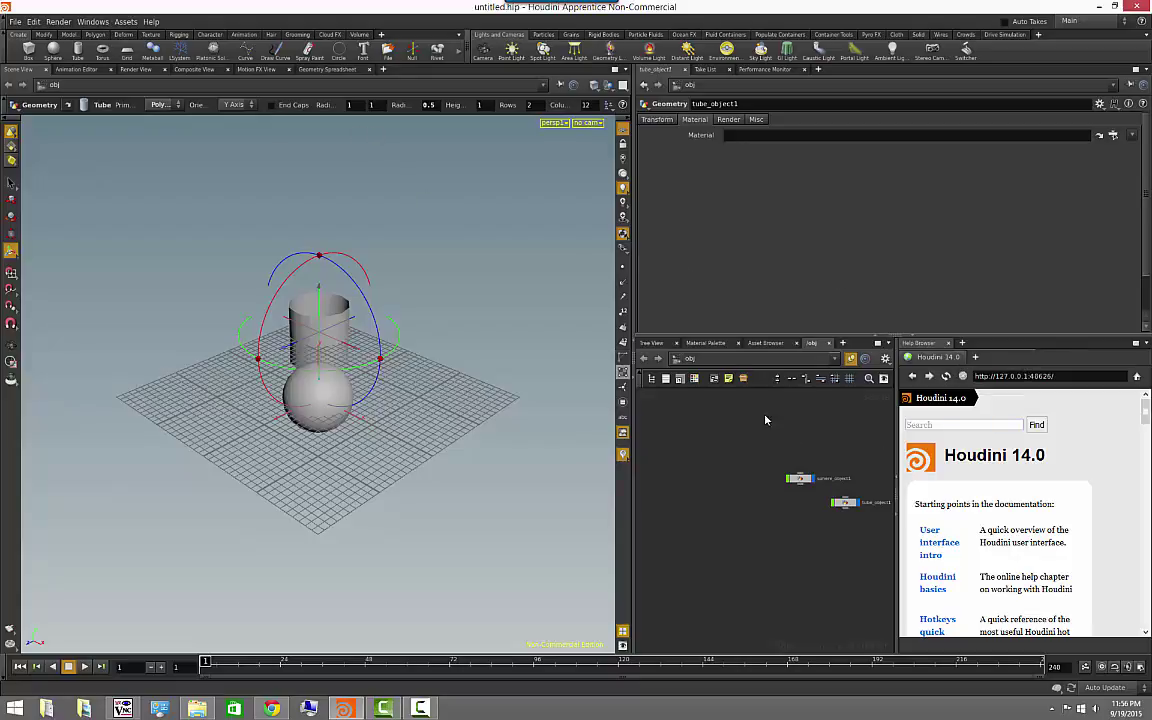
Reload the Build desktop's saved layout, then return to myDesktopWithHelp and orbit to a low side view
{"action": "left_click", "coordinate": [92, 21]}
{"action": "mouse_move", "coordinate": [95, 35]}
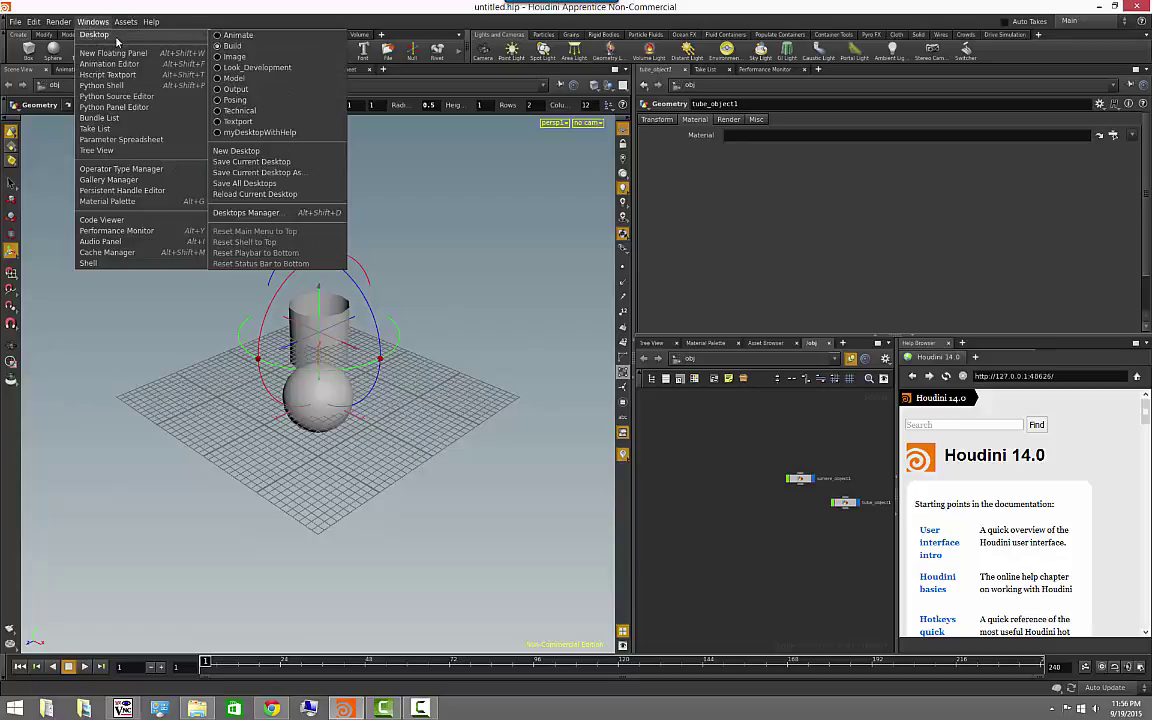
{"action": "left_click", "coordinate": [282, 194]}
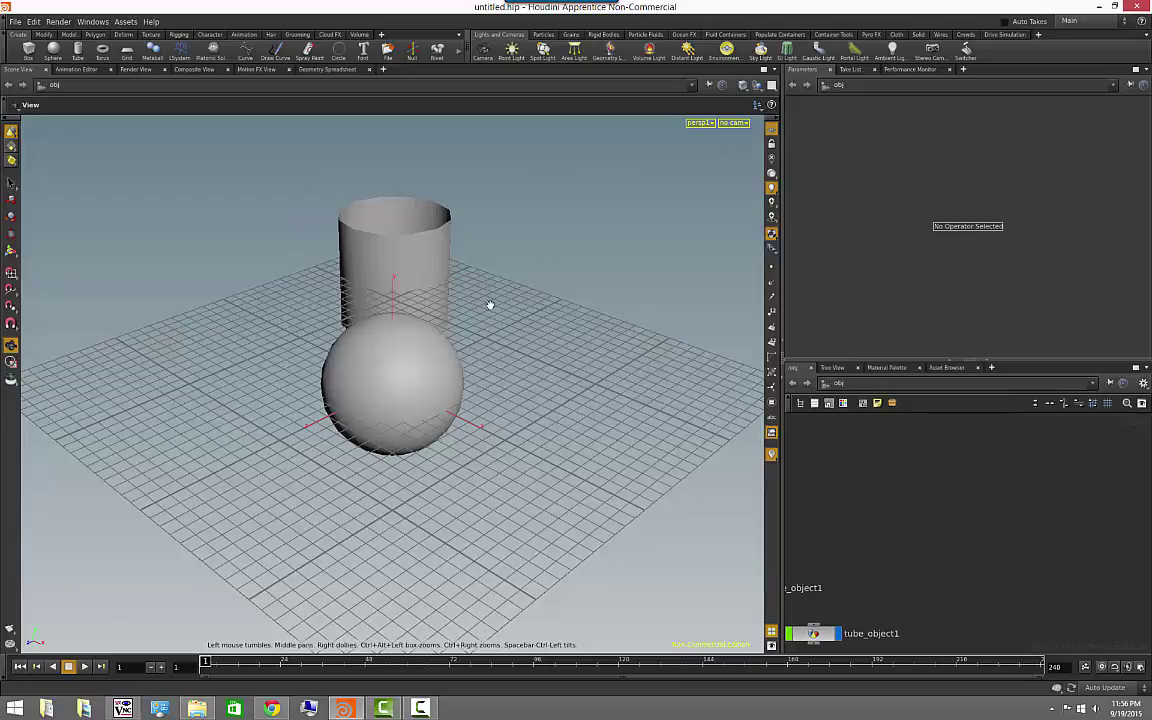
{"action": "left_click", "coordinate": [95, 22]}
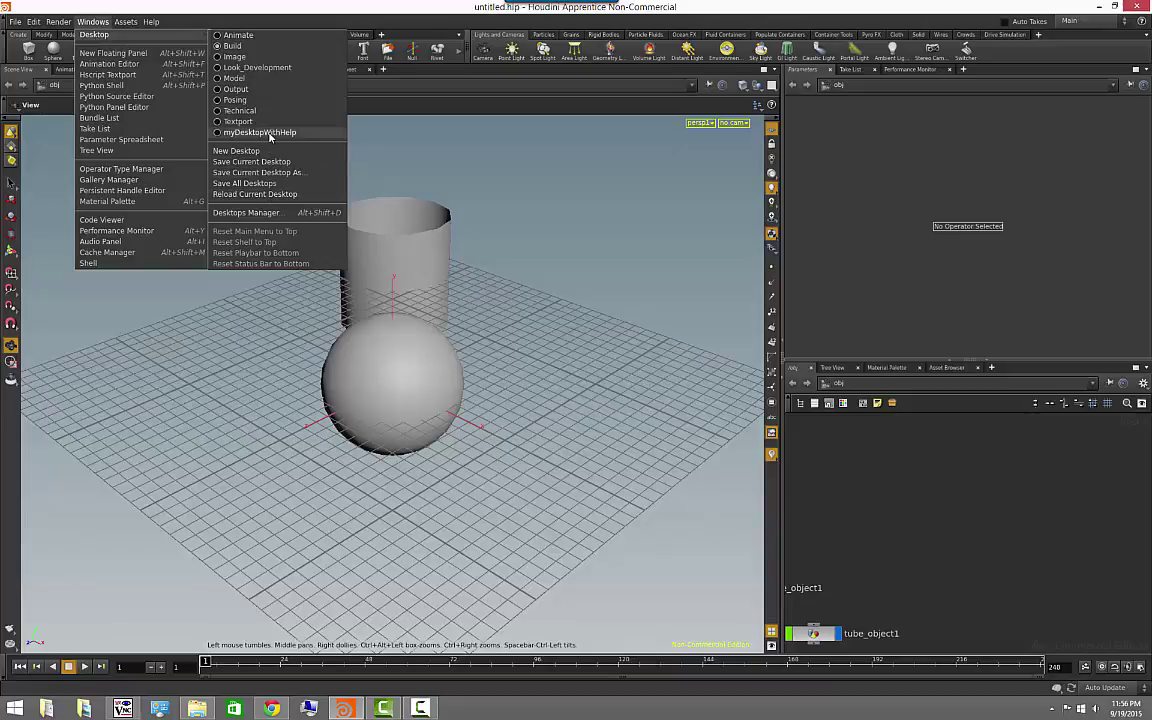
{"action": "left_click", "coordinate": [258, 132]}
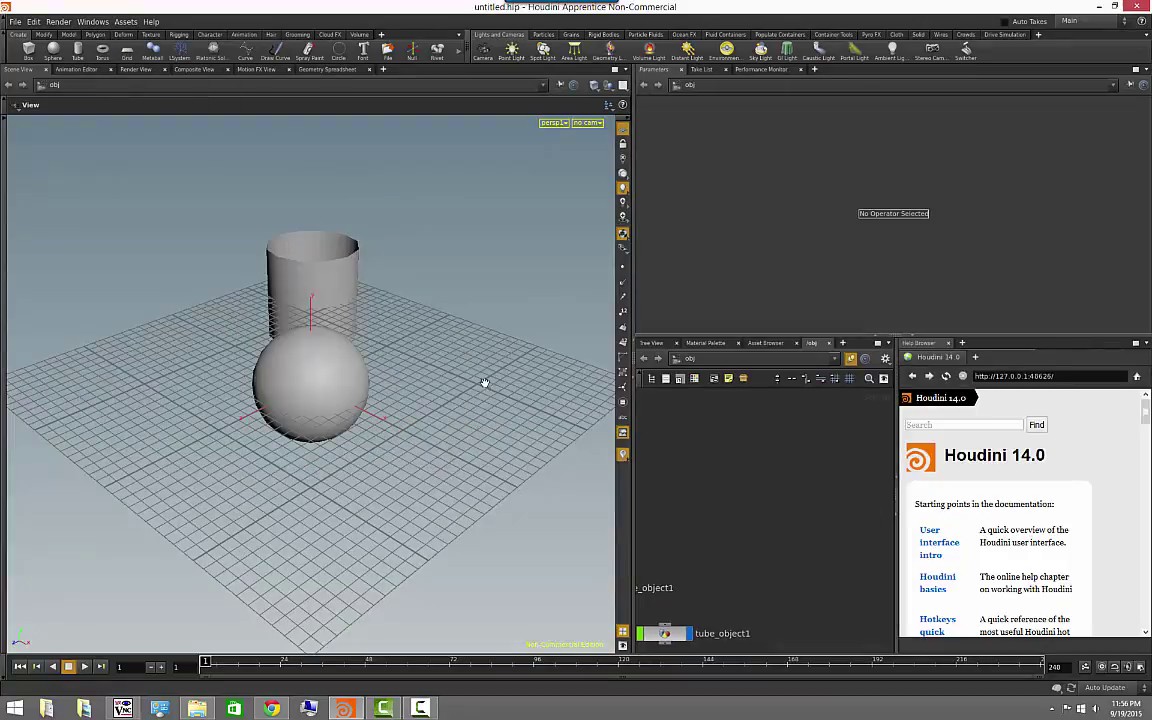
{"action": "mouse_move", "coordinate": [438, 347]}
{"action": "left_mouse_down"}
{"action": "mouse_move", "coordinate": [393, 398]}
{"action": "mouse_move", "coordinate": [403, 352]}
{"action": "mouse_move", "coordinate": [324, 260]}
{"action": "left_mouse_up"}
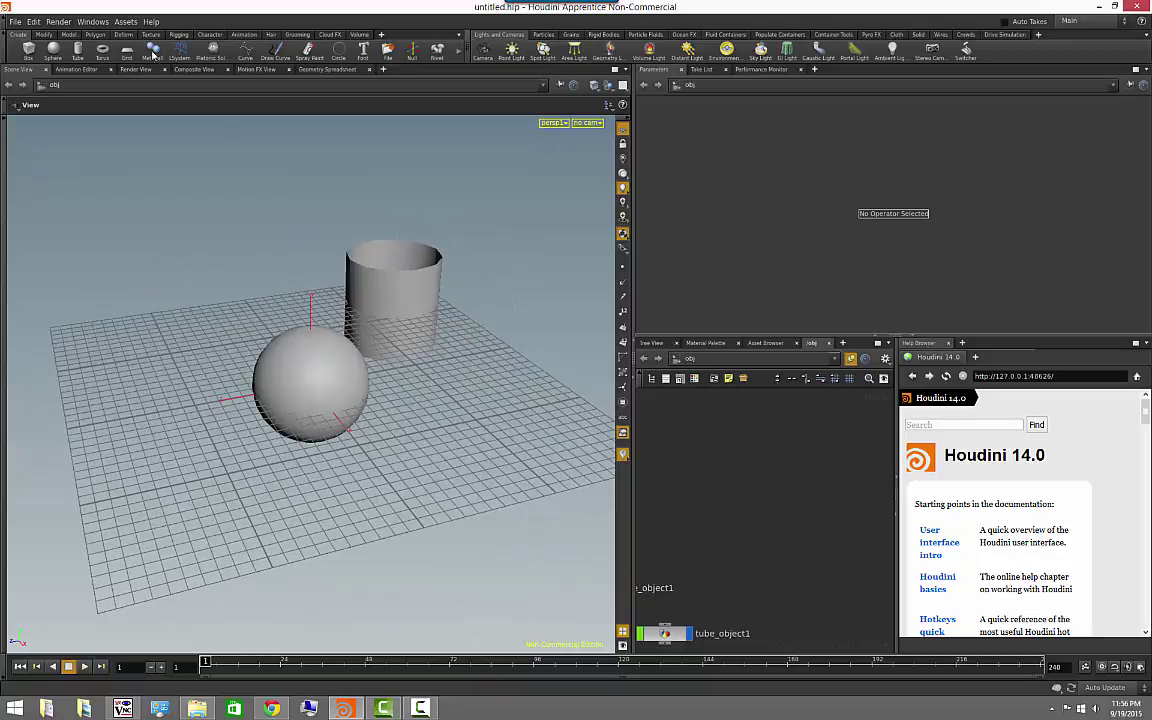
{"action": "left_click", "coordinate": [97, 21]}
{"action": "mouse_move", "coordinate": [93, 35]}
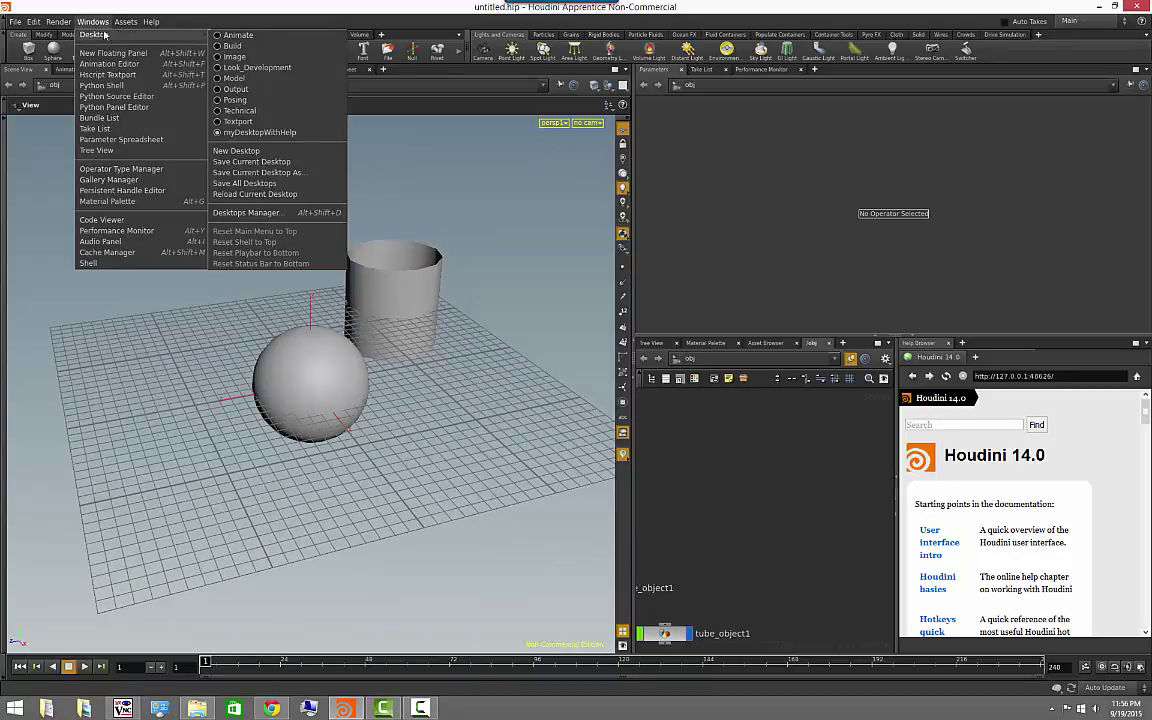
{"action": "left_click", "coordinate": [270, 212]}
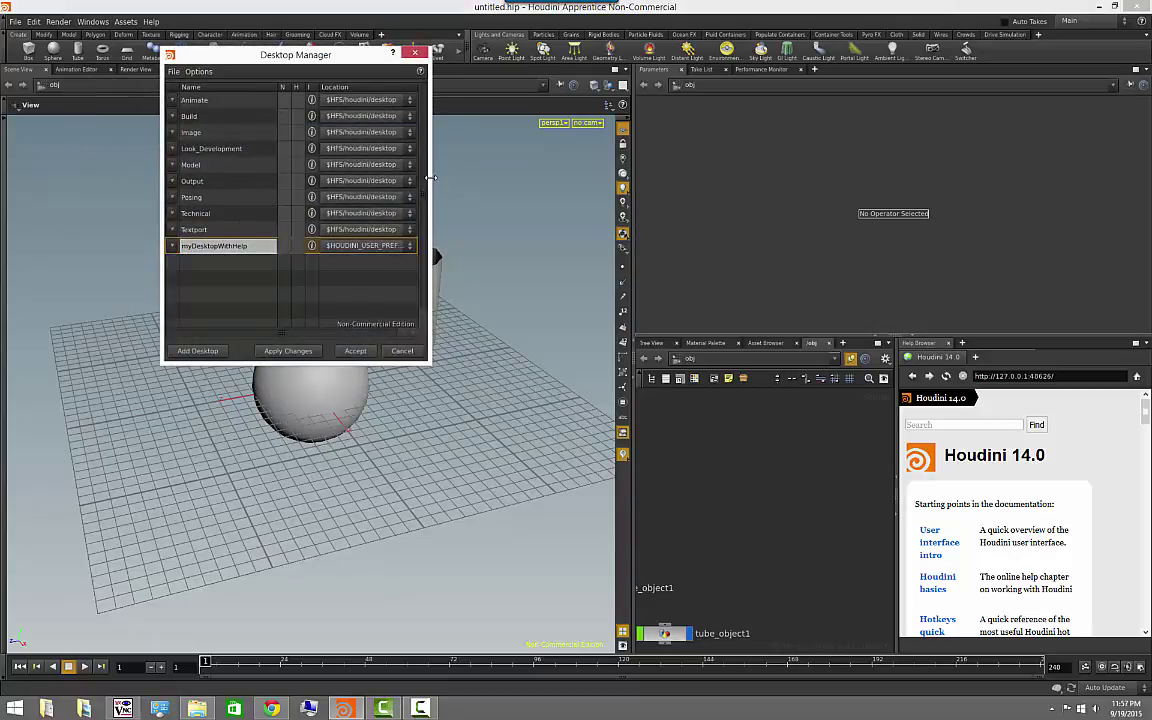
{"action": "left_click_drag", "start_coordinate": [430, 177], "coordinate": [717, 190]}
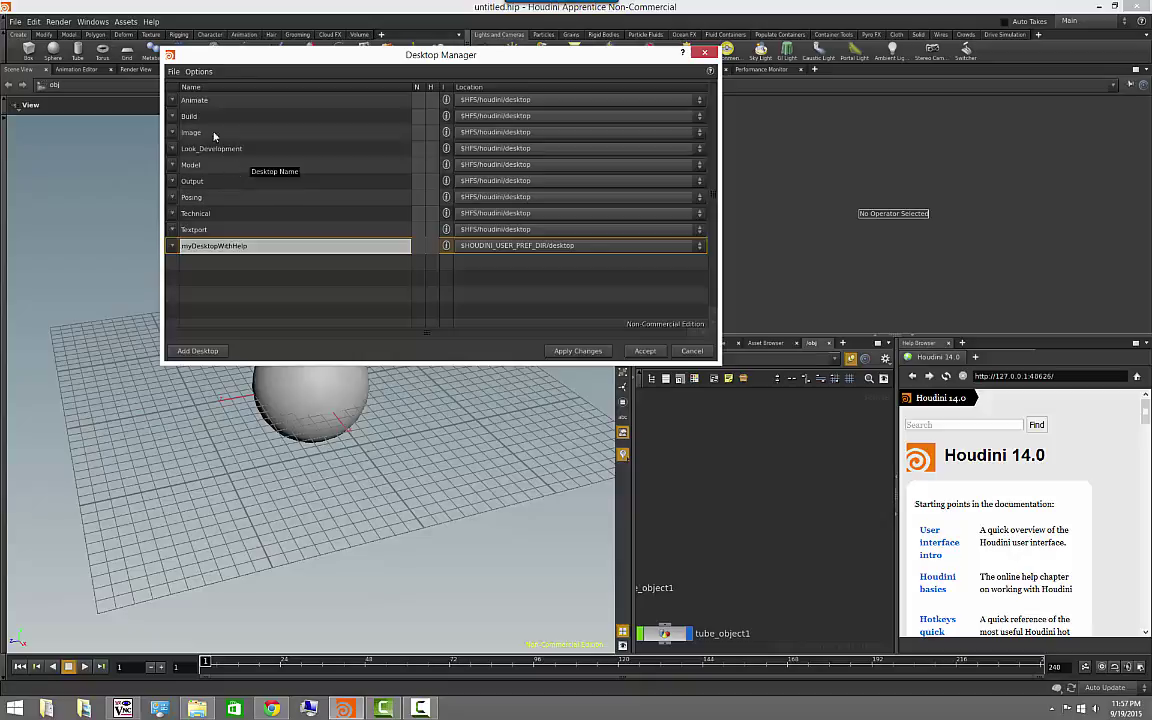
{"action": "left_click", "coordinate": [172, 117]}
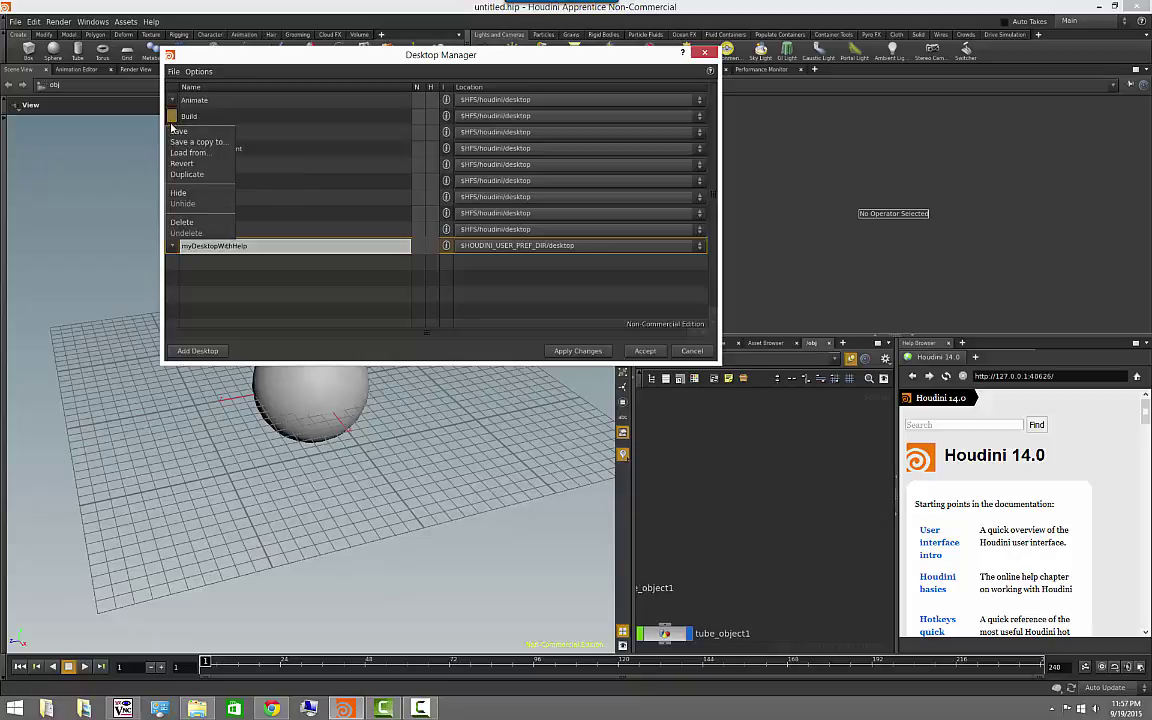
{"action": "left_click", "coordinate": [252, 57]}
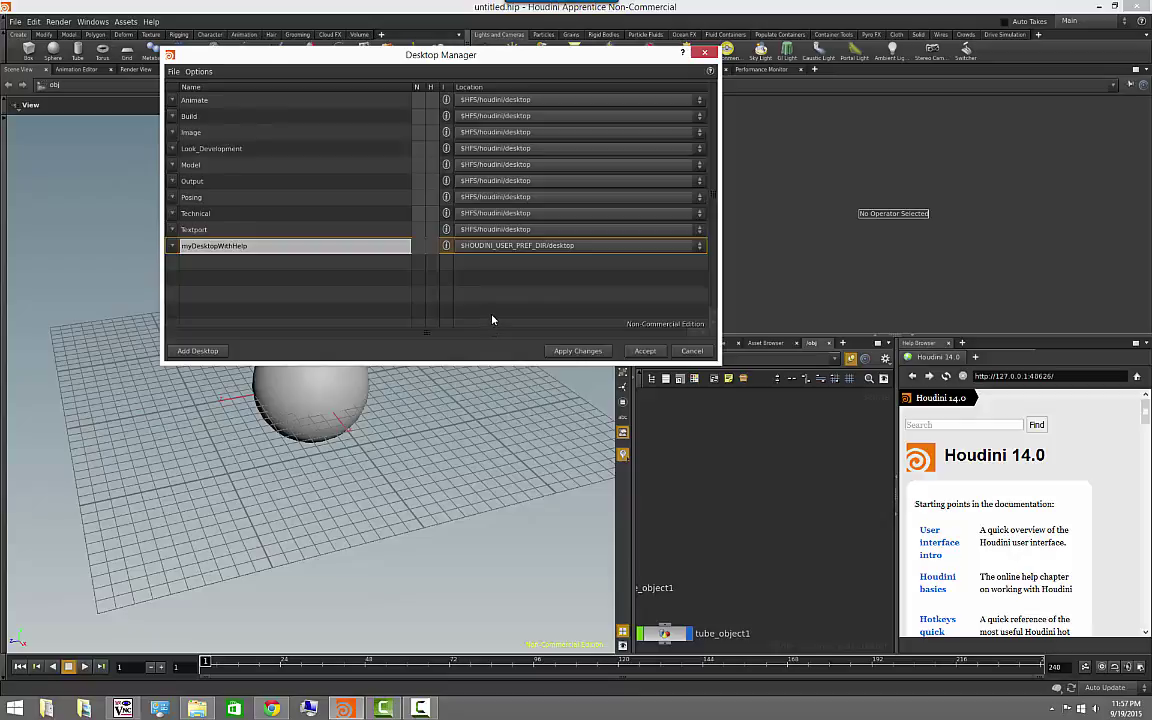
{"action": "left_click", "coordinate": [700, 353]}
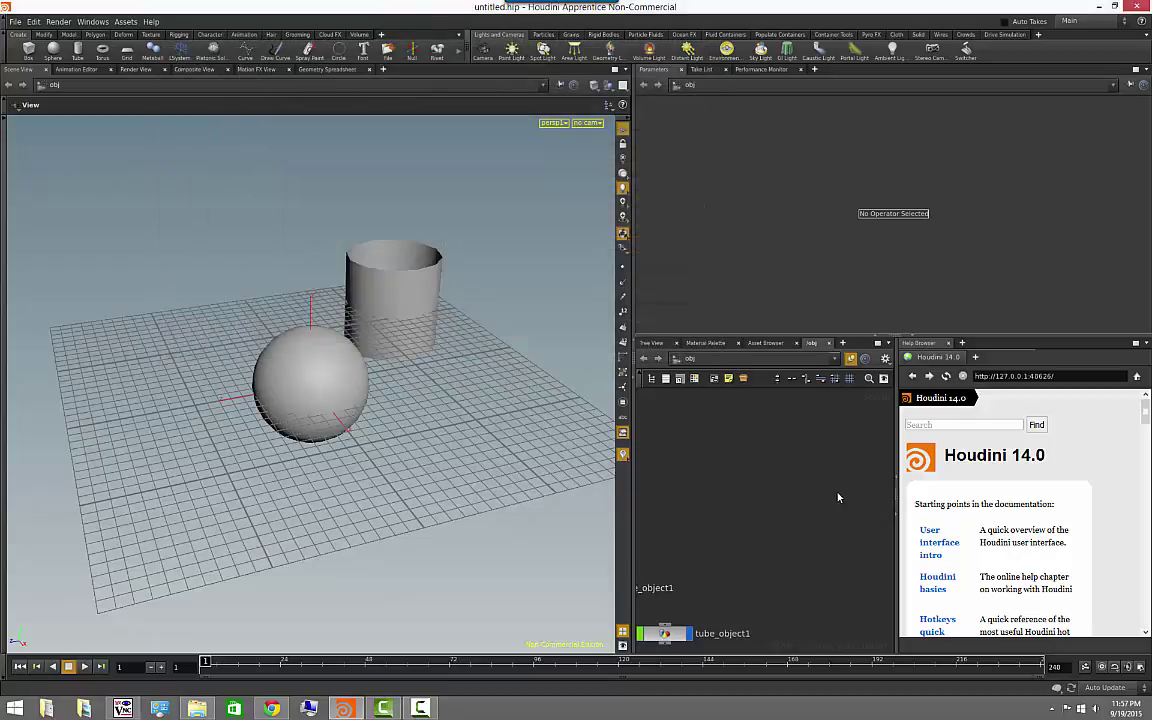